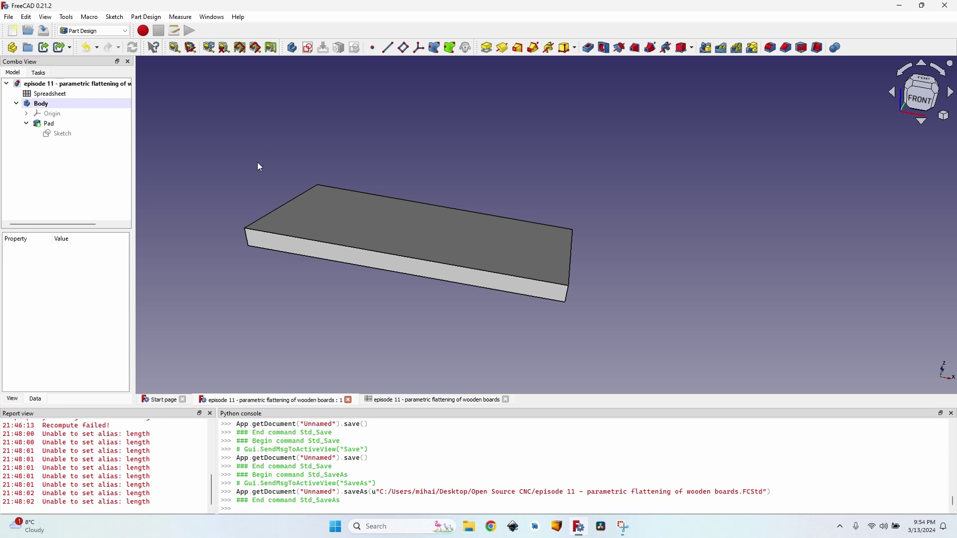
Examine the wooden board model and the height, width and length parameters in its spreadsheet.
{"action": "middle_click_drag", "start_coordinate": [258, 163], "coordinate": [291, 189]}
{"action": "left_click", "coordinate": [471, 400]}
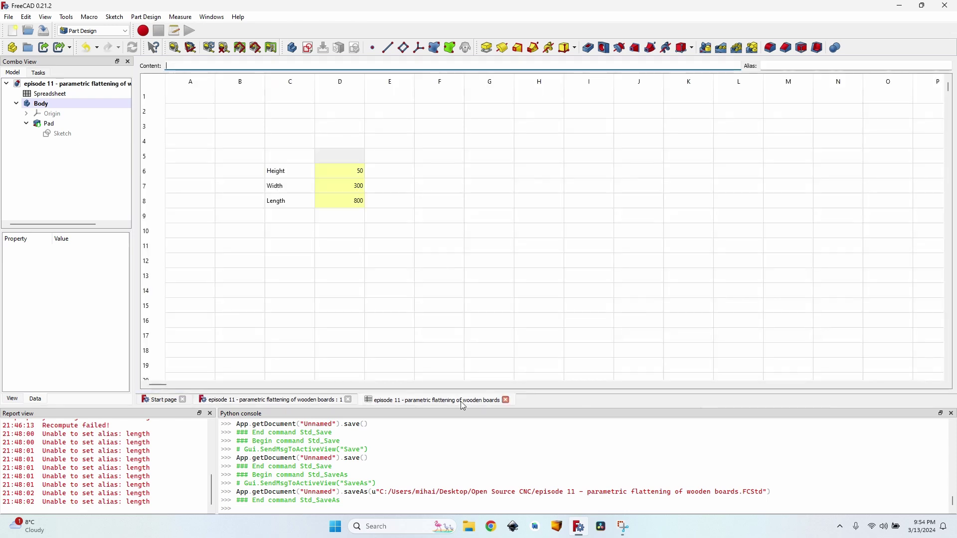
{"action": "left_click", "coordinate": [340, 156]}
{"action": "left_click", "coordinate": [316, 404]}
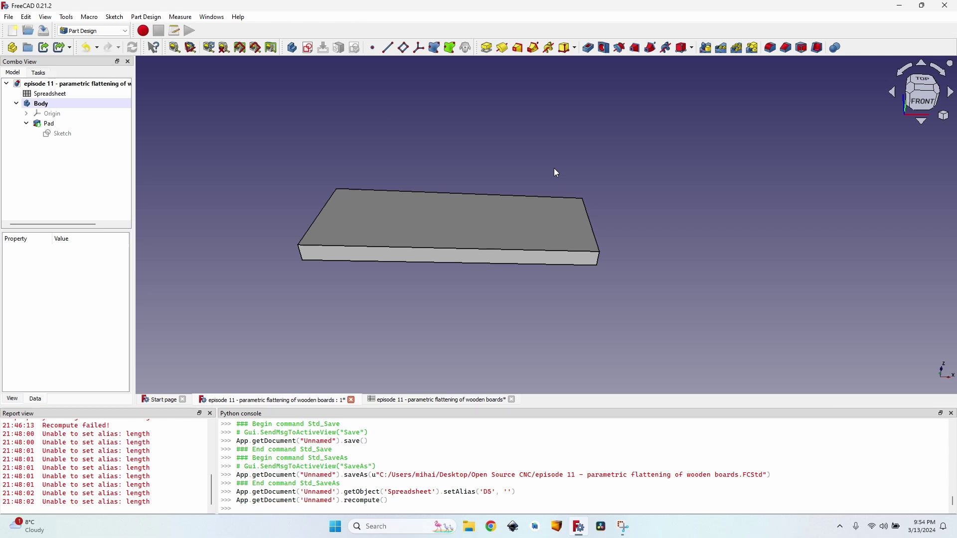
{"action": "middle_click_drag", "start_coordinate": [541, 174], "coordinate": [352, 226]}
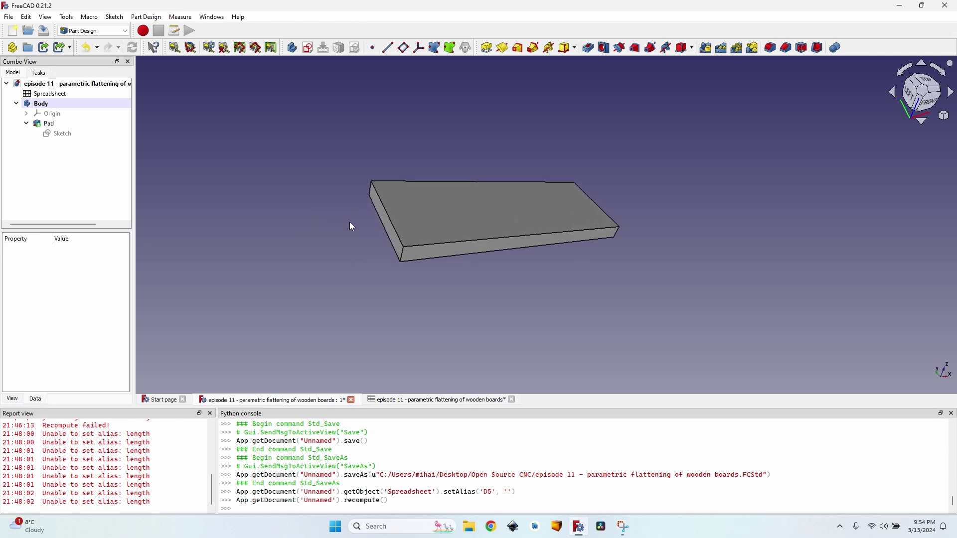
{"action": "scroll", "coordinate": [350, 222], "scroll_direction": "up", "scroll_amount": 2}
{"action": "middle_click_drag", "start_coordinate": [761, 215], "coordinate": [645, 201]}
{"action": "scroll", "coordinate": [636, 199], "scroll_direction": "down", "scroll_amount": 3}
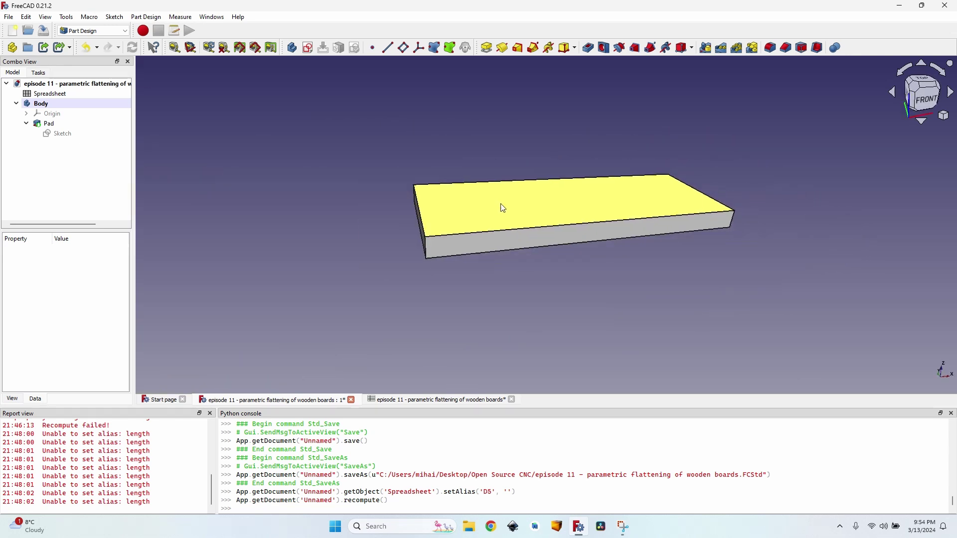
{"action": "middle_click_drag", "start_coordinate": [503, 208], "coordinate": [430, 177]}
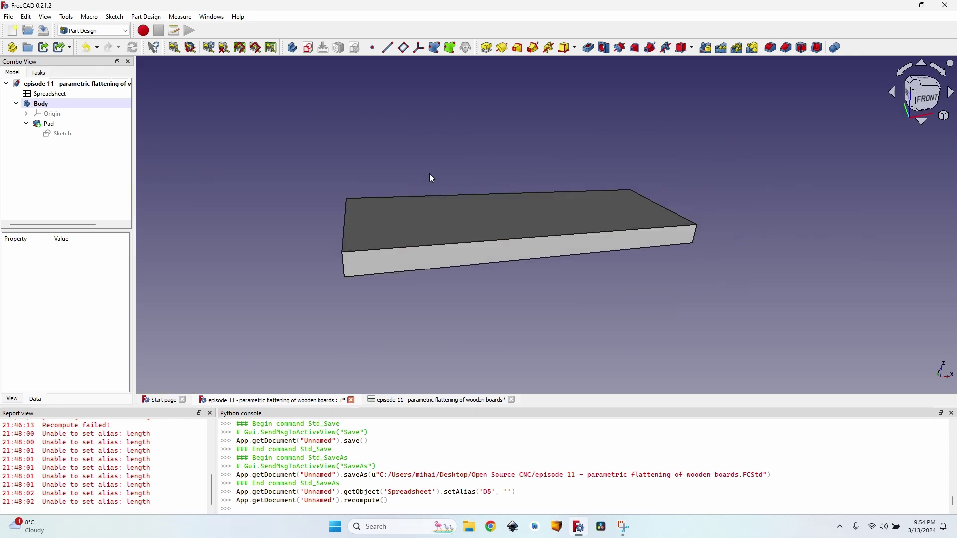
Switch to the Path workbench and create a machining job for the board's Body without a template.
{"action": "left_click", "coordinate": [120, 33]}
{"action": "left_click", "coordinate": [91, 143]}
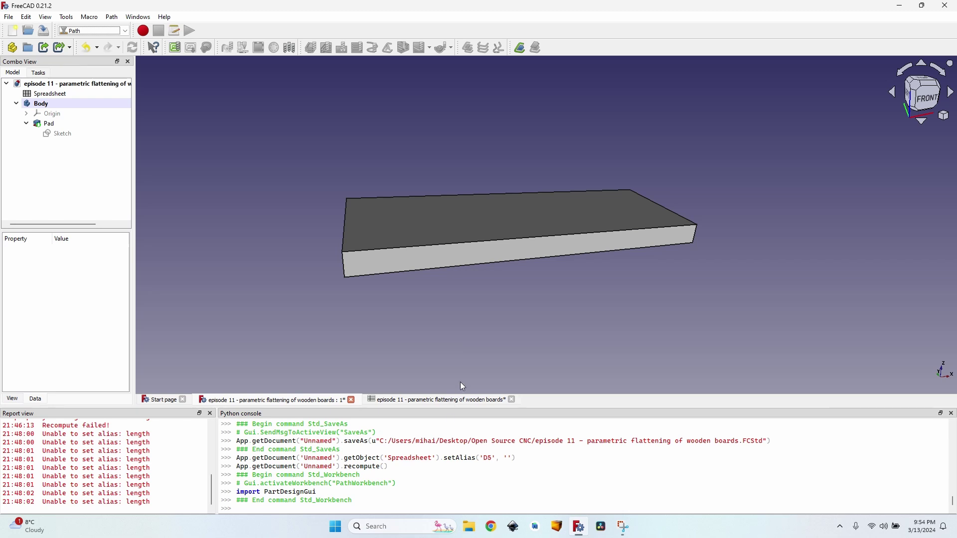
{"action": "left_click", "coordinate": [461, 400]}
{"action": "left_click", "coordinate": [283, 171]}
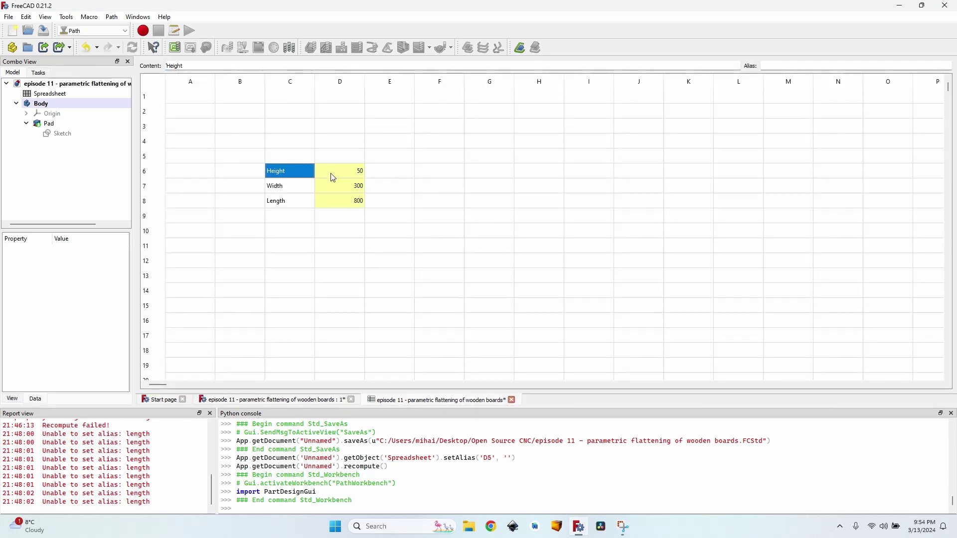
{"action": "left_click", "coordinate": [309, 400]}
{"action": "left_click", "coordinate": [52, 102]}
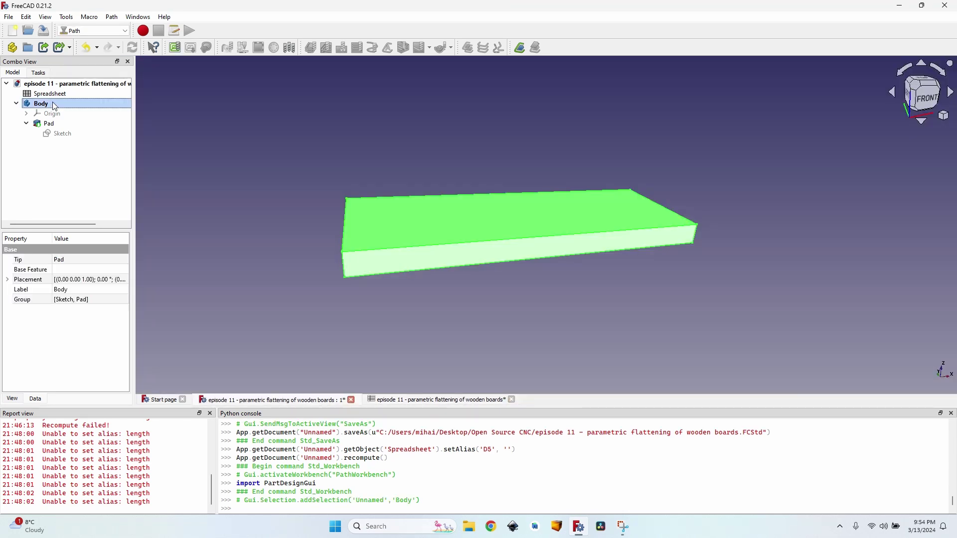
{"action": "left_click", "coordinate": [176, 48]}
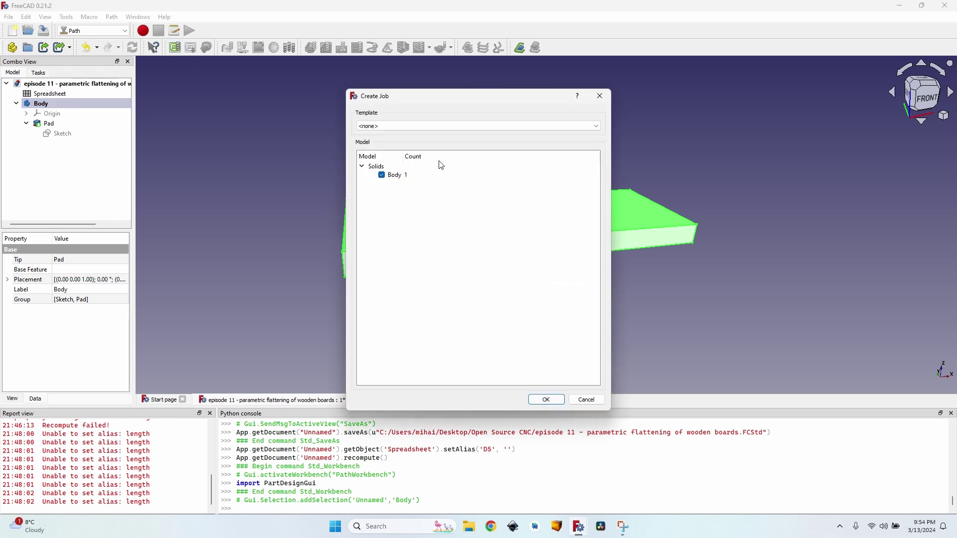
{"action": "left_click", "coordinate": [547, 400]}
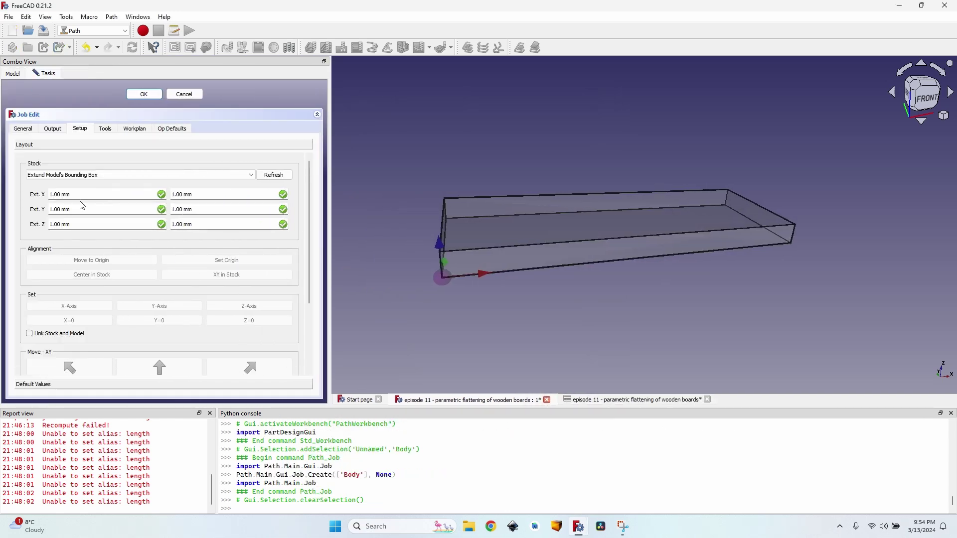
Set all X, Y and Z extensions of the job's stock bounding box to 0 mm.
{"action": "scroll", "coordinate": [80, 196], "scroll_direction": "down", "scroll_amount": 1}
{"action": "left_click", "coordinate": [80, 210]}
{"action": "scroll", "coordinate": [79, 211], "scroll_direction": "down", "scroll_amount": 1}
{"action": "left_click", "coordinate": [80, 224]}
{"action": "type", "text": "0"}
{"action": "left_click", "coordinate": [193, 195]}
{"action": "type", "text": "0"}
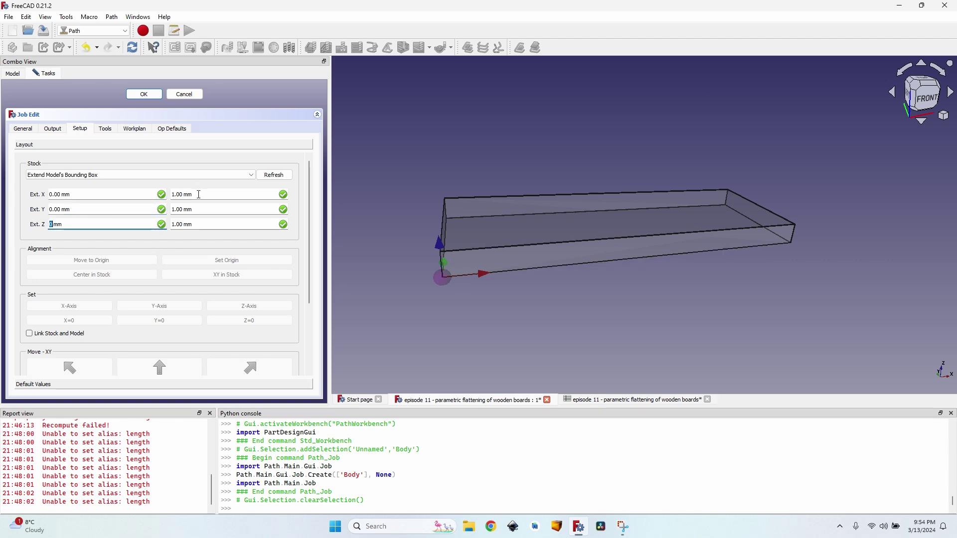
{"action": "left_click", "coordinate": [204, 209]}
{"action": "type", "text": "0"}
{"action": "left_click", "coordinate": [202, 225]}
{"action": "type", "text": "0"}
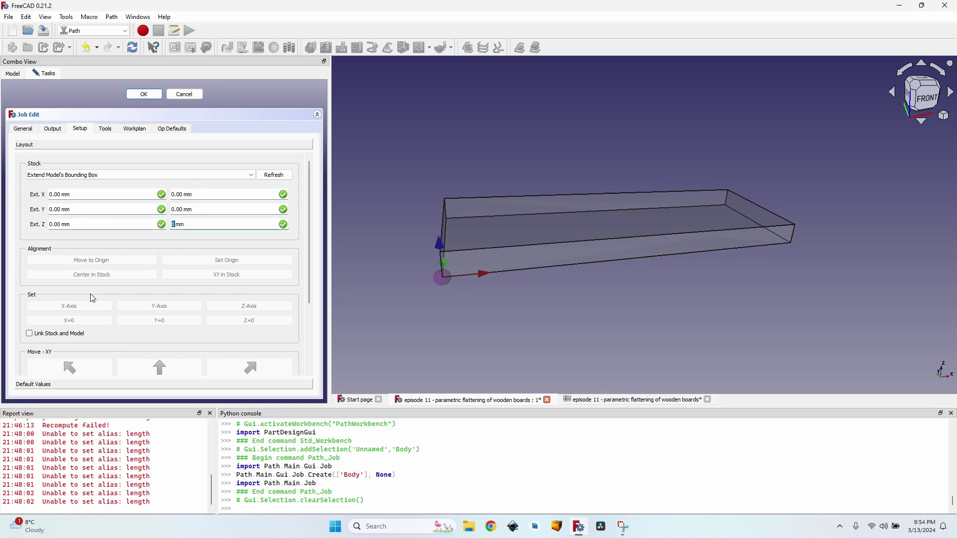
Add the 6 mm endmill from the bit library to the job's tools.
{"action": "left_click", "coordinate": [105, 128]}
{"action": "left_click", "coordinate": [183, 361]}
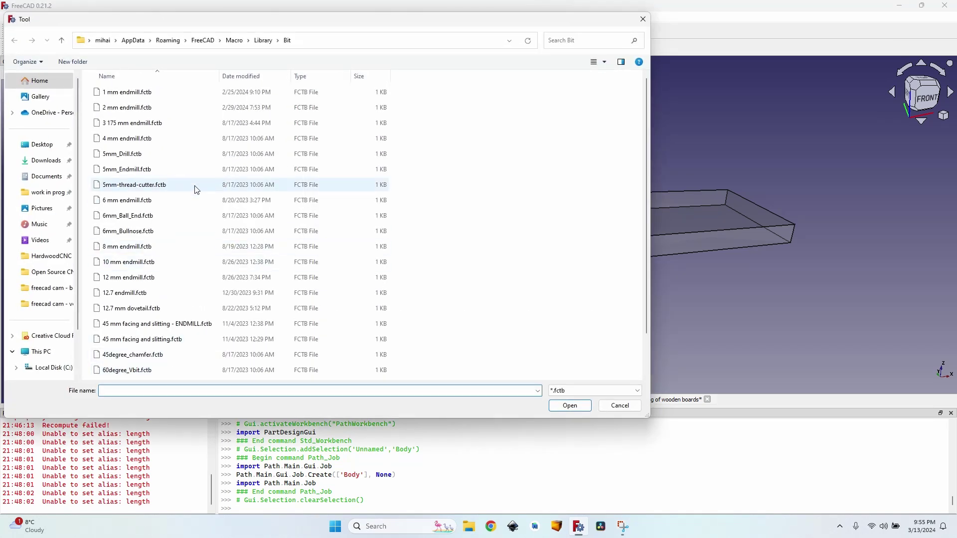
{"action": "double_click", "coordinate": [170, 201]}
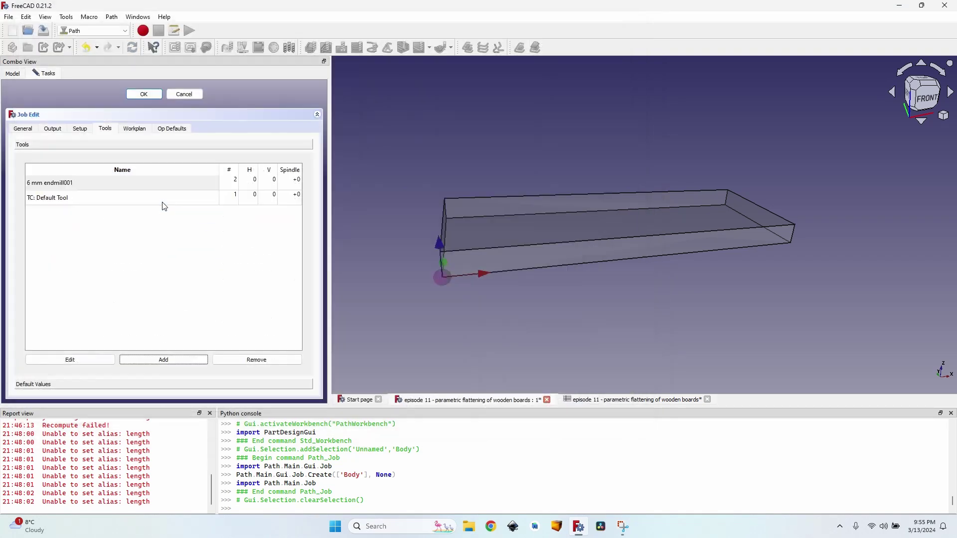
Set the 6 mm endmill's horizontal and vertical feed rates to 2000 and its spindle speed to 18500.
{"action": "double_click", "coordinate": [251, 183]}
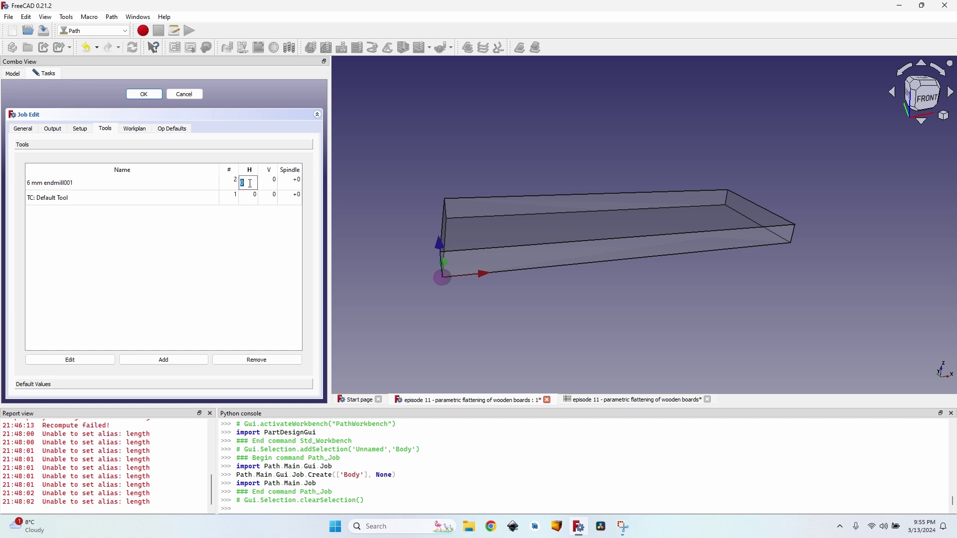
{"action": "type", "text": "2000"}
{"action": "key", "text": "Tab"}
{"action": "type", "text": "2000"}
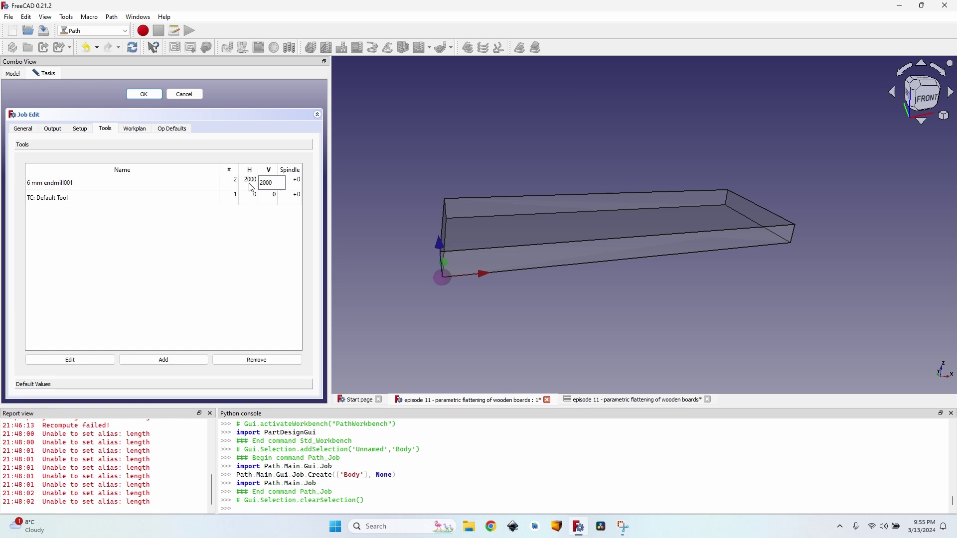
{"action": "key", "text": "Tab"}
{"action": "type", "text": "18500"}
Remove the default tool from the job and accept the job settings.
{"action": "left_click", "coordinate": [239, 198]}
{"action": "left_click", "coordinate": [258, 360]}
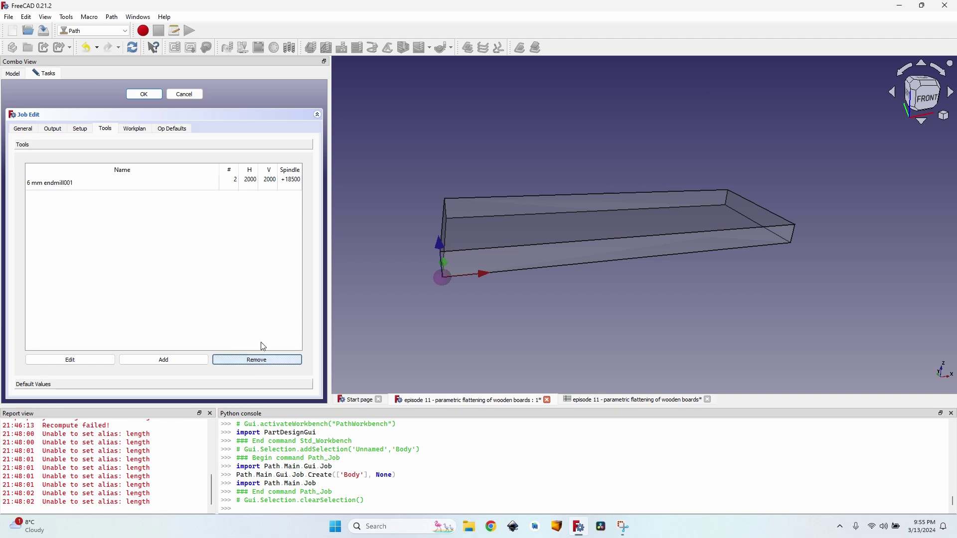
{"action": "left_click", "coordinate": [144, 94]}
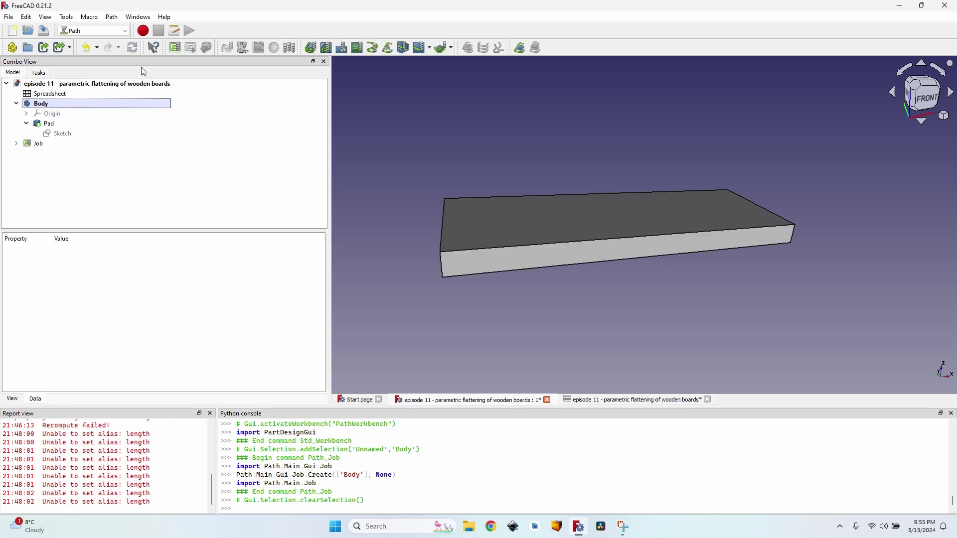
Add a face milling operation on the board's top face and set its pattern to Offset.
{"action": "left_click", "coordinate": [16, 143]}
{"action": "left_click", "coordinate": [68, 165]}
{"action": "scroll", "coordinate": [588, 173], "scroll_direction": "up", "scroll_amount": 1}
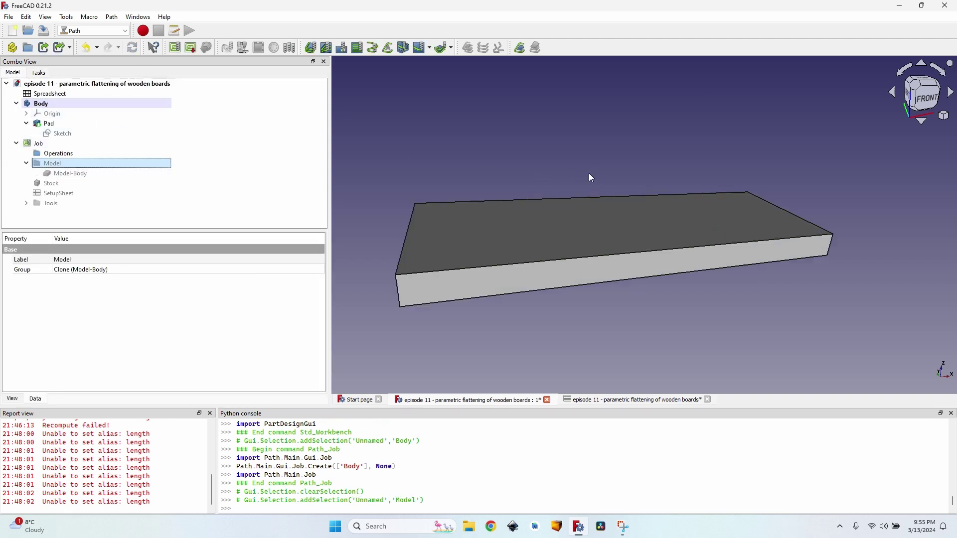
{"action": "middle_click_drag", "start_coordinate": [552, 151], "coordinate": [603, 221]}
{"action": "left_click", "coordinate": [605, 225]}
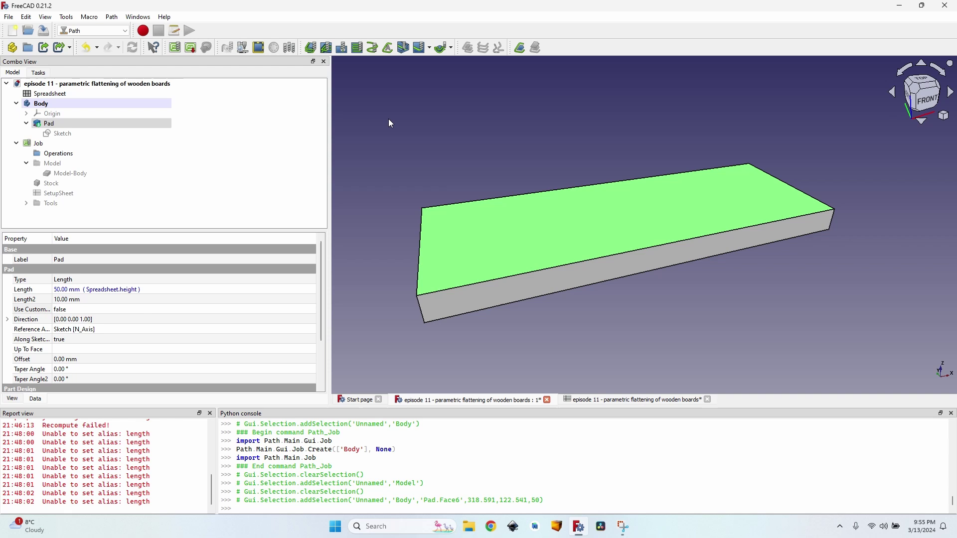
{"action": "left_click", "coordinate": [357, 49]}
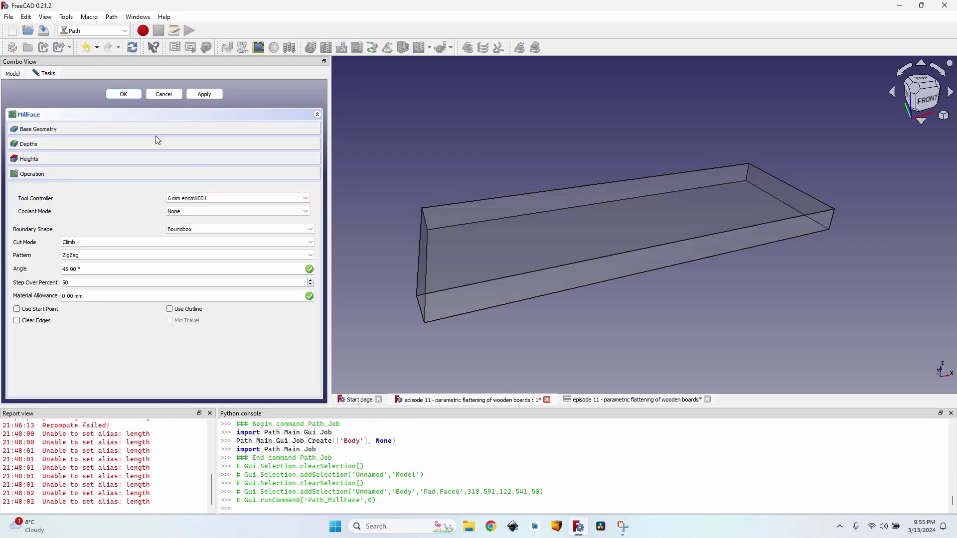
{"action": "left_click", "coordinate": [184, 256]}
{"action": "left_click", "coordinate": [95, 272]}
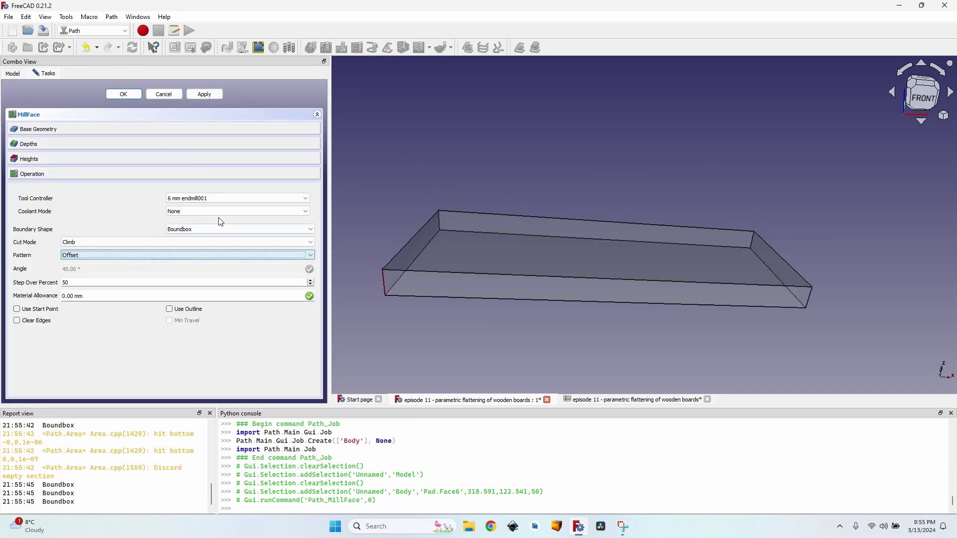
{"action": "left_click", "coordinate": [196, 98]}
Set the face milling boundary shape to Face Region, generate the toolpath and accept the operation.
{"action": "left_click", "coordinate": [188, 231]}
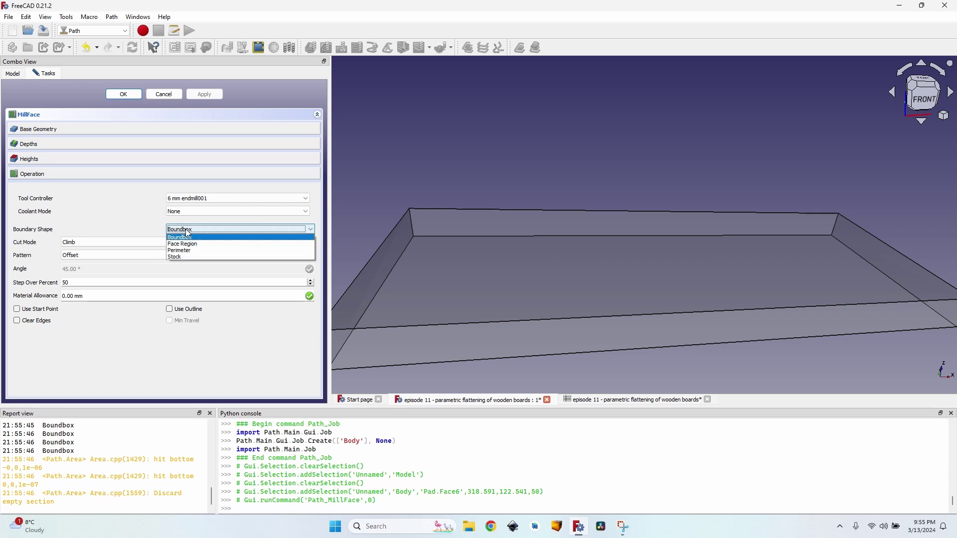
{"action": "left_click", "coordinate": [183, 244]}
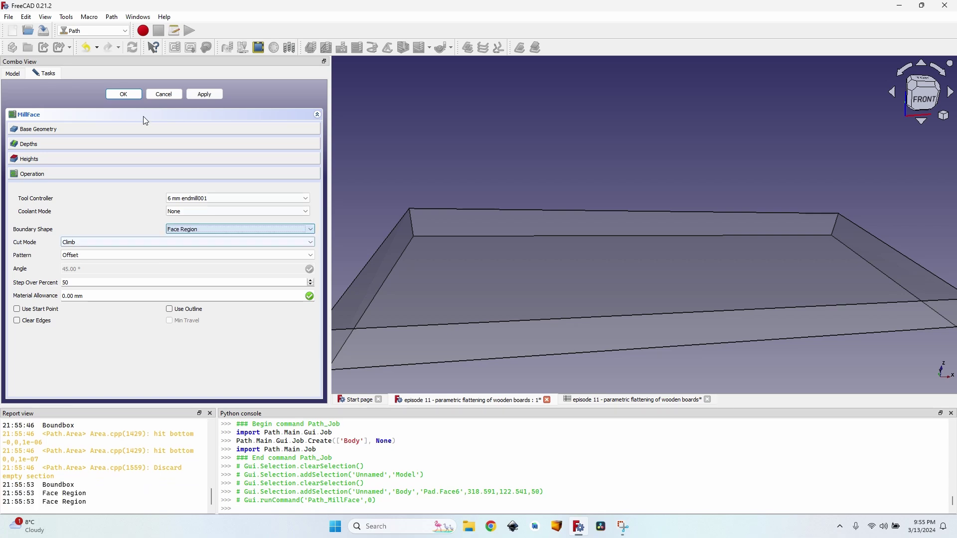
{"action": "left_click", "coordinate": [208, 97]}
{"action": "scroll", "coordinate": [468, 182], "scroll_direction": "down", "scroll_amount": 2}
{"action": "middle_click_drag", "start_coordinate": [468, 181], "coordinate": [679, 154]}
{"action": "scroll", "coordinate": [559, 158], "scroll_direction": "up", "scroll_amount": 3}
{"action": "scroll", "coordinate": [497, 189], "scroll_direction": "down", "scroll_amount": 4}
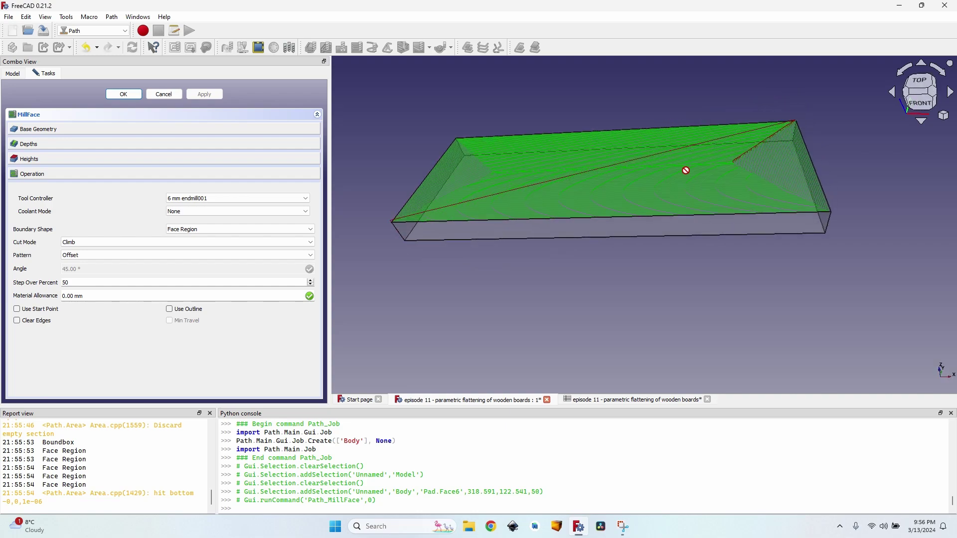
{"action": "scroll", "coordinate": [708, 159], "scroll_direction": "up", "scroll_amount": 6}
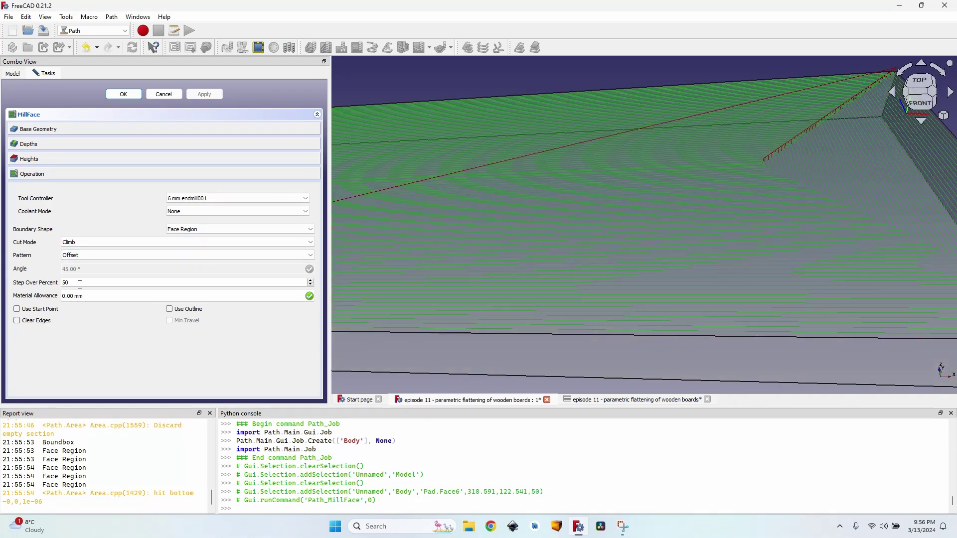
{"action": "left_click", "coordinate": [124, 95]}
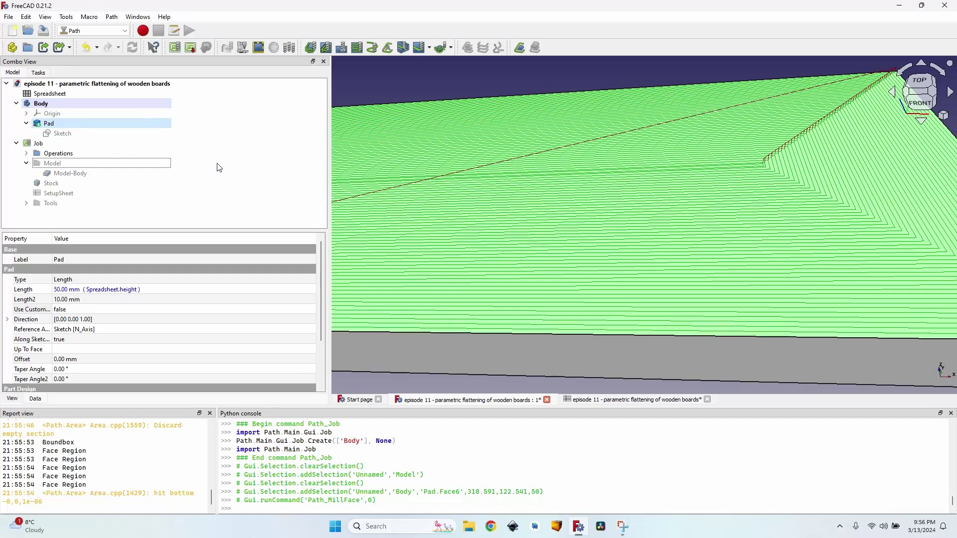
Set the board's width to 200 and its length to 600 in the parameter spreadsheet.
{"action": "scroll", "coordinate": [467, 148], "scroll_direction": "down", "scroll_amount": 5}
{"action": "scroll", "coordinate": [471, 145], "scroll_direction": "up", "scroll_amount": 2}
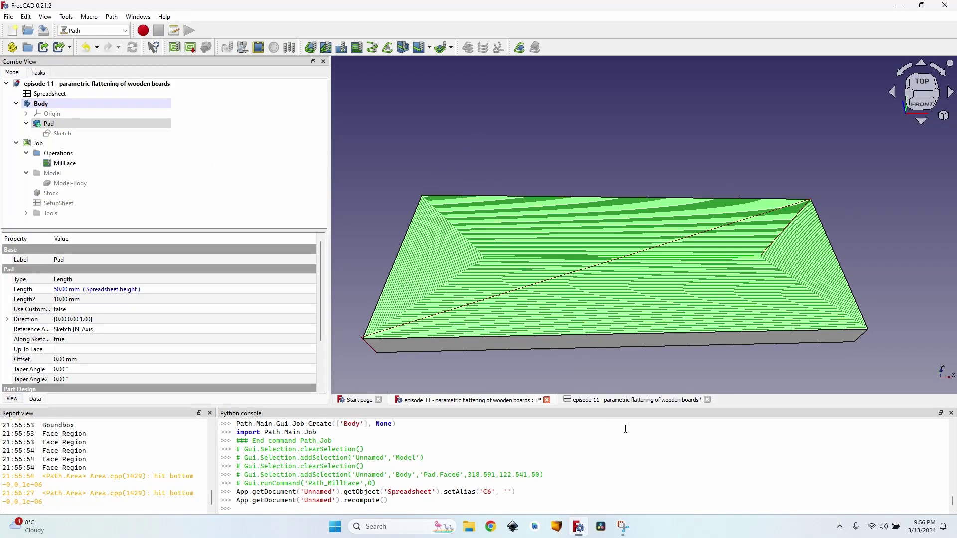
{"action": "left_click", "coordinate": [638, 400]}
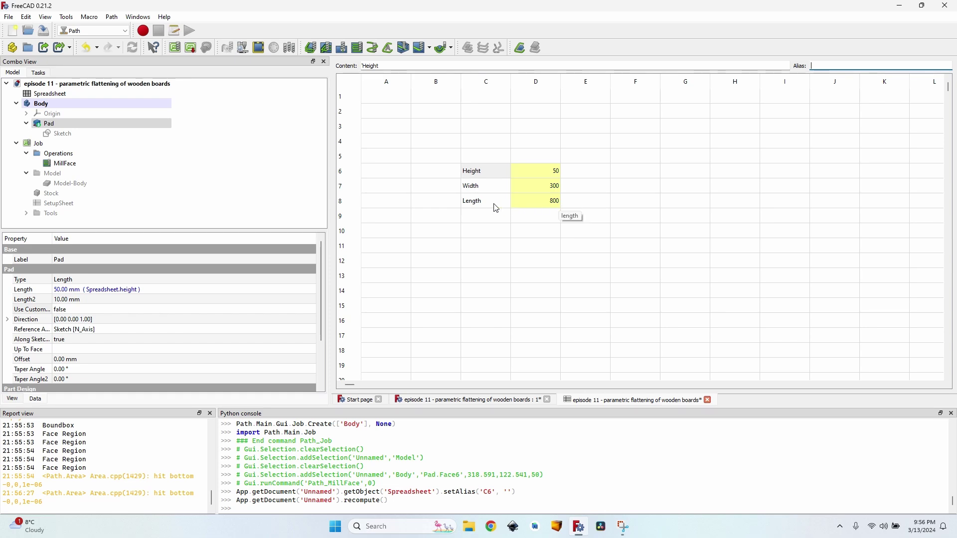
{"action": "left_click", "coordinate": [510, 402]}
{"action": "scroll", "coordinate": [529, 257], "scroll_direction": "down", "scroll_amount": 3}
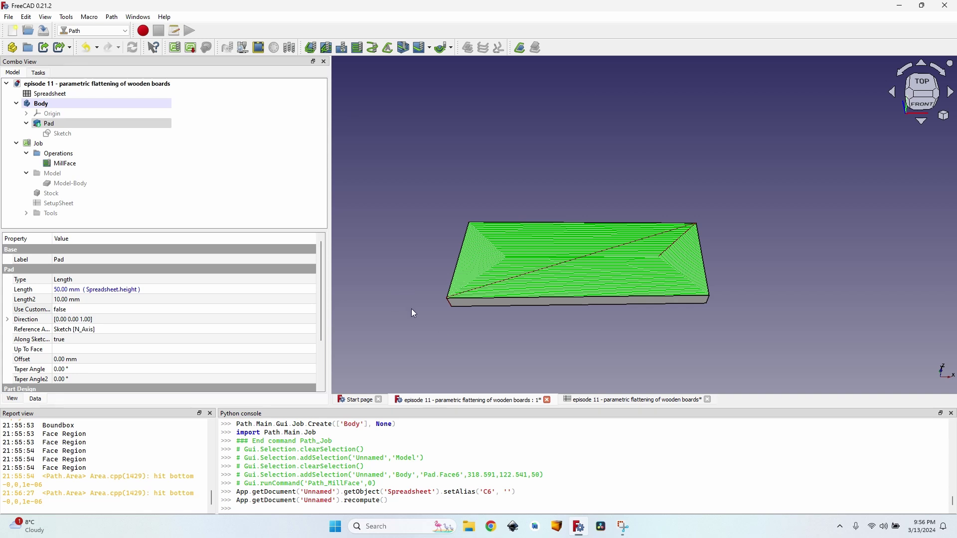
{"action": "left_click", "coordinate": [629, 401]}
{"action": "left_click", "coordinate": [534, 186]}
{"action": "type", "text": "2"}
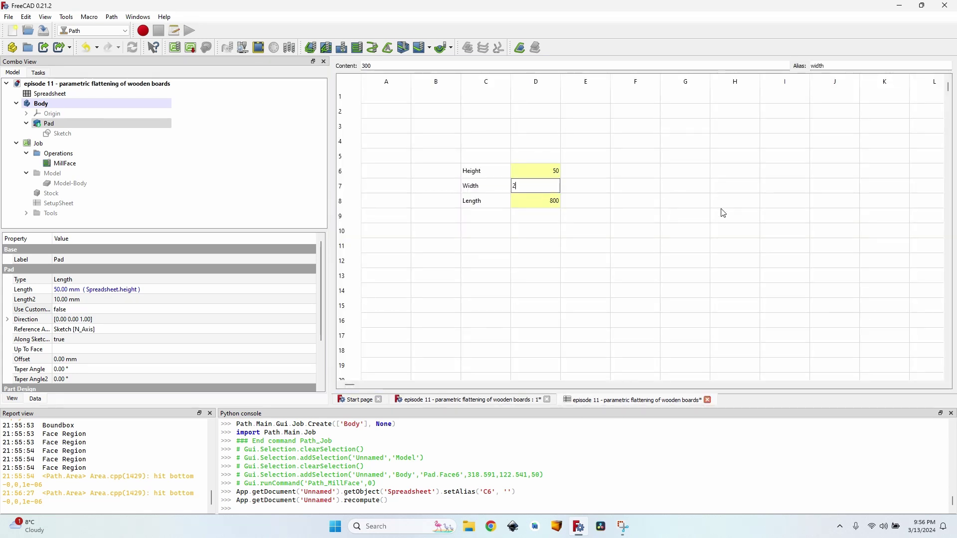
{"action": "type", "text": "00"}
{"action": "key", "text": "Return"}
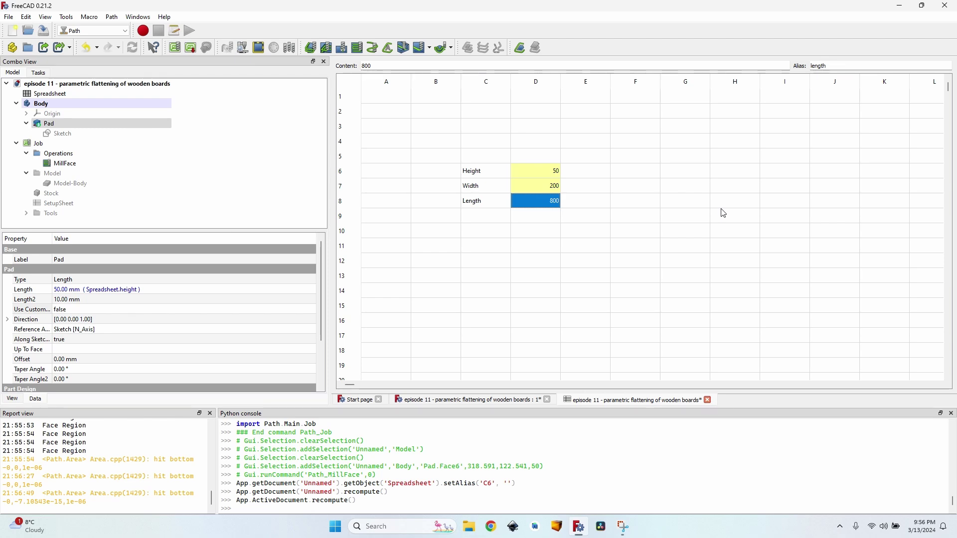
{"action": "type", "text": "600"}
{"action": "key", "text": "Return"}
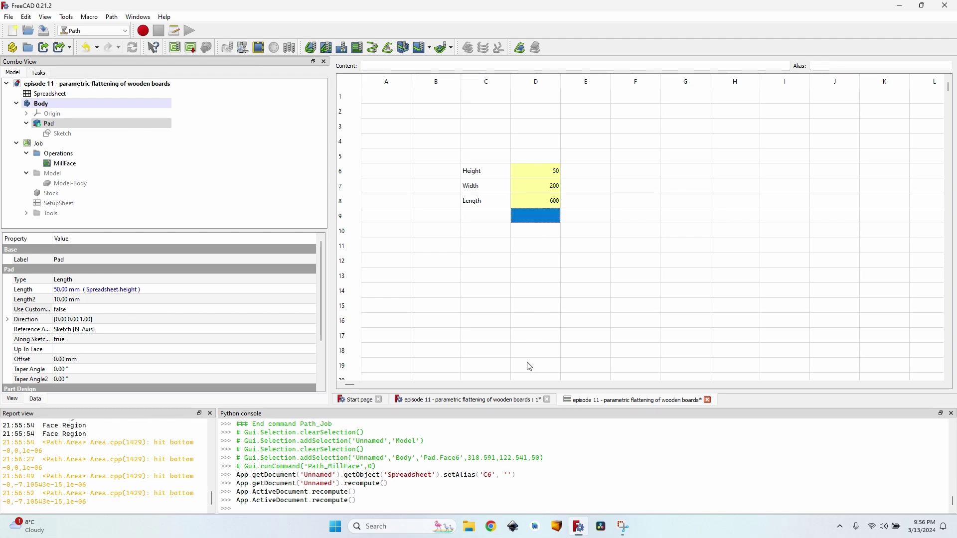
Inspect the face milling toolpath on the resized board in the 3D view.
{"action": "left_click", "coordinate": [499, 400]}
{"action": "scroll", "coordinate": [492, 265], "scroll_direction": "up", "scroll_amount": 4}
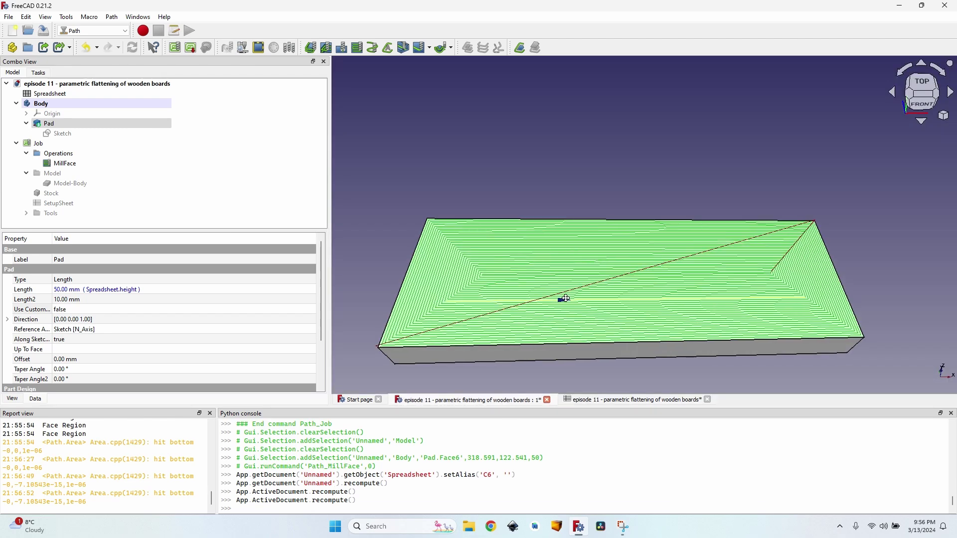
{"action": "middle_click_drag", "start_coordinate": [562, 299], "coordinate": [516, 248]}
{"action": "scroll", "coordinate": [608, 262], "scroll_direction": "down", "scroll_amount": 4}
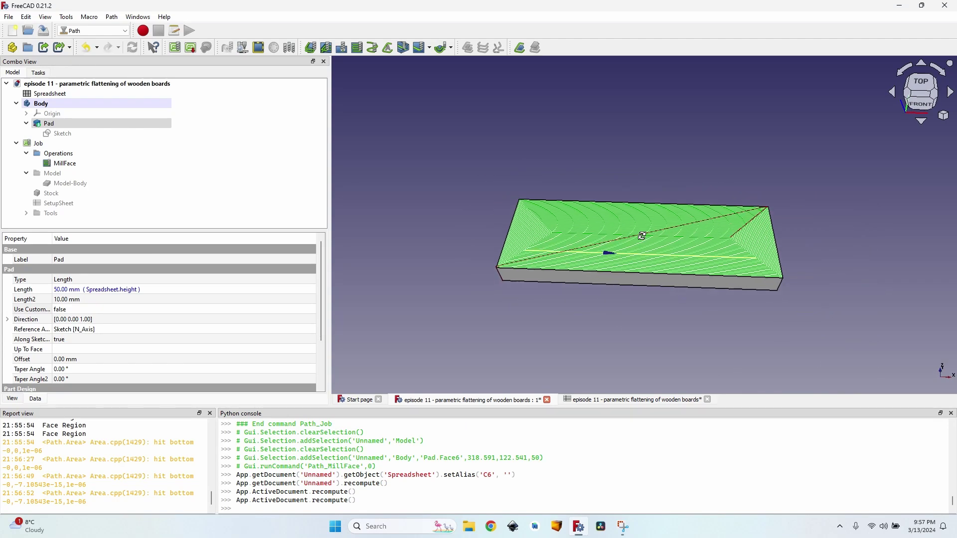
Examine the offset passes and corner transitions of the toolpath on the board's top face up close.
{"action": "scroll", "coordinate": [564, 213], "scroll_direction": "up", "scroll_amount": 4}
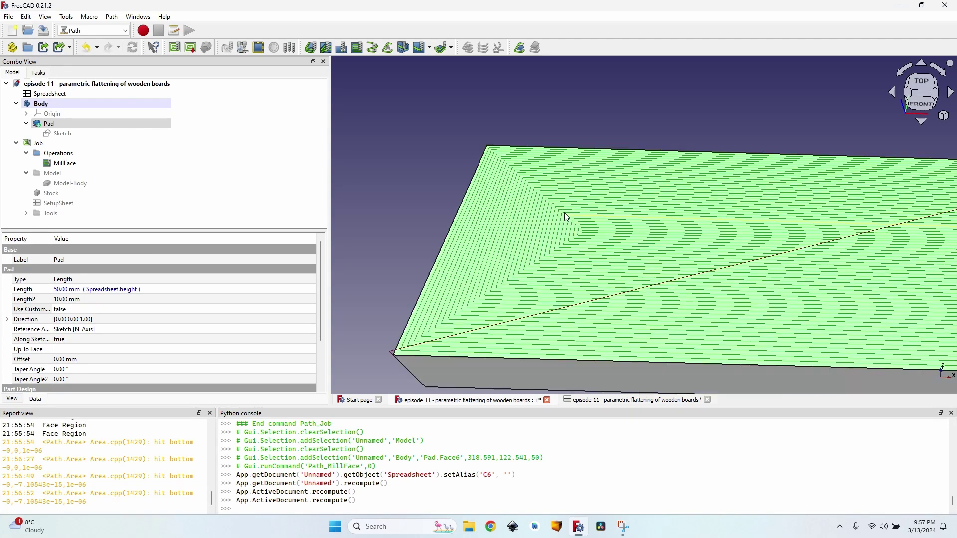
{"action": "scroll", "coordinate": [588, 278], "scroll_direction": "down", "scroll_amount": 3}
{"action": "middle_click_drag", "start_coordinate": [679, 286], "coordinate": [578, 198]}
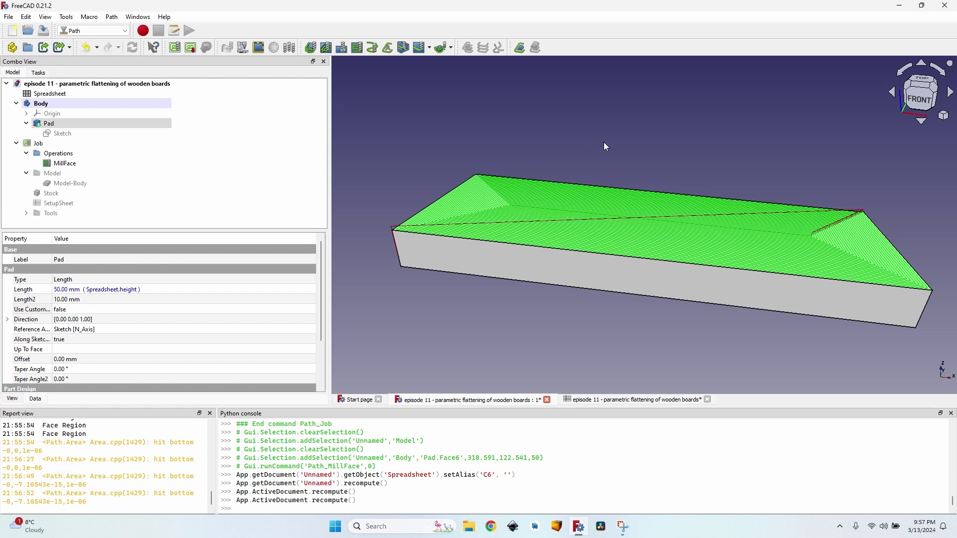
{"action": "middle_click_drag", "start_coordinate": [604, 143], "coordinate": [627, 184]}
{"action": "scroll", "coordinate": [598, 216], "scroll_direction": "up", "scroll_amount": 3}
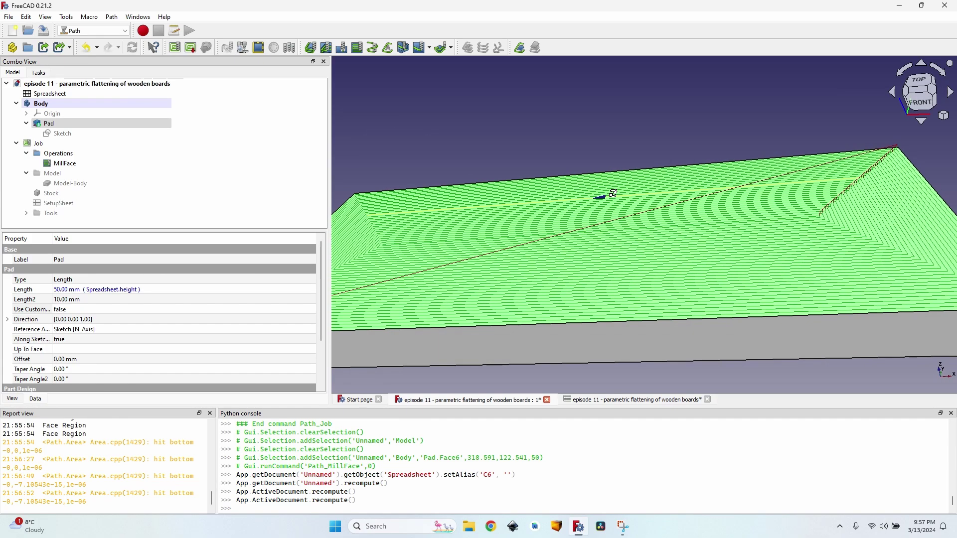
{"action": "scroll", "coordinate": [586, 203], "scroll_direction": "down", "scroll_amount": 4}
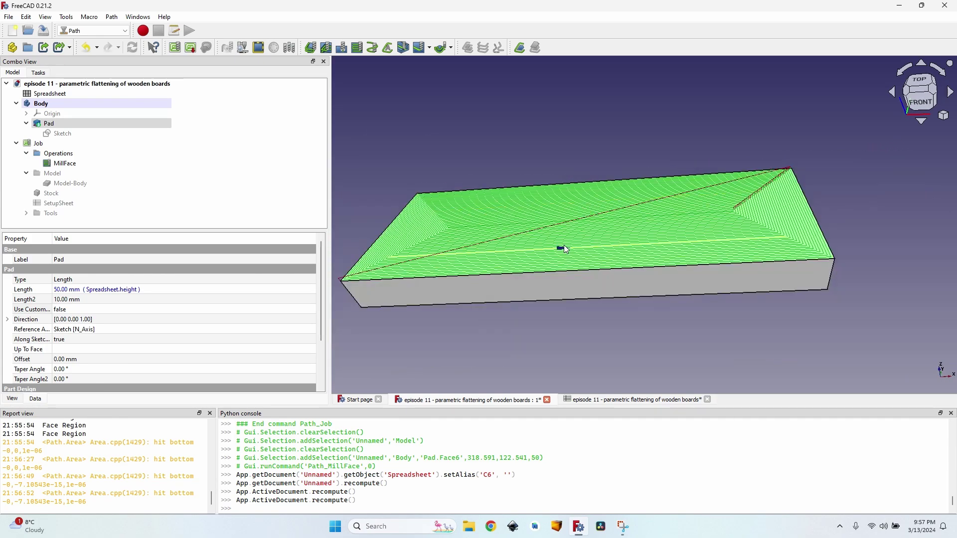
Add a Step Down parameter with the value 1 to the spreadsheet, using cells C10 and D10.
{"action": "left_click", "coordinate": [620, 401]}
{"action": "left_click", "coordinate": [484, 232]}
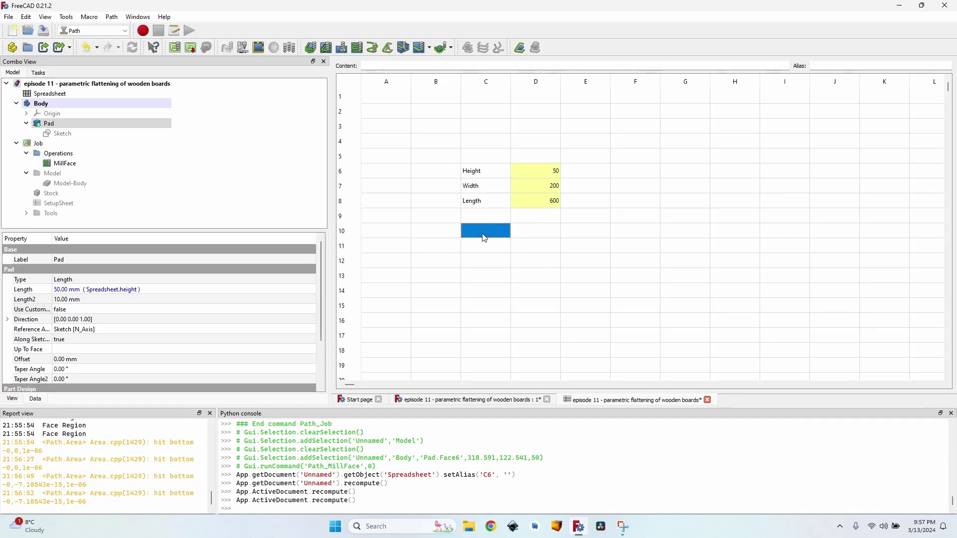
{"action": "type", "text": "Step Down"}
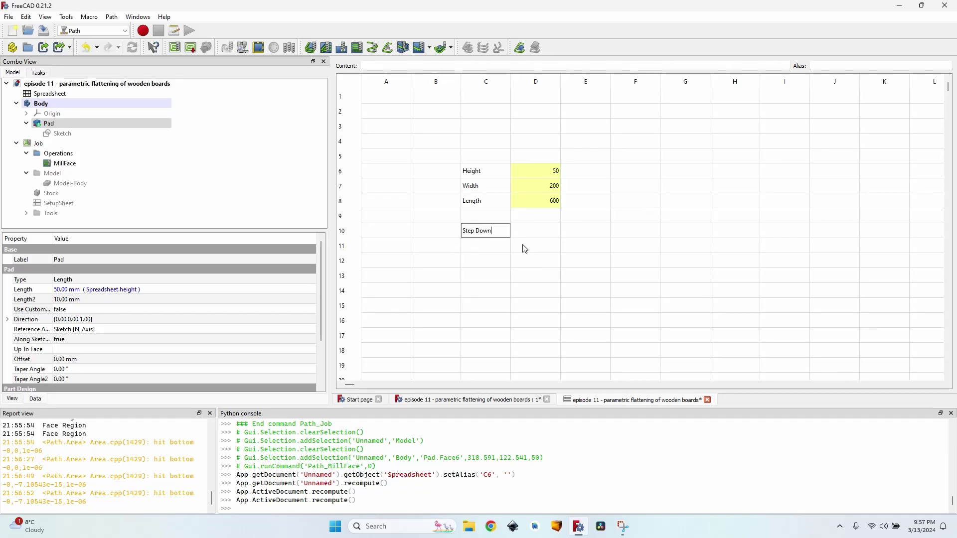
{"action": "key", "text": "Tab"}
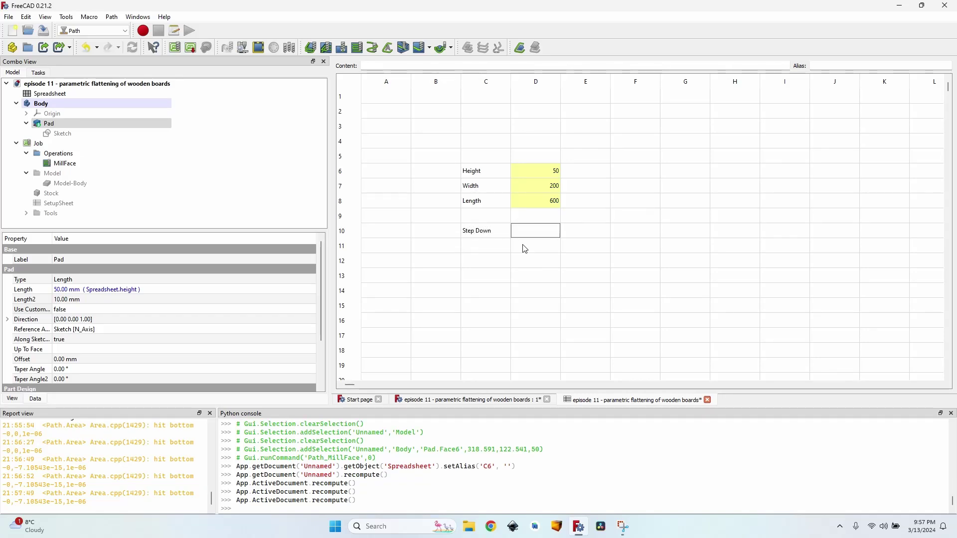
{"action": "type", "text": "1"}
{"action": "key", "text": "Tab"}
Assign the alias step_down to the Step Down value in cell D10 and save the document.
{"action": "left_click", "coordinate": [547, 232]}
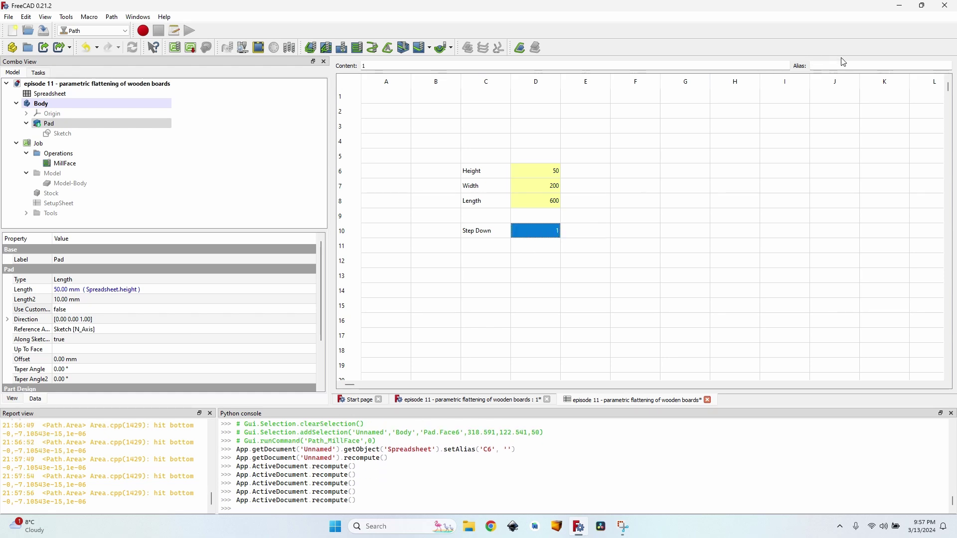
{"action": "left_click", "coordinate": [819, 65]}
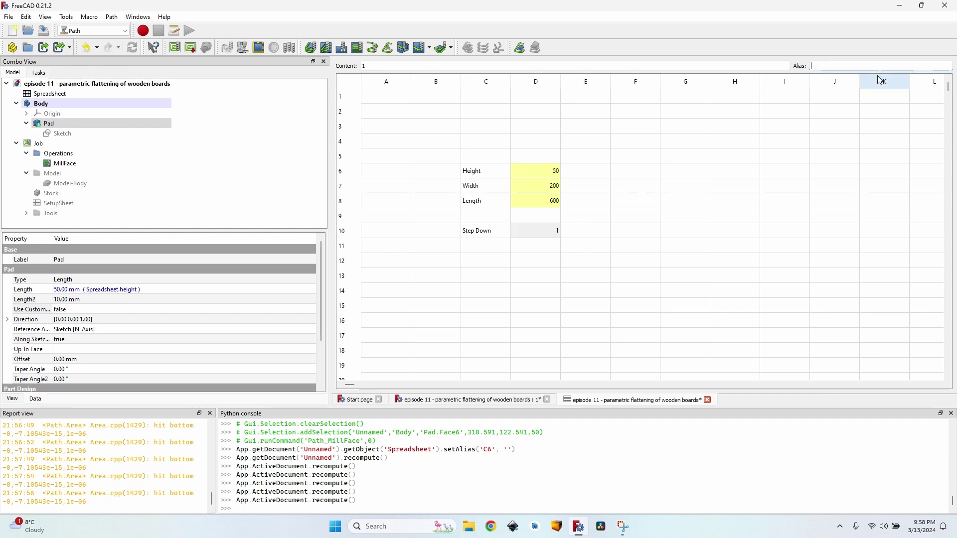
{"action": "type", "text": "step_down"}
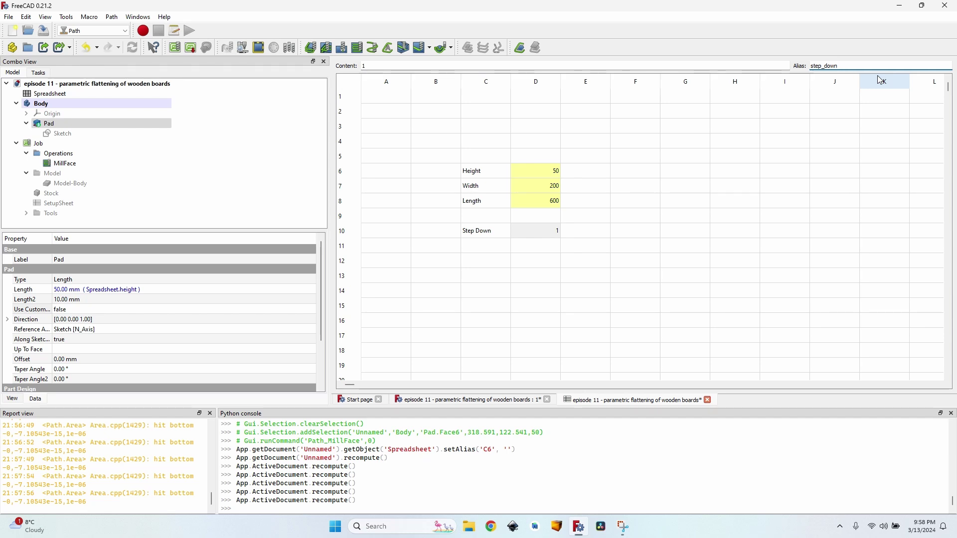
{"action": "key", "text": "Return"}
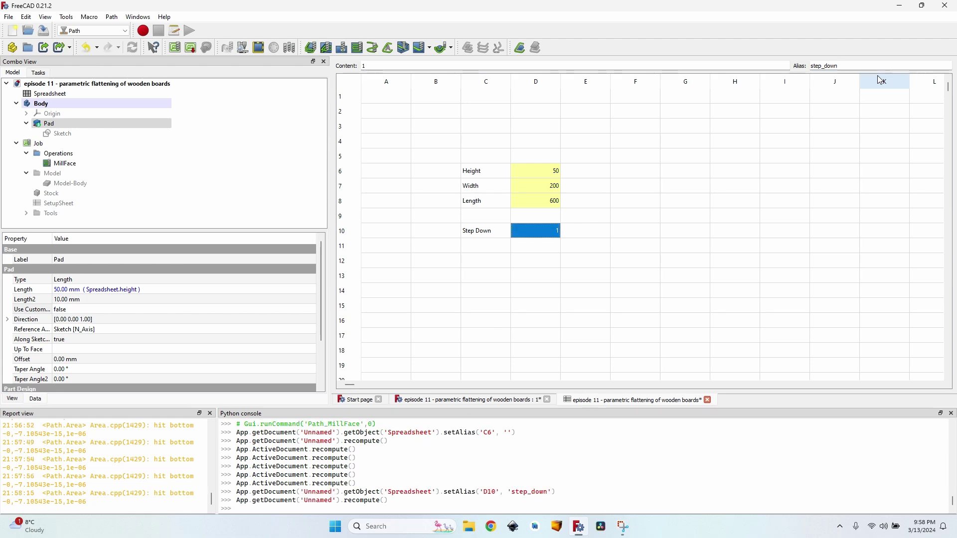
{"action": "key", "text": "Return"}
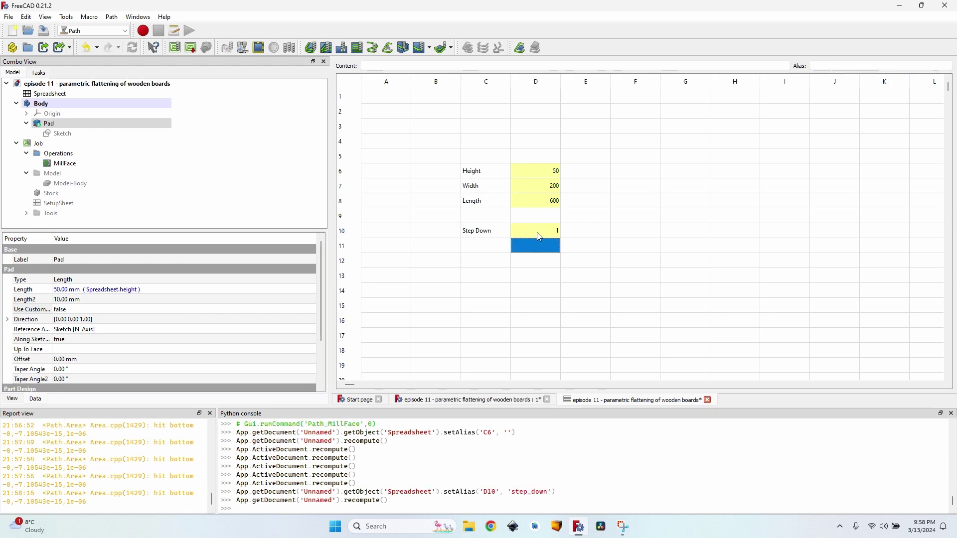
{"action": "left_click", "coordinate": [539, 236]}
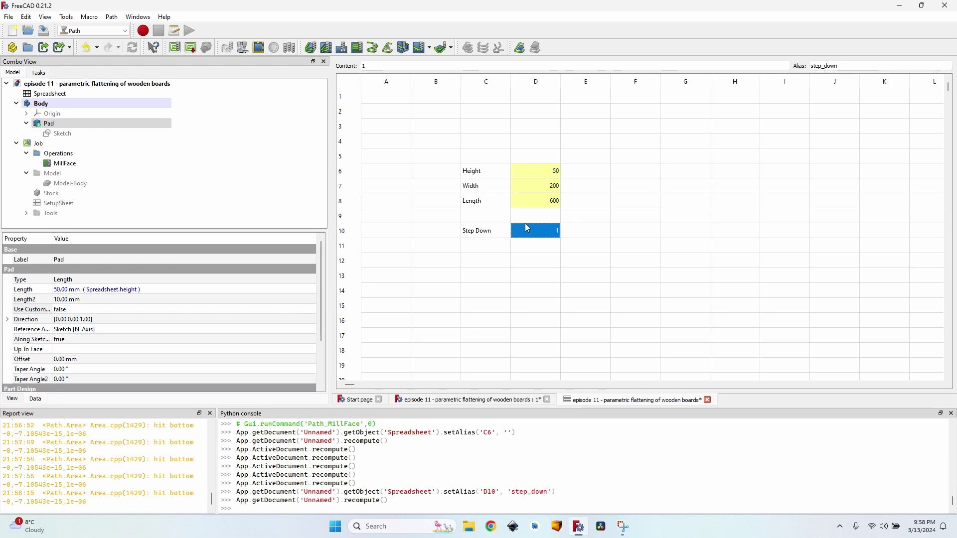
{"action": "key", "text": "ctrl+s"}
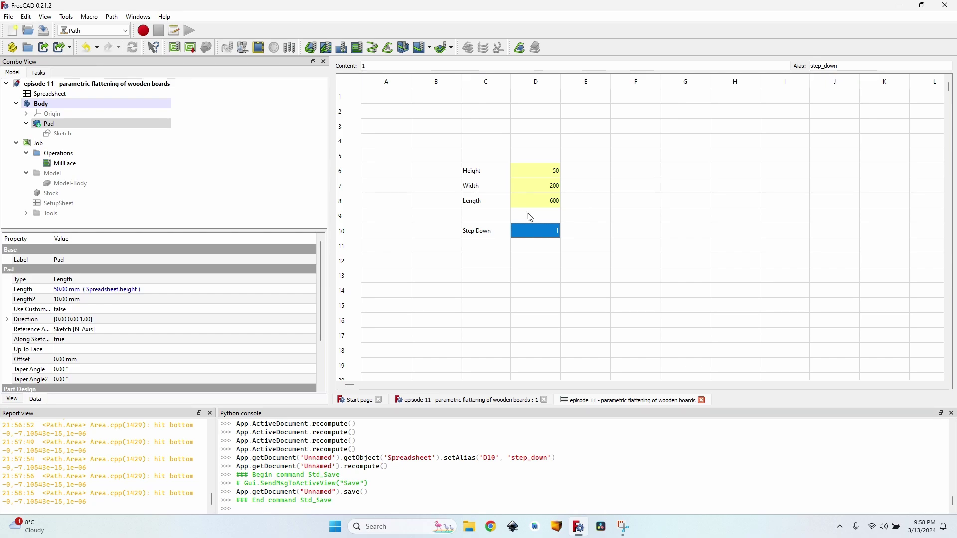
Return to the 3D model and open the MillFace operation's depth settings for editing.
{"action": "left_click", "coordinate": [491, 399]}
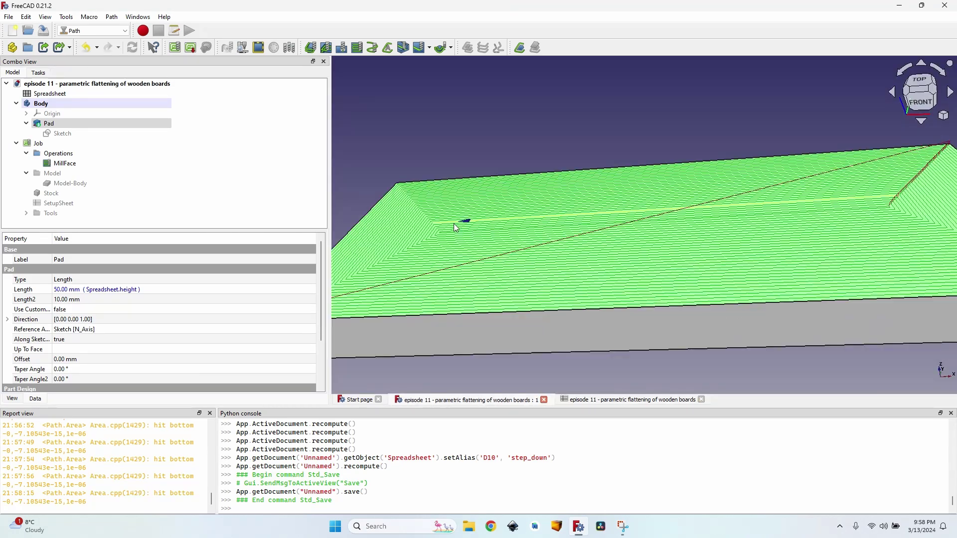
{"action": "scroll", "coordinate": [454, 224], "scroll_direction": "up", "scroll_amount": 2}
{"action": "middle_click_drag", "start_coordinate": [485, 218], "coordinate": [571, 188]}
{"action": "scroll", "coordinate": [558, 191], "scroll_direction": "down", "scroll_amount": 4}
{"action": "scroll", "coordinate": [468, 197], "scroll_direction": "up", "scroll_amount": 4}
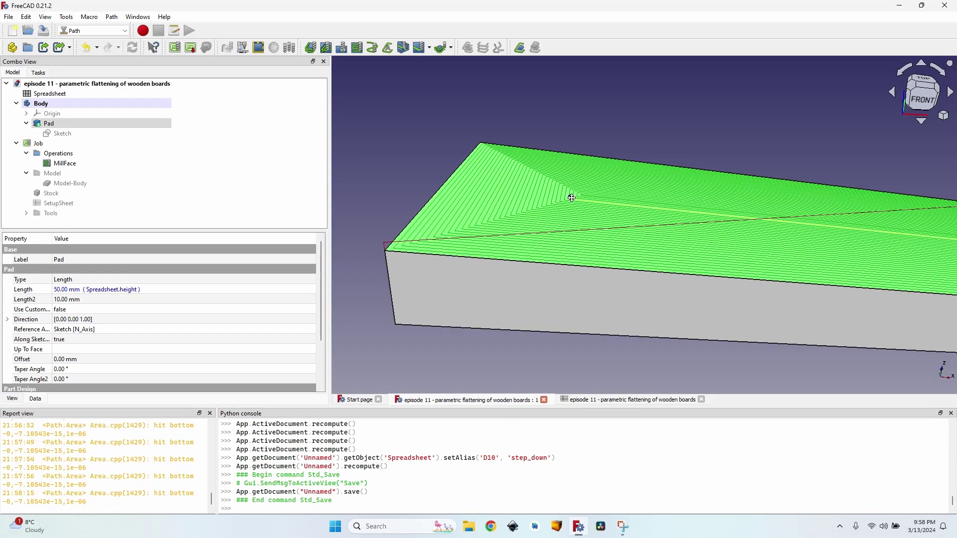
{"action": "double_click", "coordinate": [97, 163]}
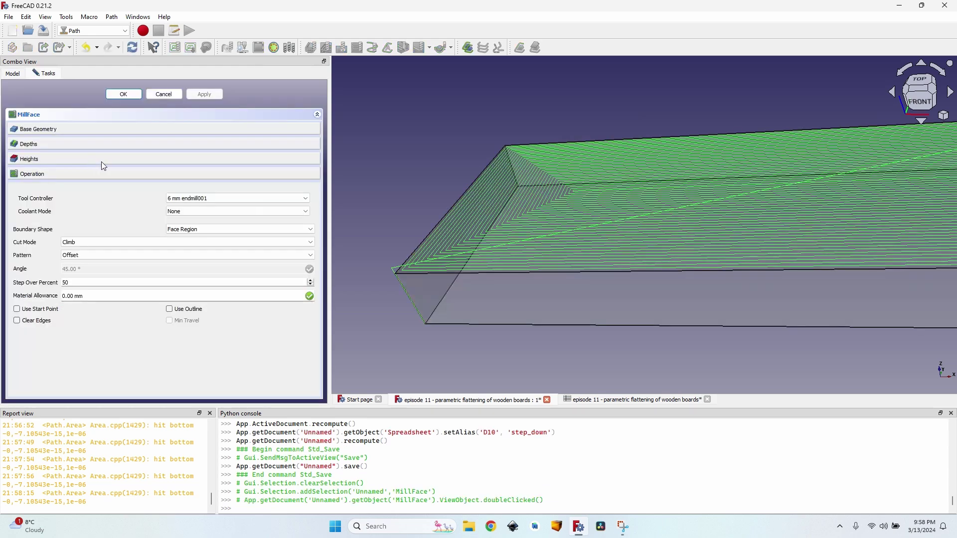
{"action": "left_click", "coordinate": [103, 146]}
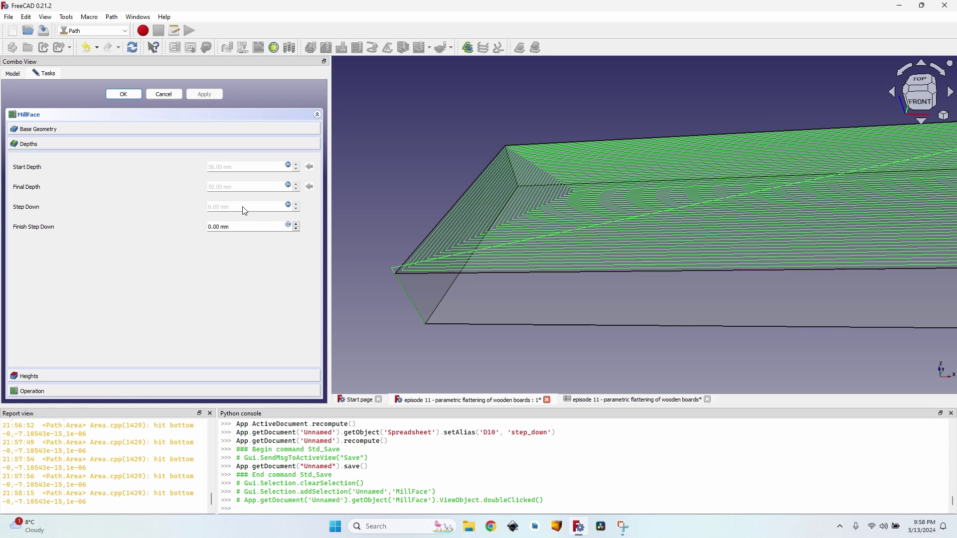
Link the MillFace operation's Step Down to the expression Spreadsheet.step_down and apply the change.
{"action": "left_click", "coordinate": [290, 209]}
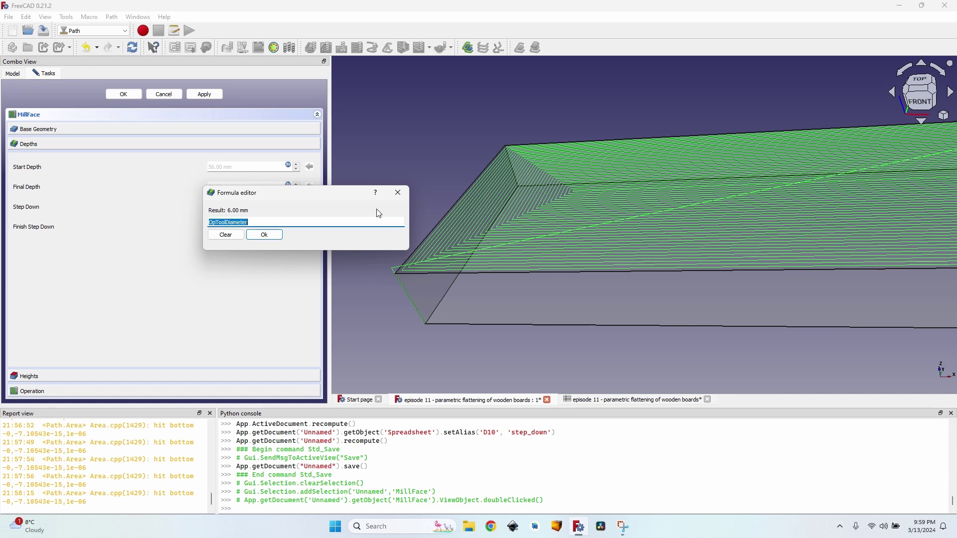
{"action": "type", "text": "Sp"}
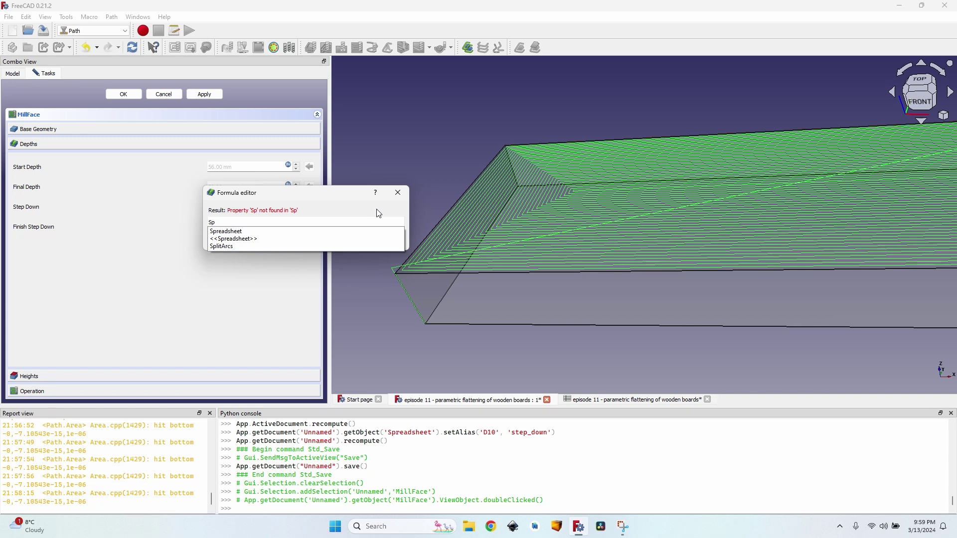
{"action": "type", "text": "re"}
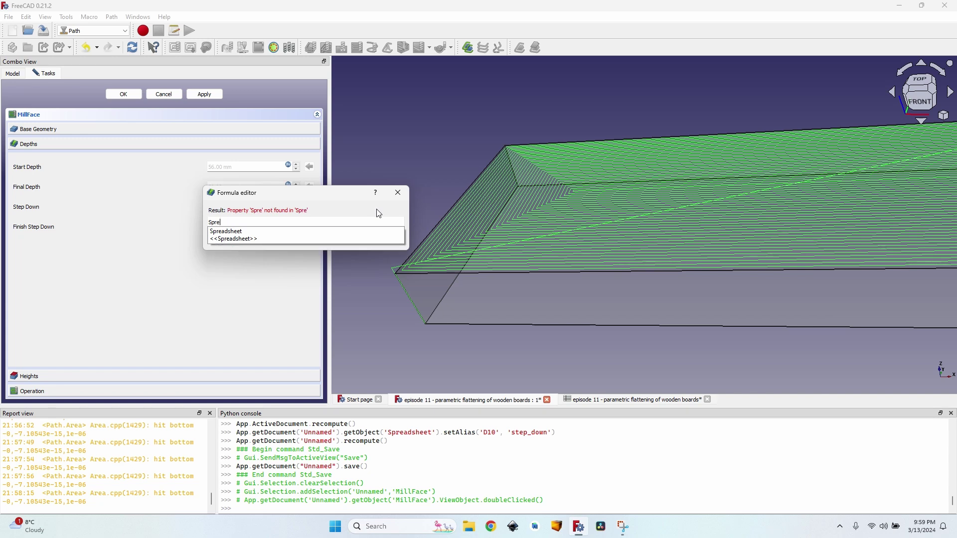
{"action": "key", "text": "Down"}
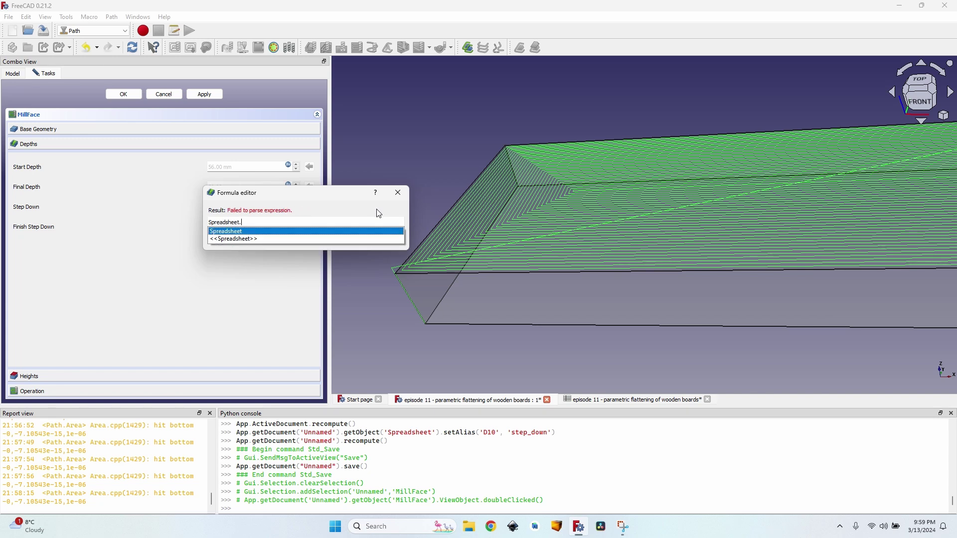
{"action": "type", "text": "step"}
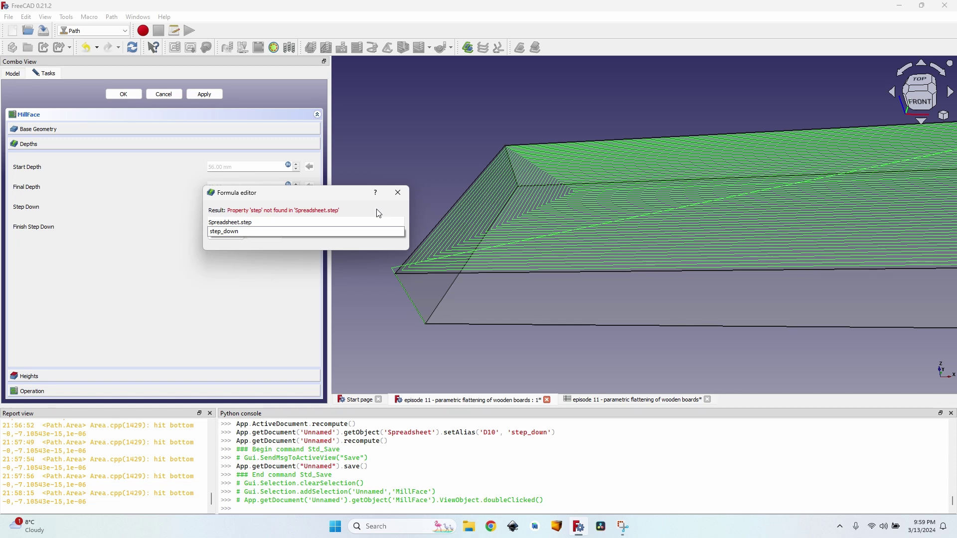
{"action": "type", "text": "_"}
{"action": "key", "text": "Down"}
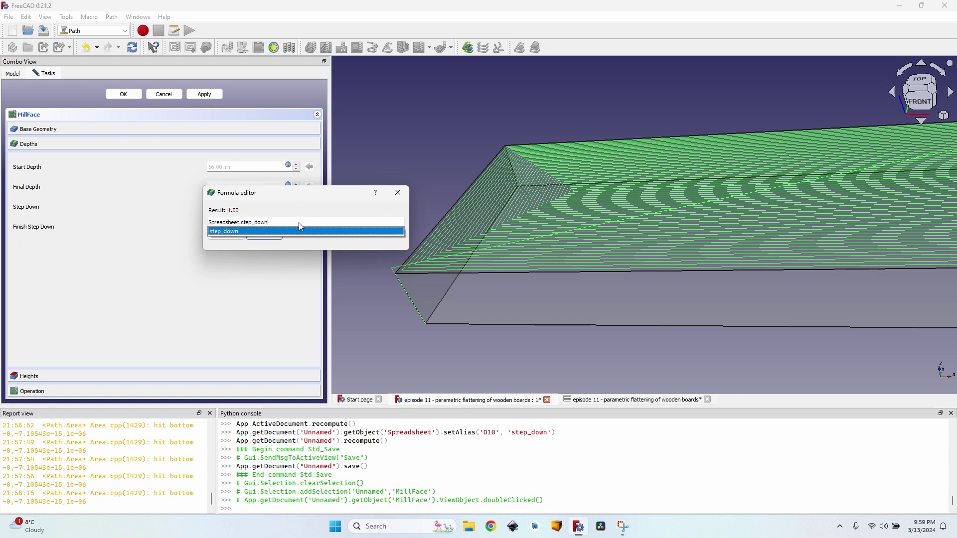
{"action": "left_click", "coordinate": [264, 233]}
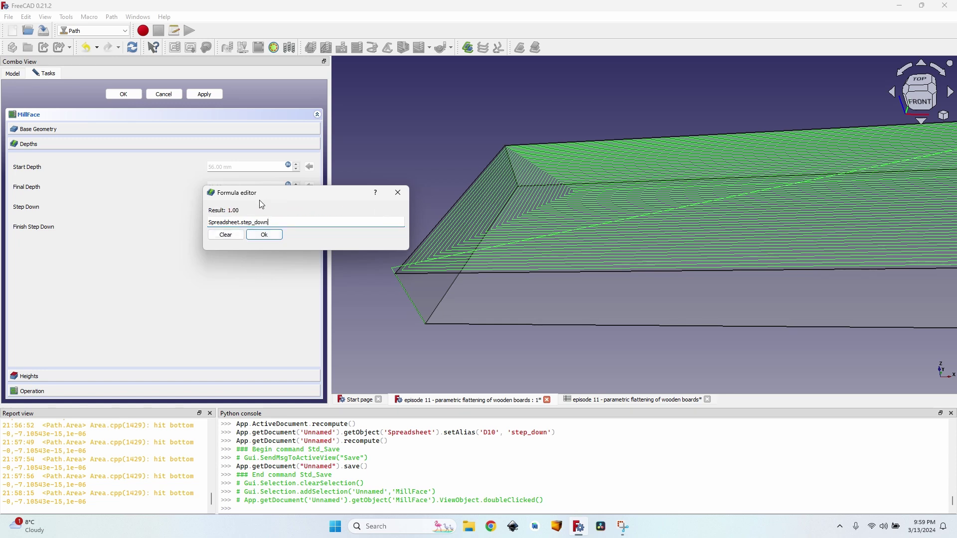
{"action": "left_click", "coordinate": [268, 235]}
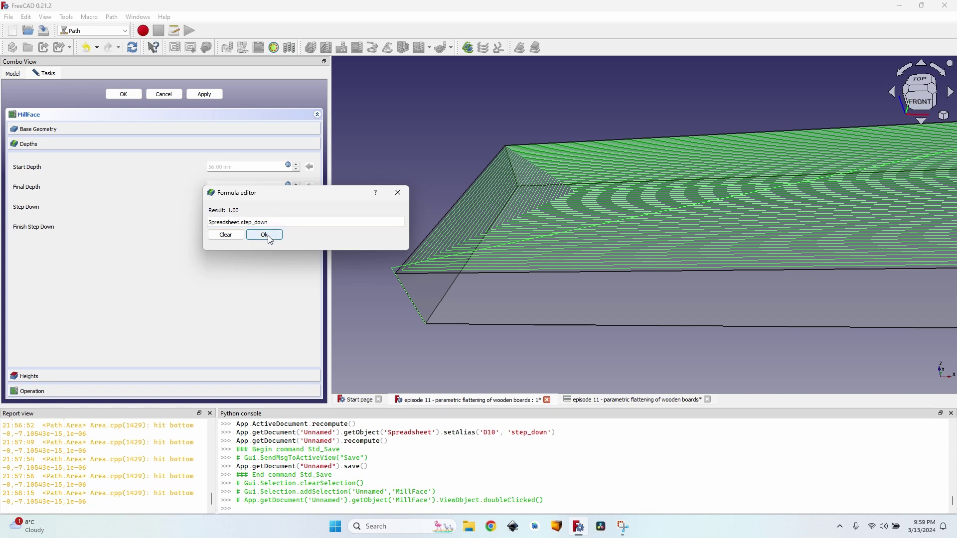
{"action": "left_click", "coordinate": [210, 95]}
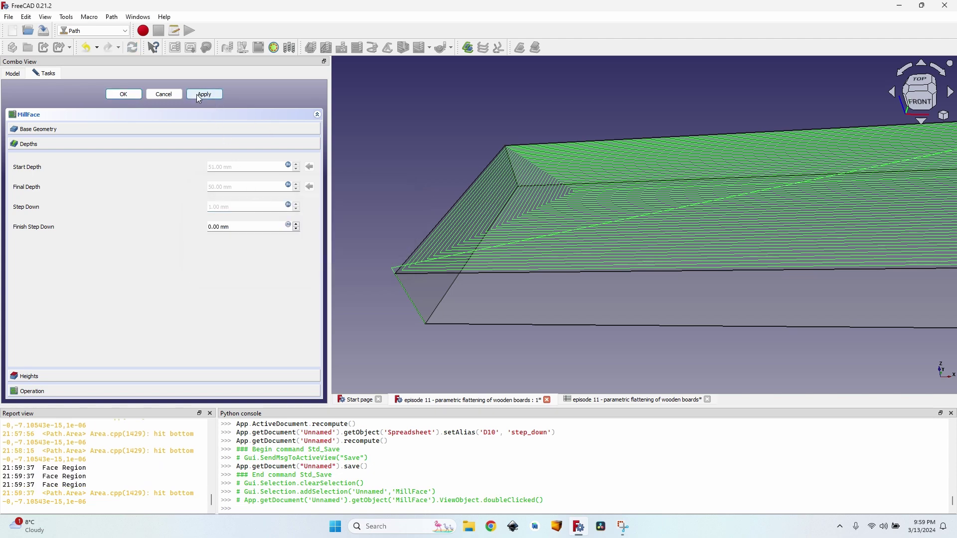
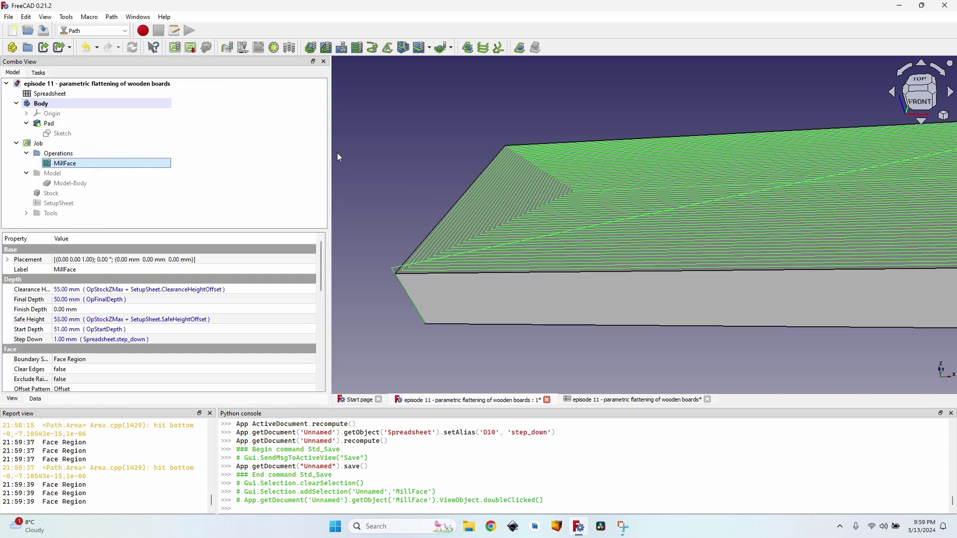
Open the MillFace operation for editing and show its depth settings.
{"action": "scroll", "coordinate": [459, 255], "scroll_direction": "up", "scroll_amount": 1}
{"action": "scroll", "coordinate": [456, 252], "scroll_direction": "up", "scroll_amount": 1}
{"action": "middle_click_drag", "start_coordinate": [405, 249], "coordinate": [424, 235]}
{"action": "double_click", "coordinate": [83, 163]}
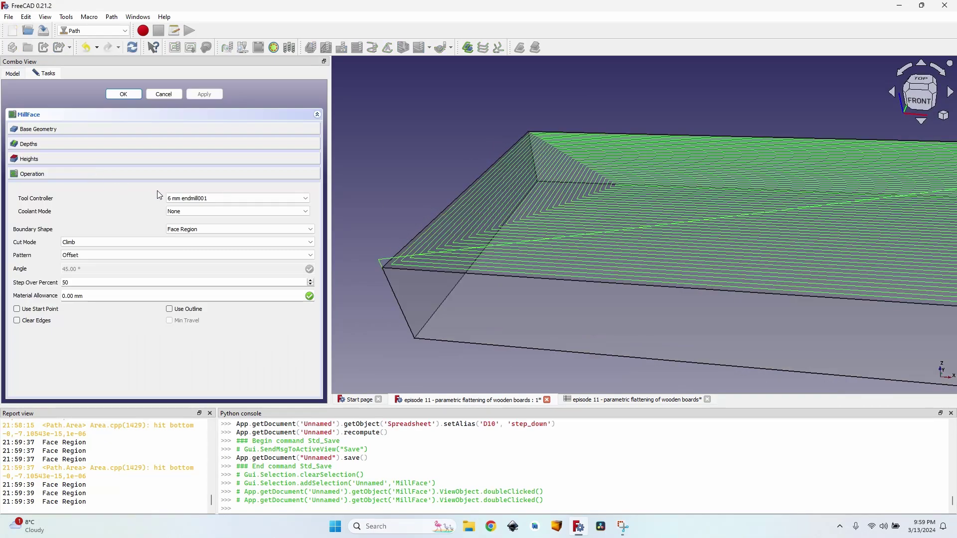
{"action": "left_click", "coordinate": [30, 144]}
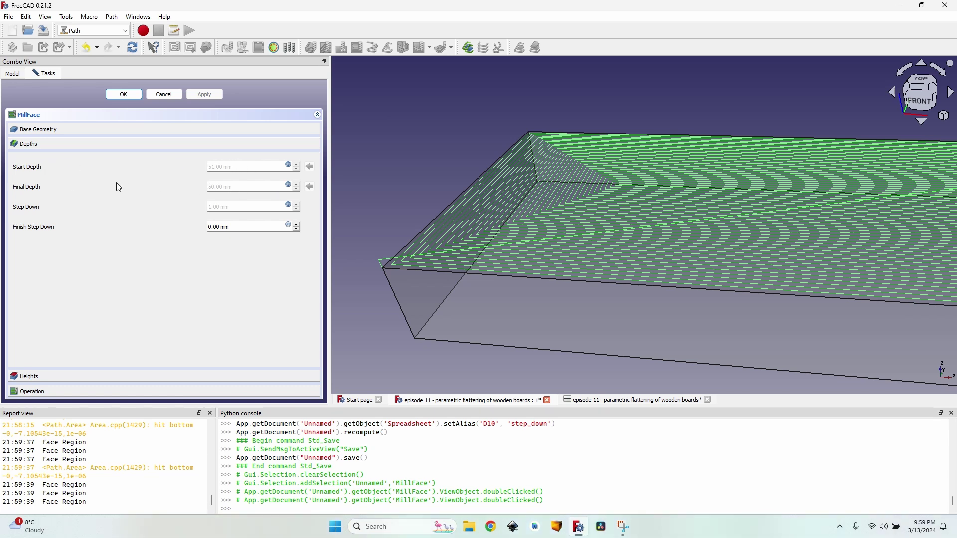
Add the labels Start and End to the spreadsheet in cells C11 and C12.
{"action": "left_click", "coordinate": [640, 403]}
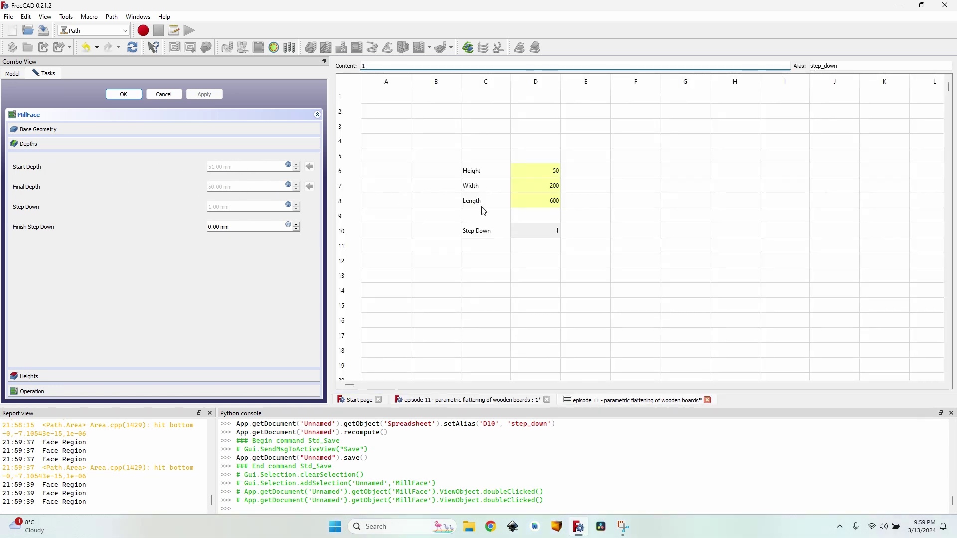
{"action": "left_click", "coordinate": [487, 247]}
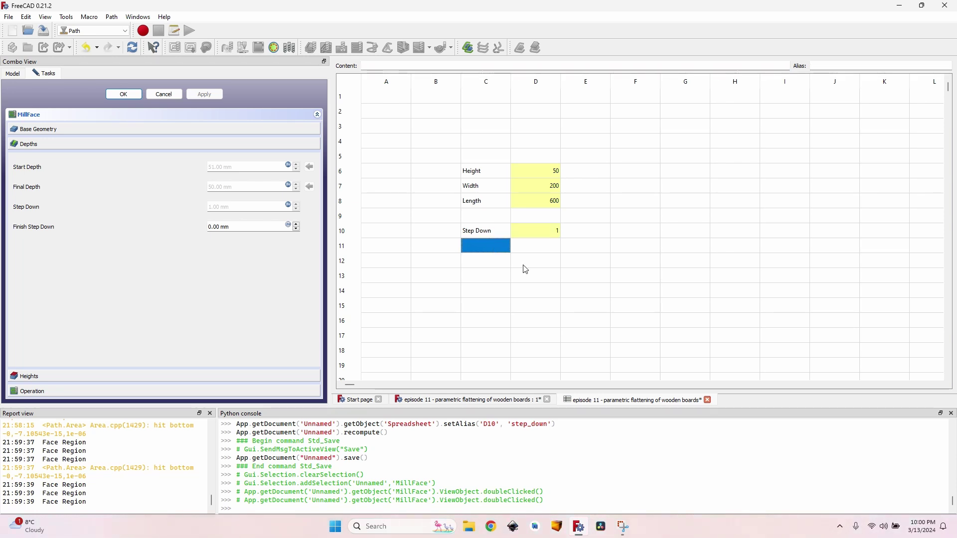
{"action": "type", "text": "Start"}
{"action": "key", "text": "Return"}
{"action": "type", "text": "End"}
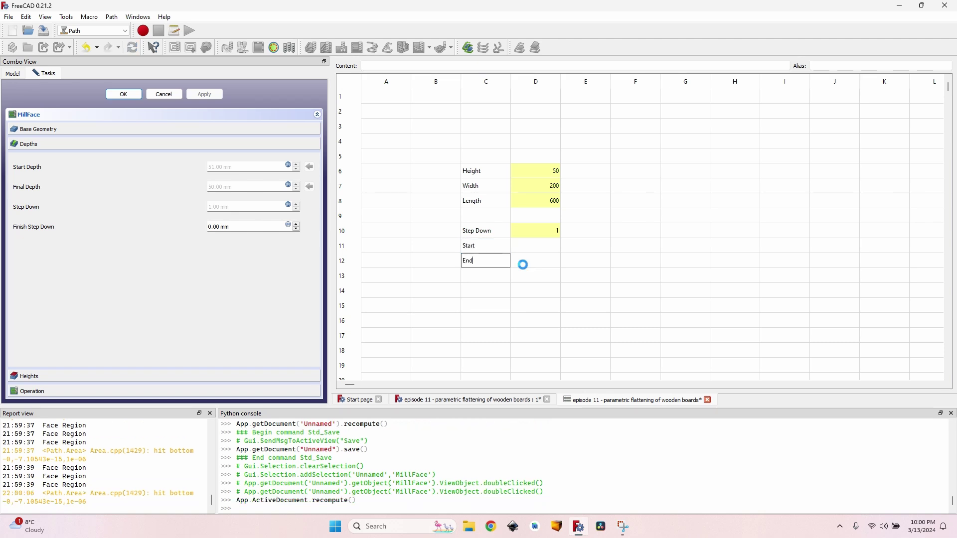
Enter 55 as the Start value in cell D11 and 45 as the End value in cell D12.
{"action": "key", "text": "Tab"}
{"action": "key", "text": "Up"}
{"action": "type", "text": "5"}
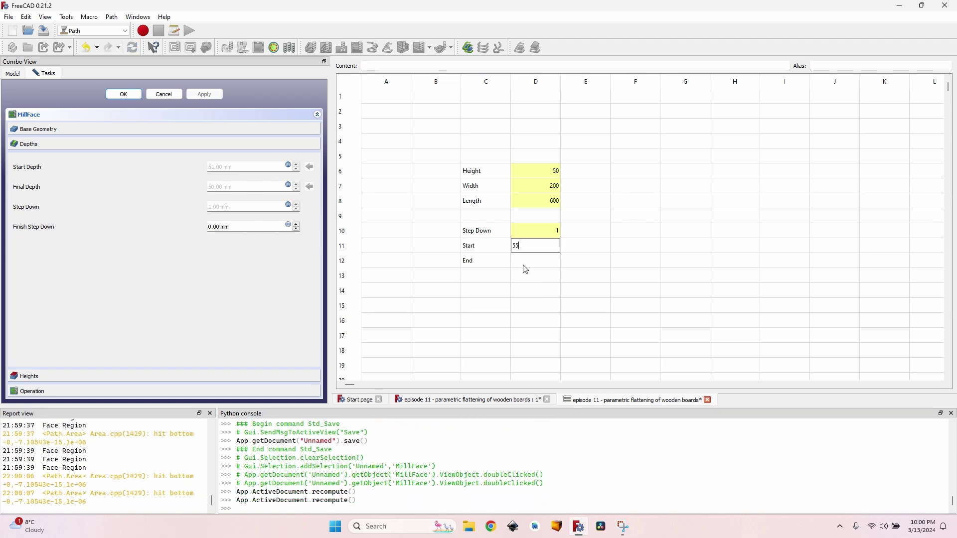
{"action": "type", "text": "5"}
{"action": "key", "text": "Return"}
{"action": "type", "text": "45"}
Assign the alias start_depth to cell D11 and the alias end_depth to cell D12.
{"action": "left_click", "coordinate": [540, 246]}
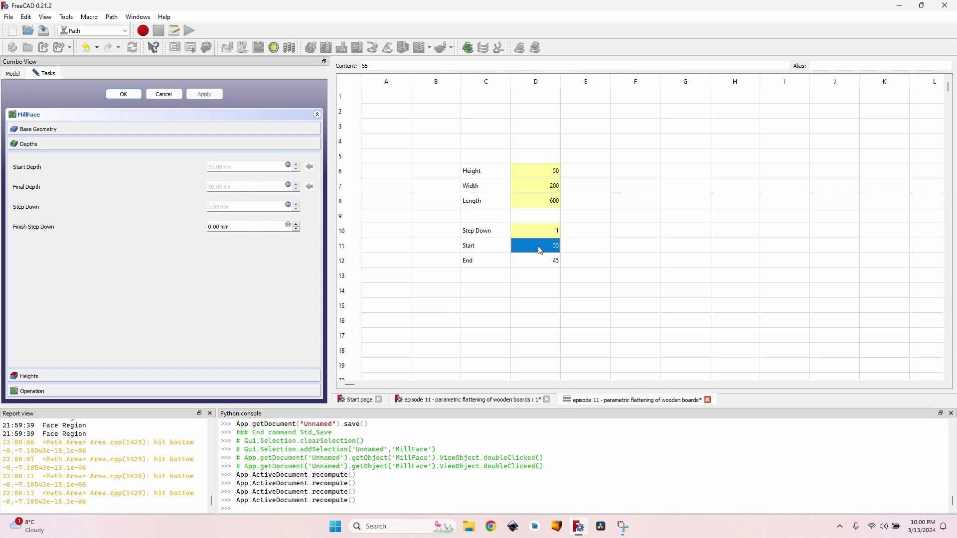
{"action": "left_click", "coordinate": [829, 65]}
{"action": "type", "text": "start"}
{"action": "type", "text": "_depth"}
{"action": "key", "text": "Return"}
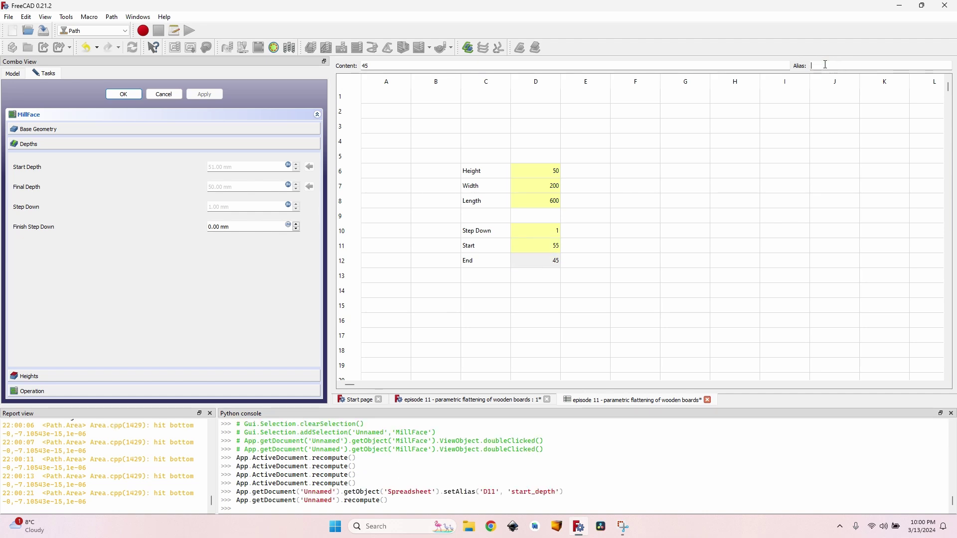
{"action": "type", "text": "end_septh"}
{"action": "key", "text": "Return"}
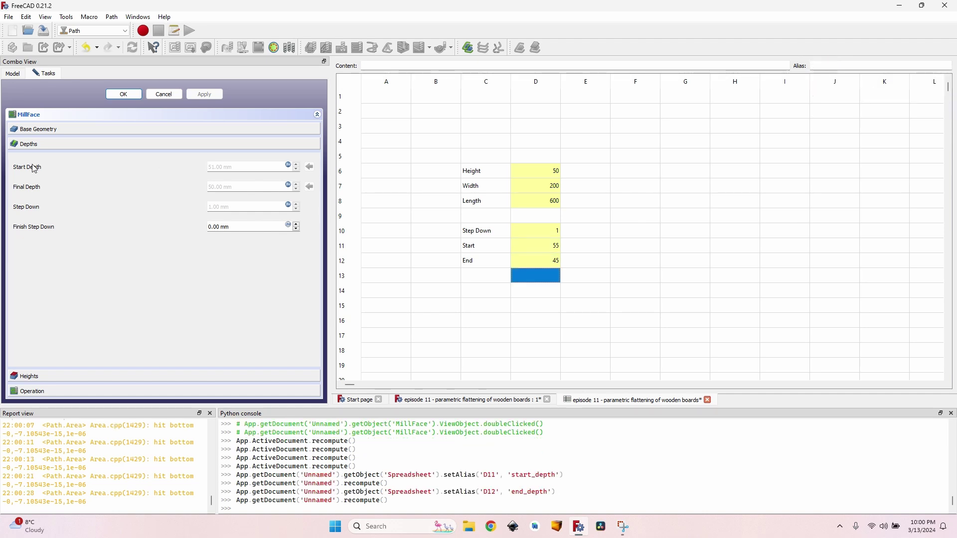
Link the MillFace operation's Start Depth to the expression Spreadsheet.start_depth.
{"action": "left_click", "coordinate": [289, 166]}
{"action": "type", "text": "Spre"}
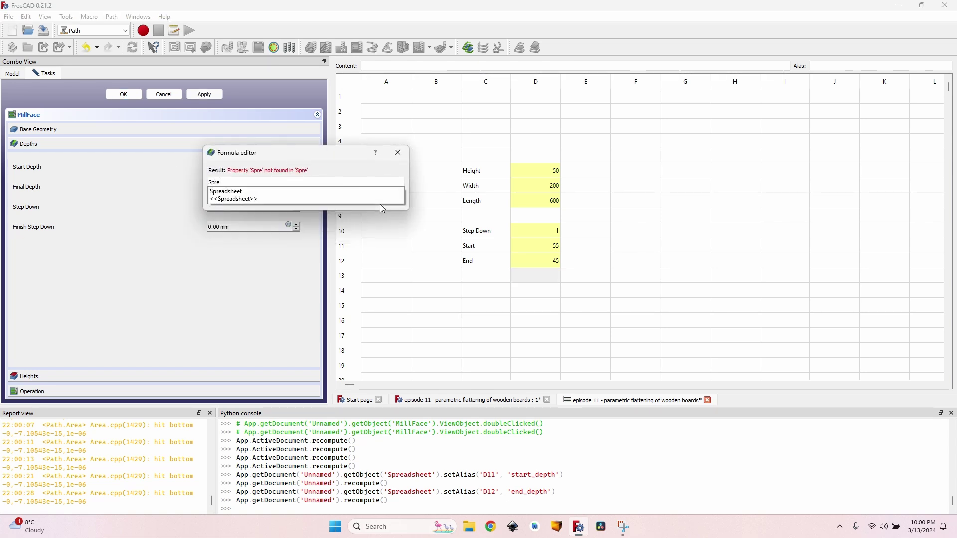
{"action": "key", "text": "Down"}
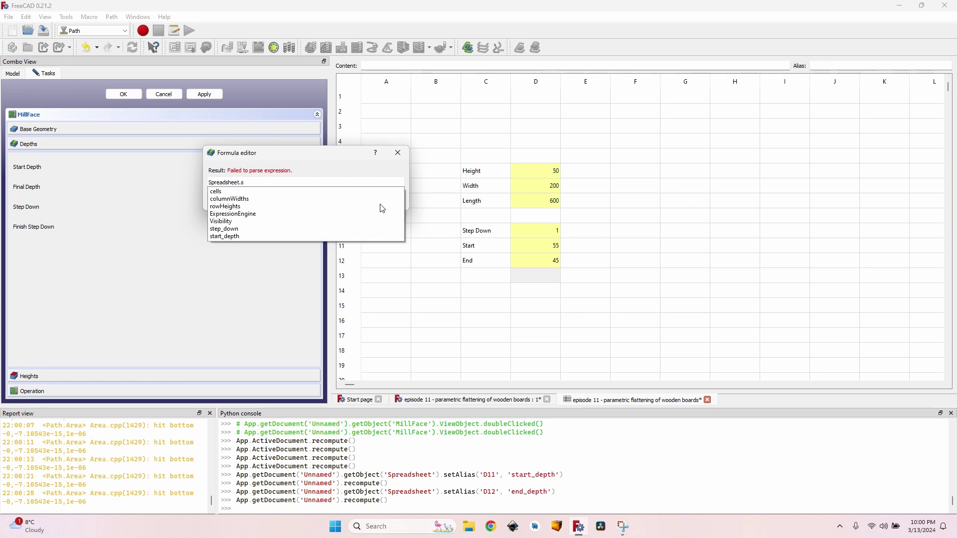
{"action": "type", "text": "sta"}
{"action": "key", "text": "Down"}
{"action": "key", "text": "Return"}
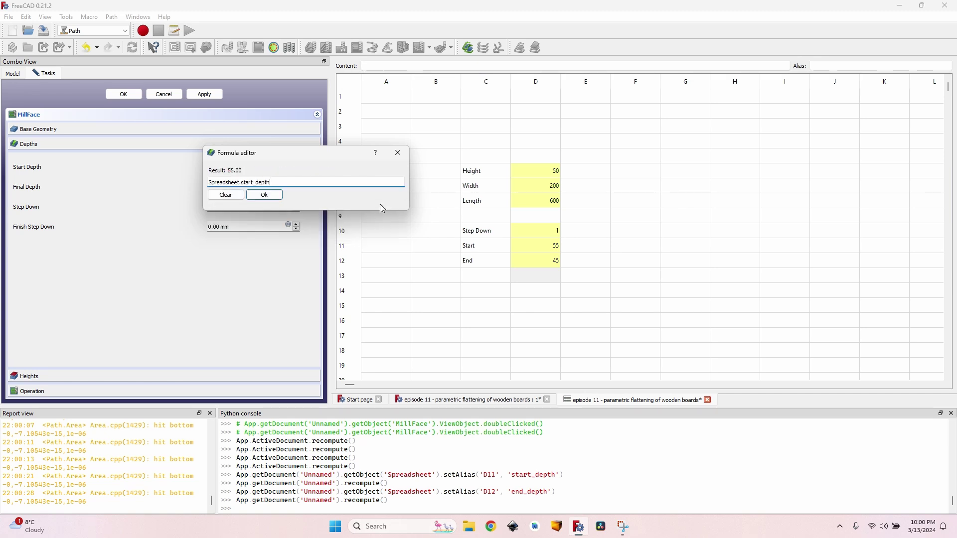
{"action": "key", "text": "Return"}
Link the MillFace operation's Final Depth to the expression Spreadsheet.end_depth.
{"action": "left_click", "coordinate": [288, 185]}
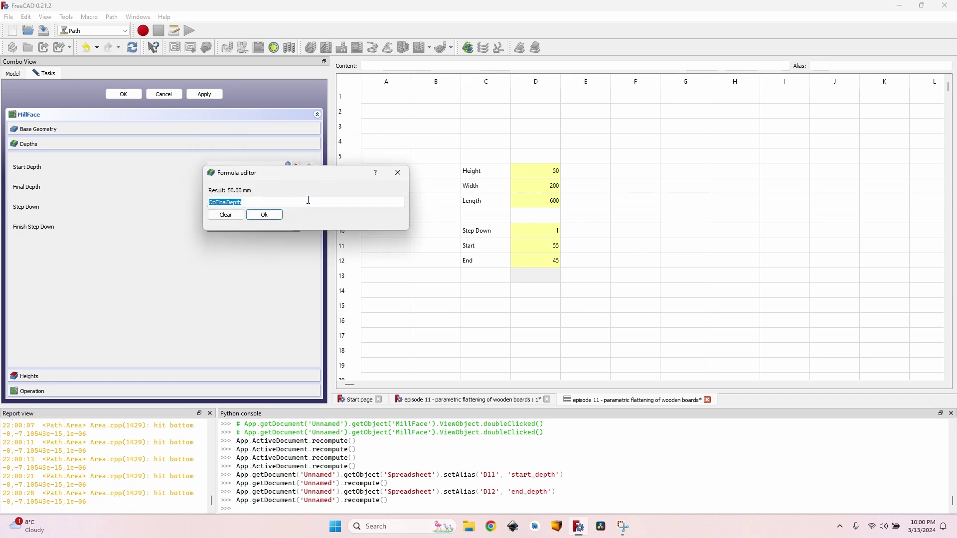
{"action": "type", "text": "Spre"}
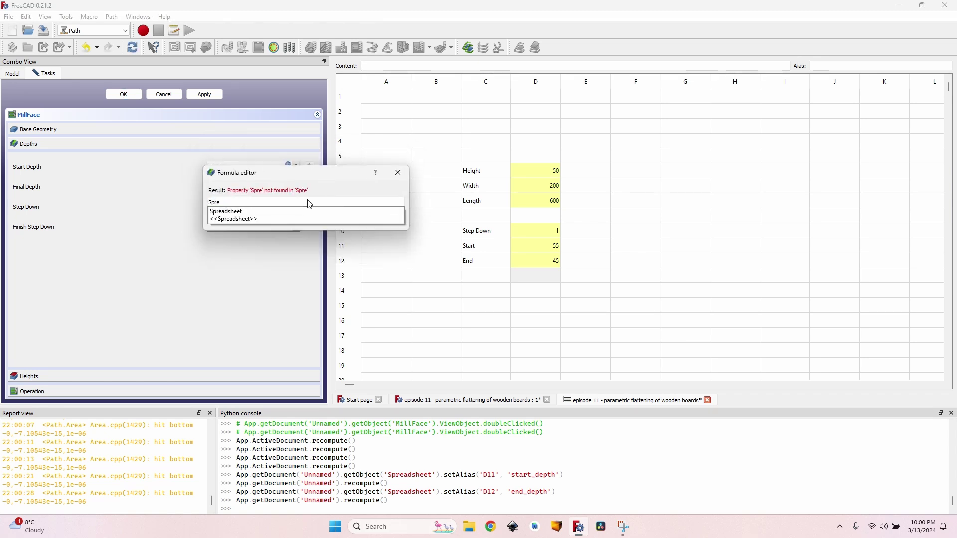
{"action": "key", "text": "Return"}
{"action": "type", "text": ".end"}
{"action": "key", "text": "Down"}
{"action": "key", "text": "Return"}
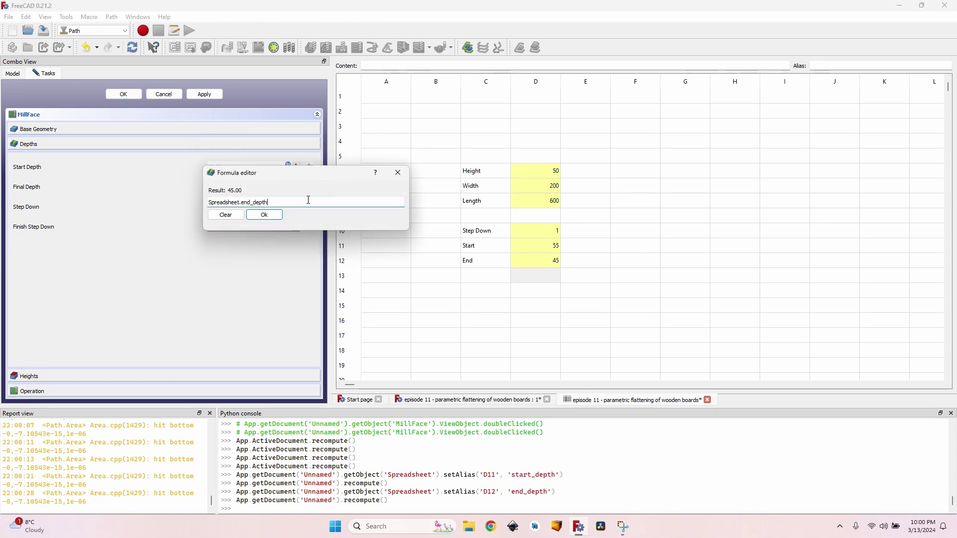
{"action": "key", "text": "Return"}
Return to the 3D model, apply the linked depths and examine the toolpath layers at the board's corner.
{"action": "left_click", "coordinate": [450, 401]}
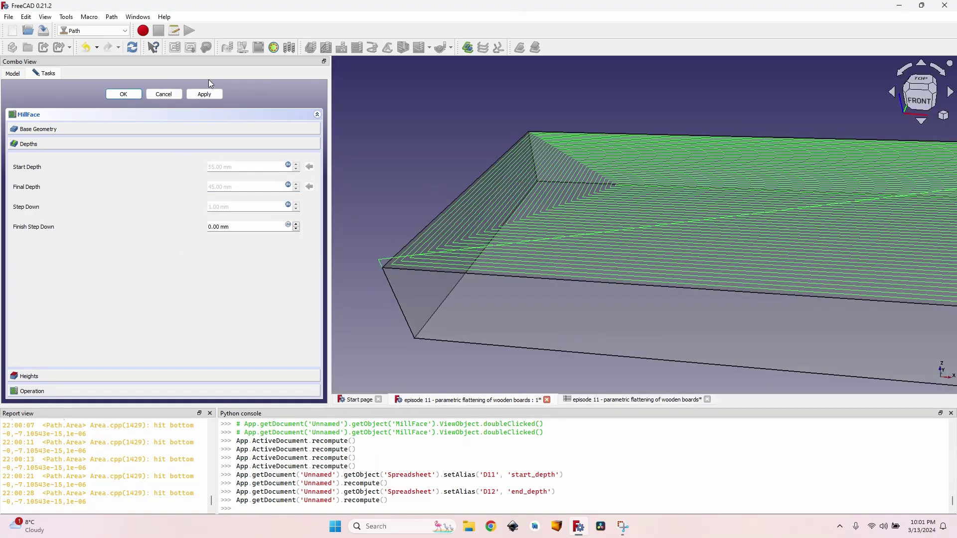
{"action": "left_click", "coordinate": [205, 93]}
{"action": "middle_click_drag", "start_coordinate": [421, 195], "coordinate": [338, 209]}
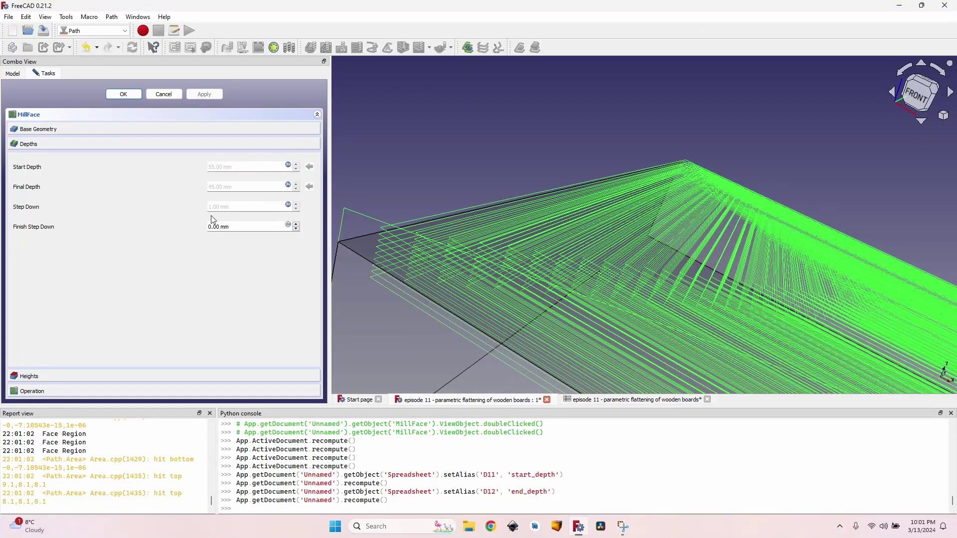
{"action": "scroll", "coordinate": [428, 242], "scroll_direction": "down", "scroll_amount": 3}
{"action": "middle_click_drag", "start_coordinate": [428, 244], "coordinate": [474, 272]}
{"action": "scroll", "coordinate": [423, 246], "scroll_direction": "up", "scroll_amount": 3}
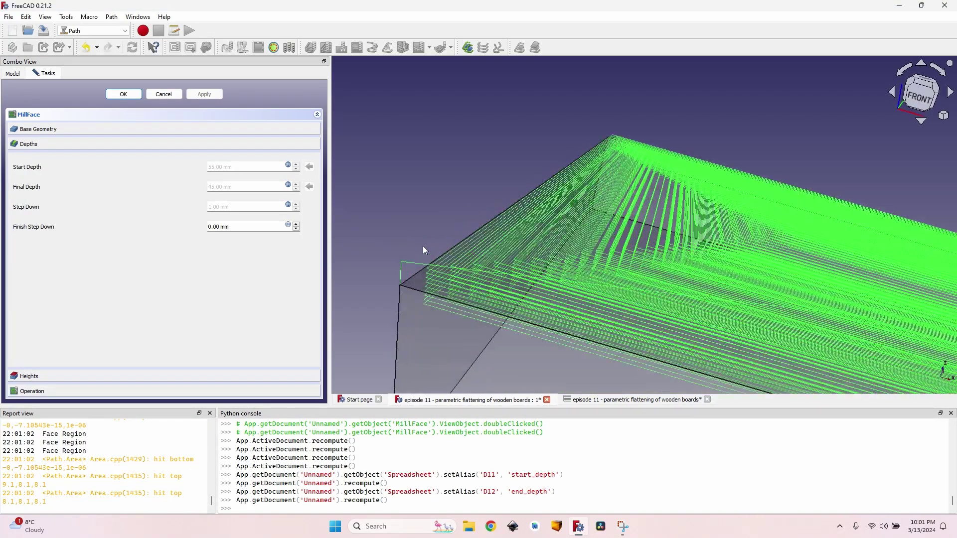
Set the Step Down value in spreadsheet cell D10 to 3 and examine the MillFace toolpath in the 3D model.
{"action": "left_click", "coordinate": [632, 401]}
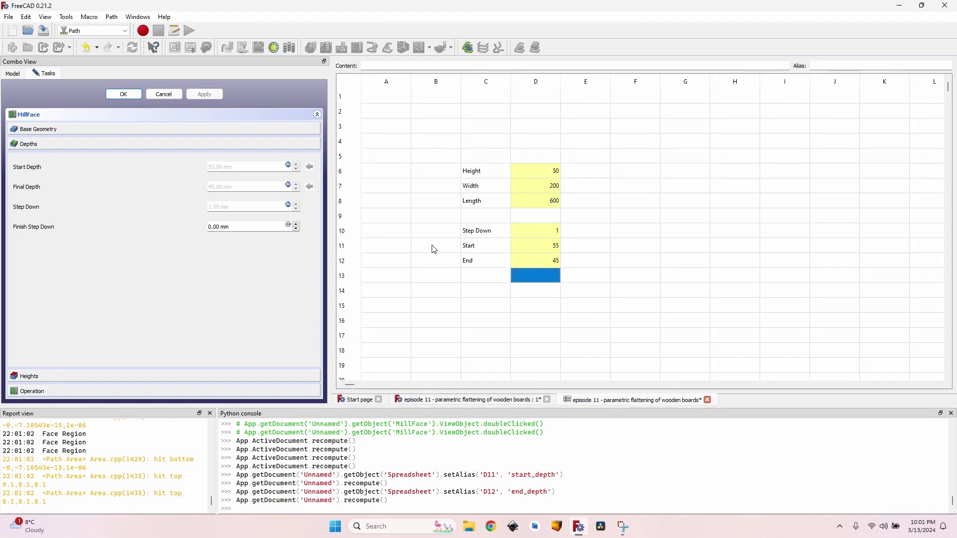
{"action": "left_click", "coordinate": [545, 237]}
{"action": "type", "text": "3"}
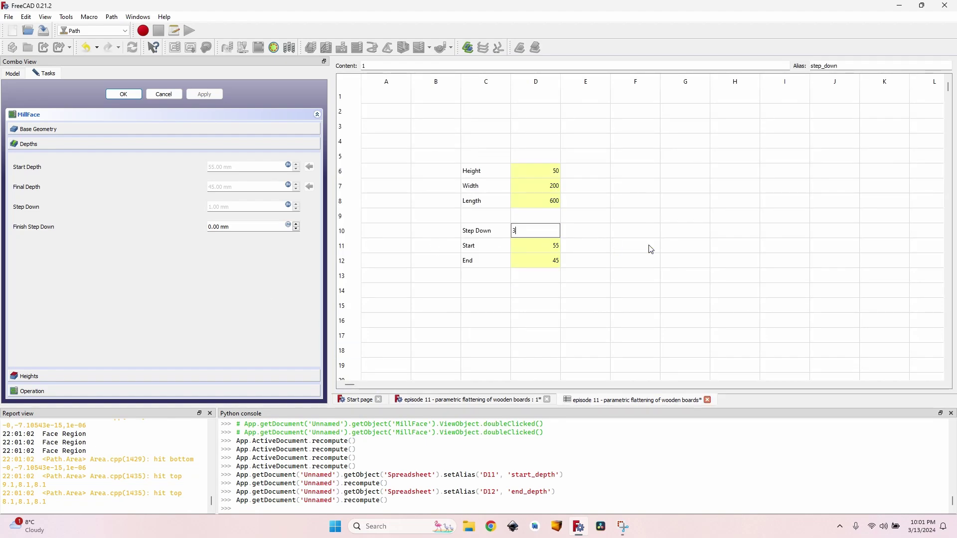
{"action": "key", "text": "Return"}
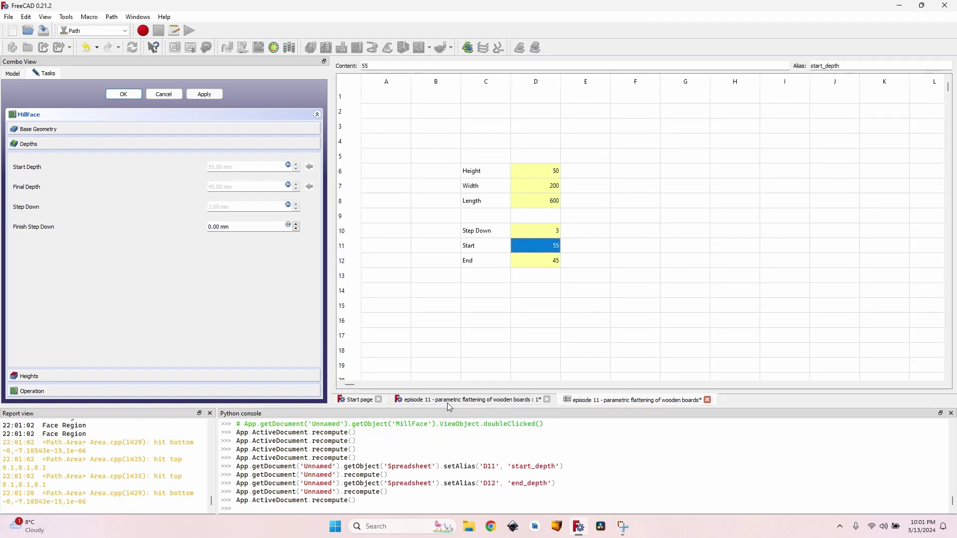
{"action": "left_click", "coordinate": [448, 401]}
{"action": "middle_click_drag", "start_coordinate": [418, 262], "coordinate": [477, 367]}
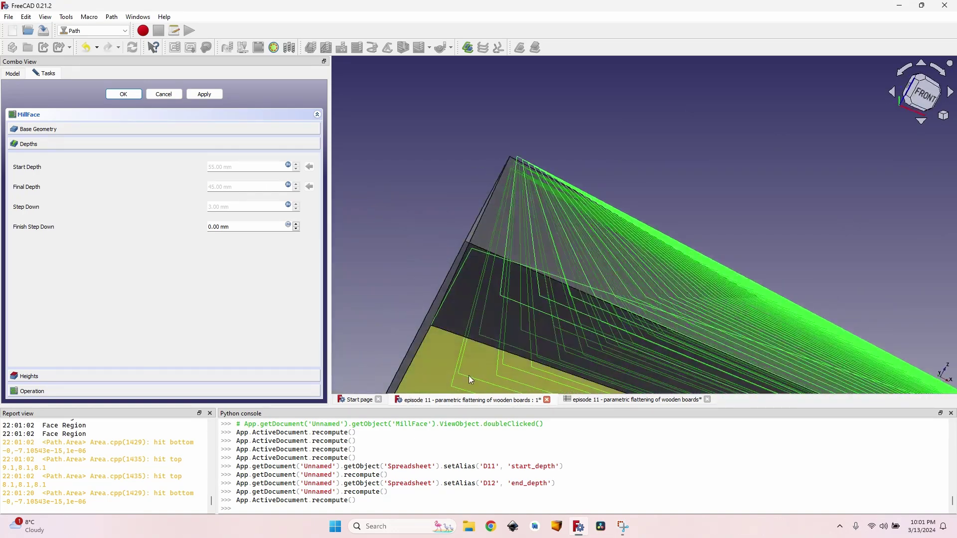
{"action": "middle_click_drag", "start_coordinate": [484, 298], "coordinate": [531, 226]}
{"action": "scroll", "coordinate": [531, 226], "scroll_direction": "up", "scroll_amount": 4}
{"action": "scroll", "coordinate": [538, 226], "scroll_direction": "down", "scroll_amount": 3}
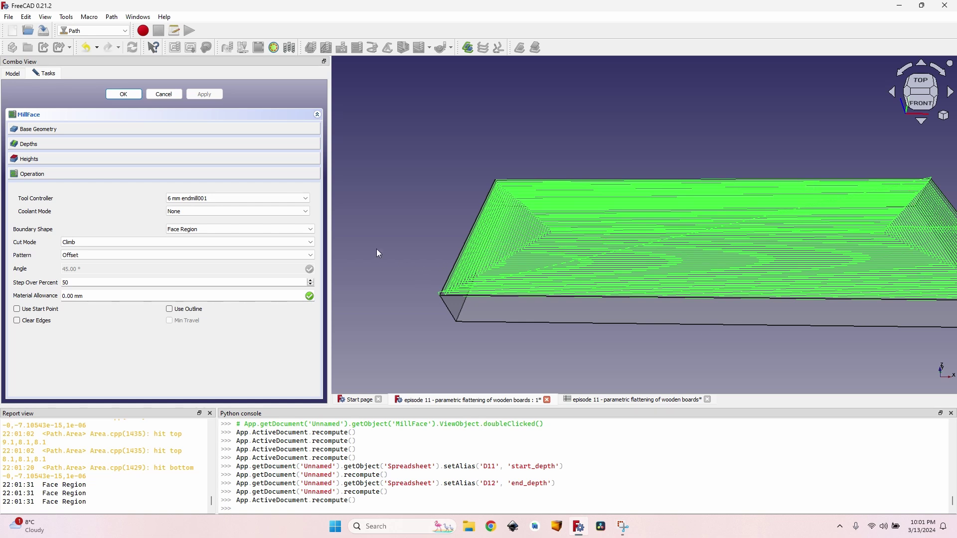
Change the MillFace operation's cutting pattern to Line and view the toolpath on the board.
{"action": "left_click", "coordinate": [92, 258]}
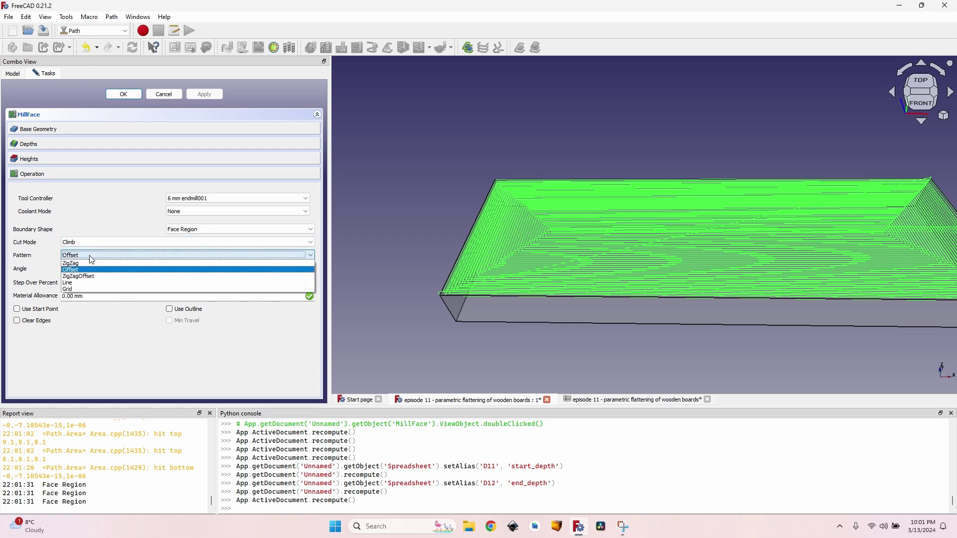
{"action": "left_click", "coordinate": [96, 283]}
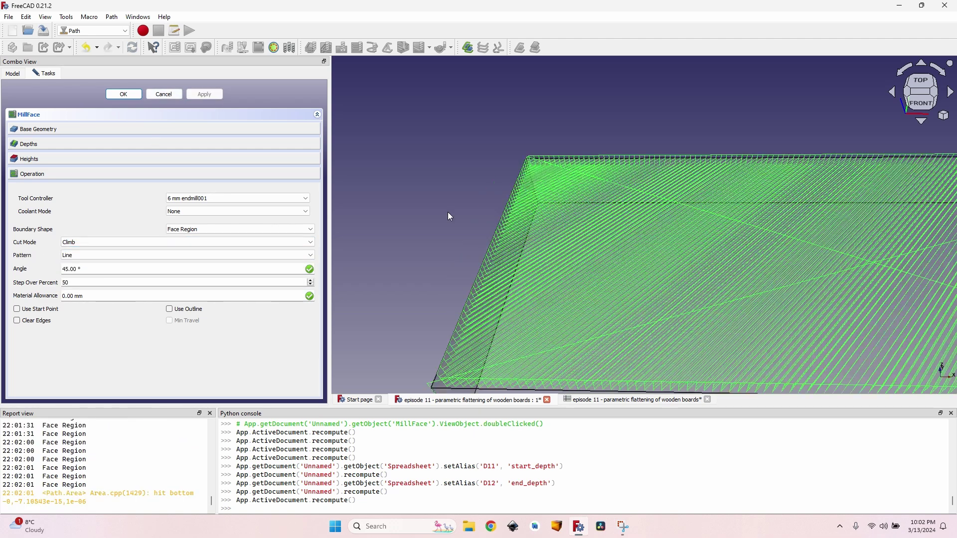
{"action": "middle_click_drag", "start_coordinate": [683, 203], "coordinate": [522, 140]}
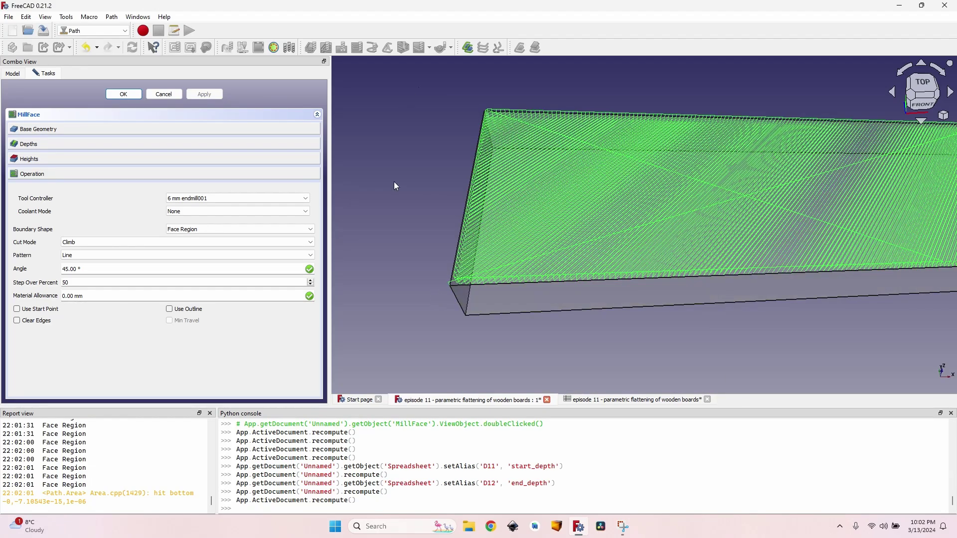
Set the line pattern's angle to 0° and view the toolpath on the board.
{"action": "left_click_drag", "start_coordinate": [67, 268], "coordinate": [60, 269]}
{"action": "key", "text": "BackSpace"}
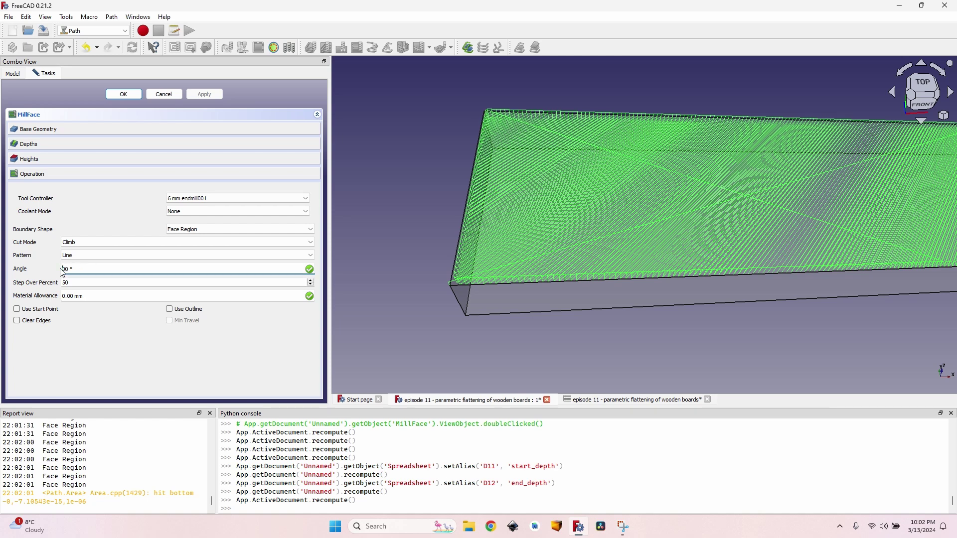
{"action": "key", "text": "Return"}
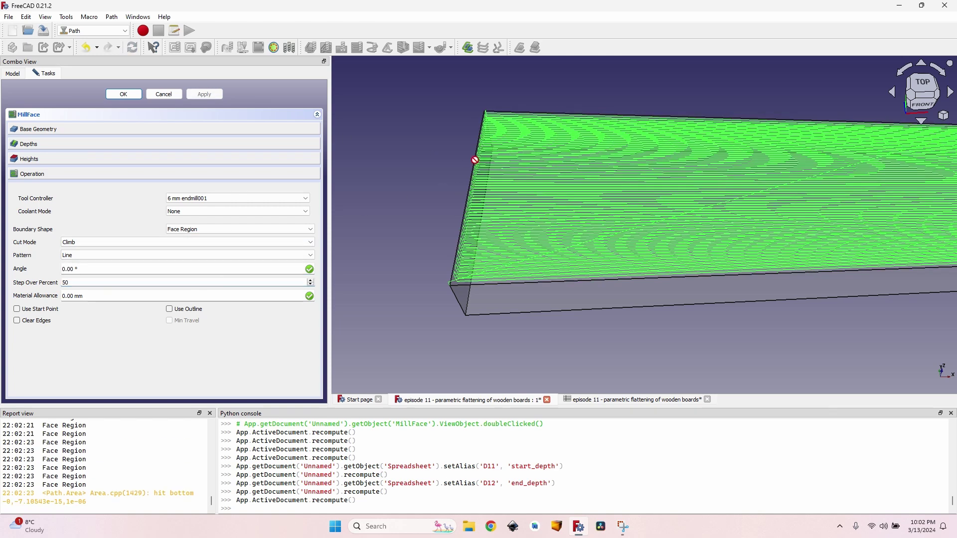
{"action": "middle_click_drag", "start_coordinate": [448, 181], "coordinate": [452, 216]}
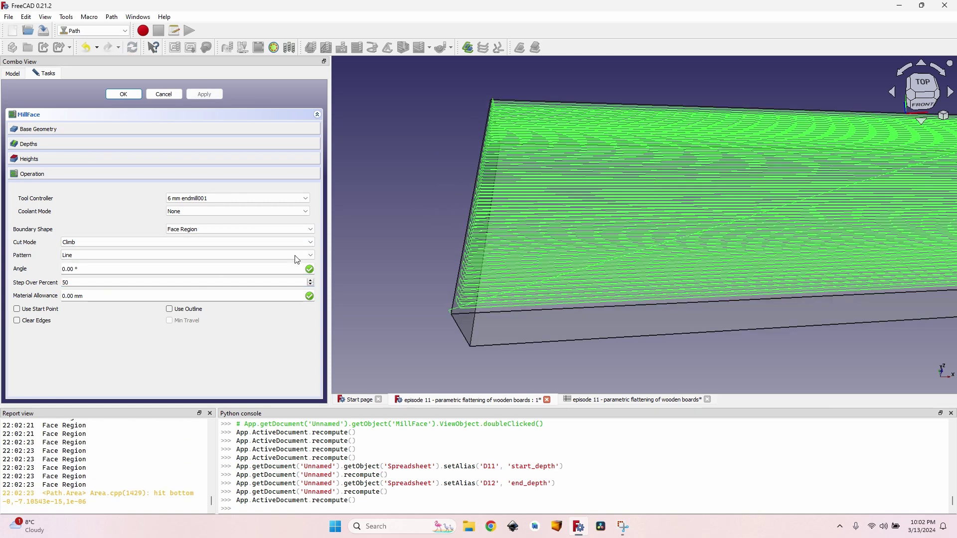
Set the line pattern's angle to 90° and apply the change to the MillFace operation.
{"action": "type", "text": "9"}
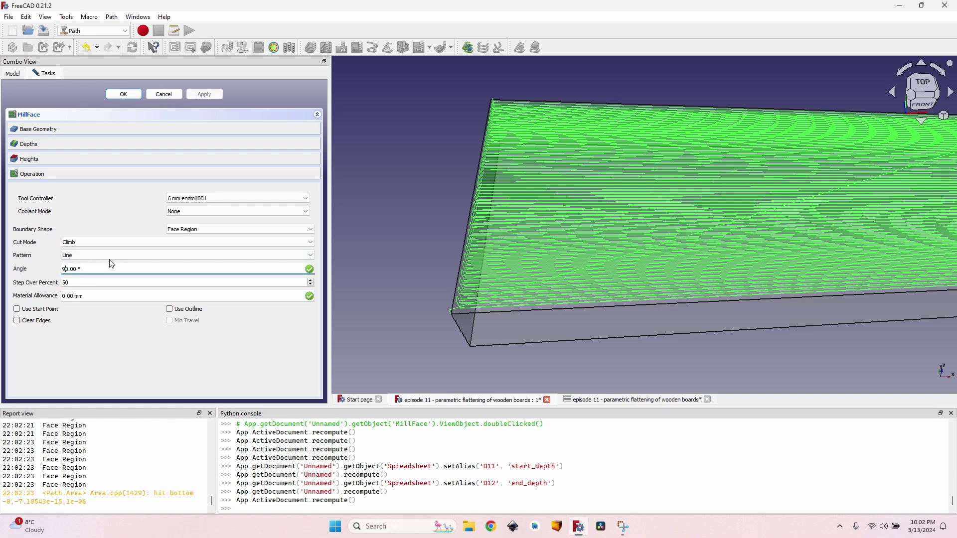
{"action": "left_click", "coordinate": [211, 93]}
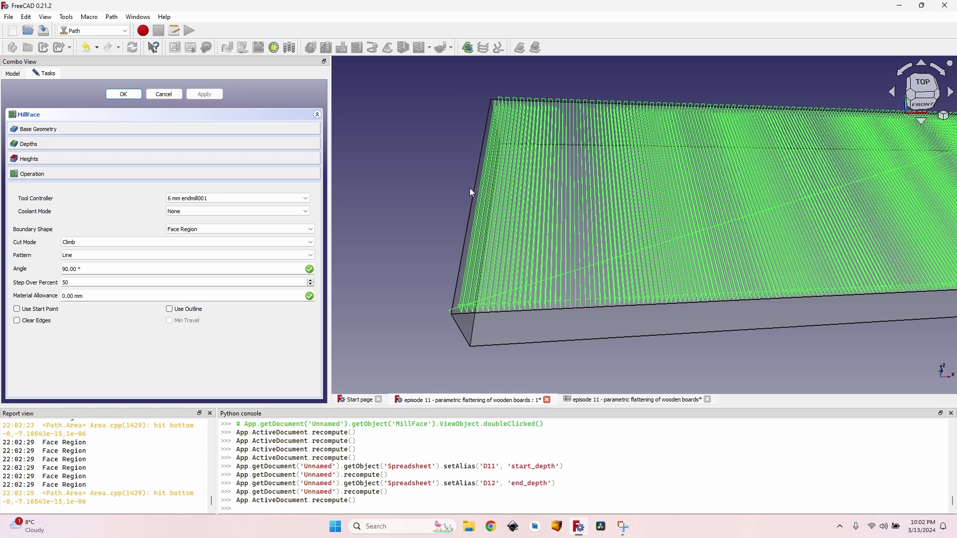
Try to enter an expression for the line pattern's angle.
{"action": "left_click", "coordinate": [311, 269]}
{"action": "key", "text": "Left"}
{"action": "key", "text": "Left"}
{"action": "key", "text": "Left"}
{"action": "key", "text": "Left"}
{"action": "type", "text": "="}
{"action": "key", "text": "BackSpace"}
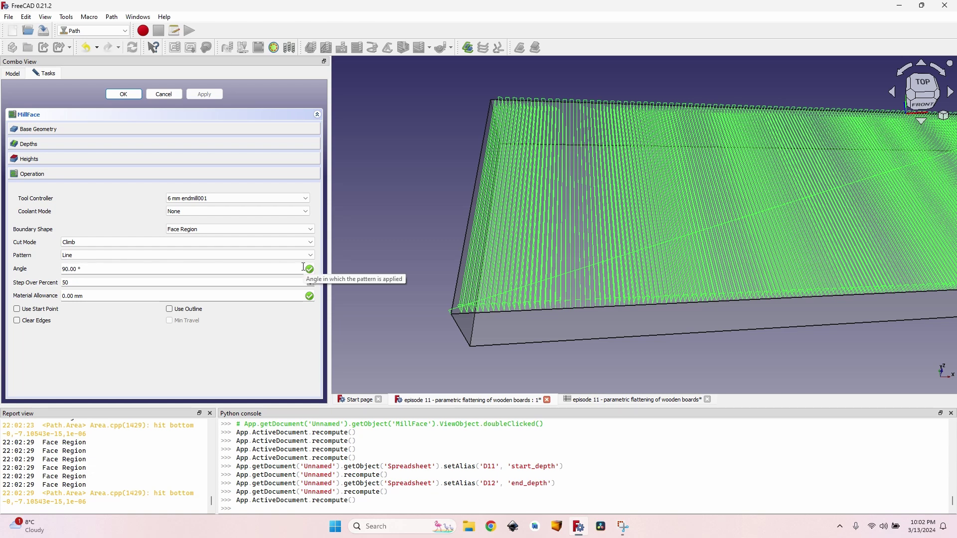
Accept the MillFace operation's settings and find its Zig Zag Angle among the object's properties.
{"action": "left_click", "coordinate": [124, 94]}
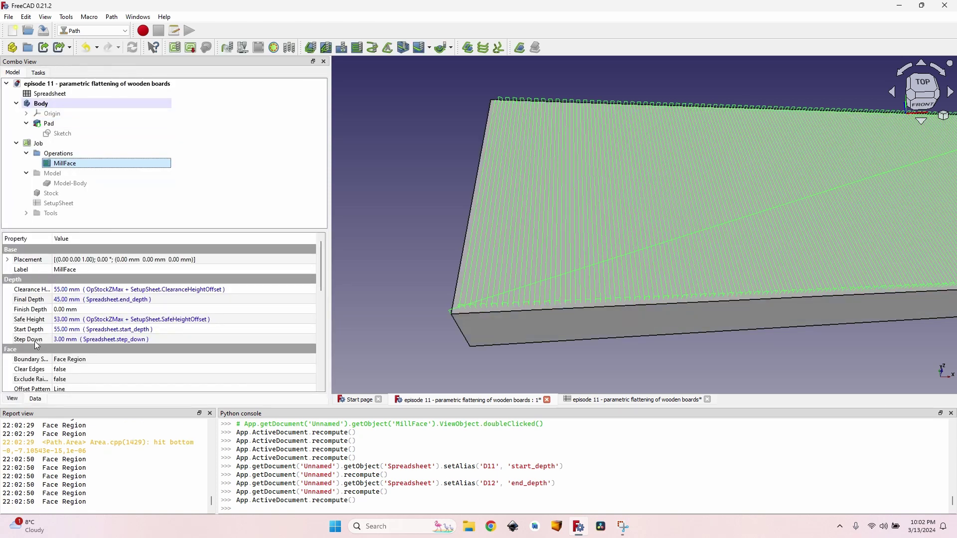
{"action": "scroll", "coordinate": [36, 345], "scroll_direction": "down", "scroll_amount": 10}
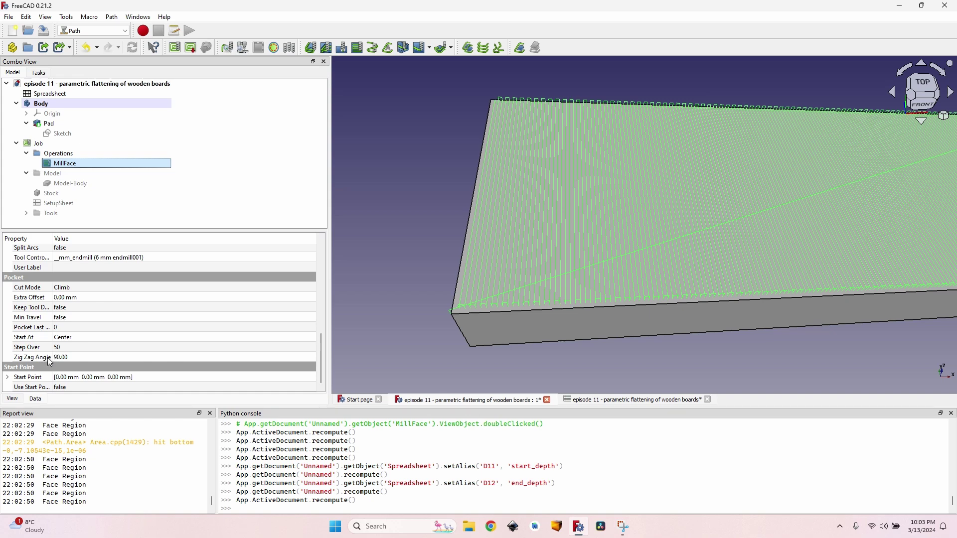
Label cell C13 of the spreadsheet "Direction", below the End row.
{"action": "left_click", "coordinate": [82, 357]}
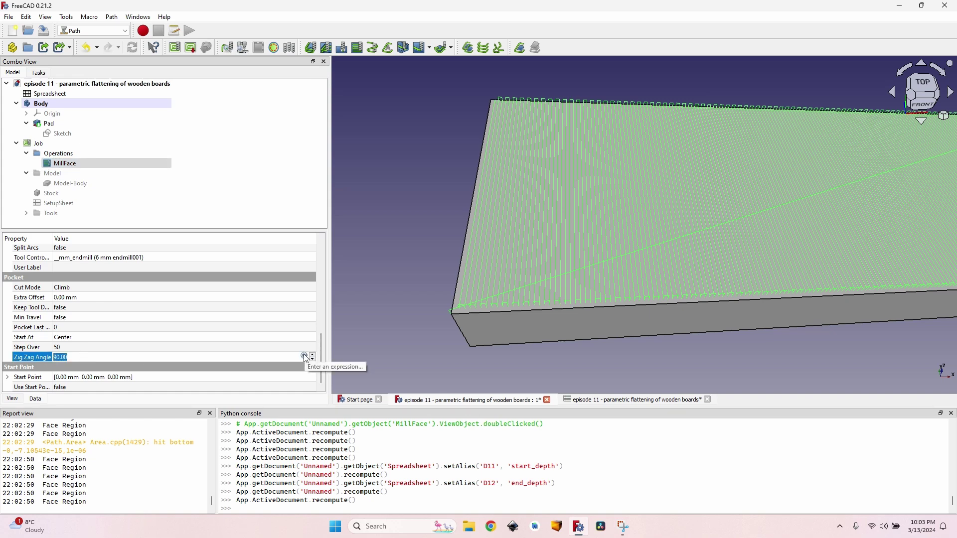
{"action": "left_click", "coordinate": [661, 400]}
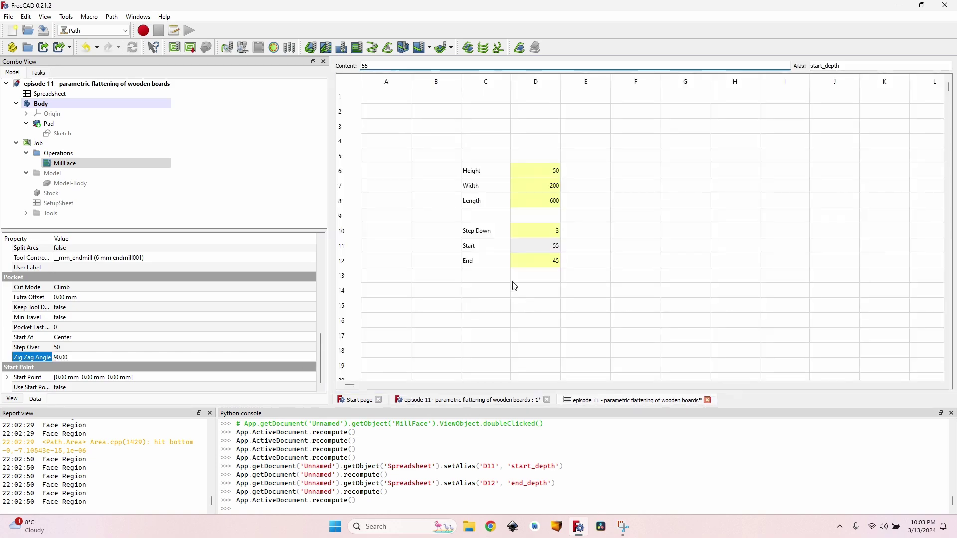
{"action": "left_click", "coordinate": [482, 279]}
{"action": "type", "text": "Dire"}
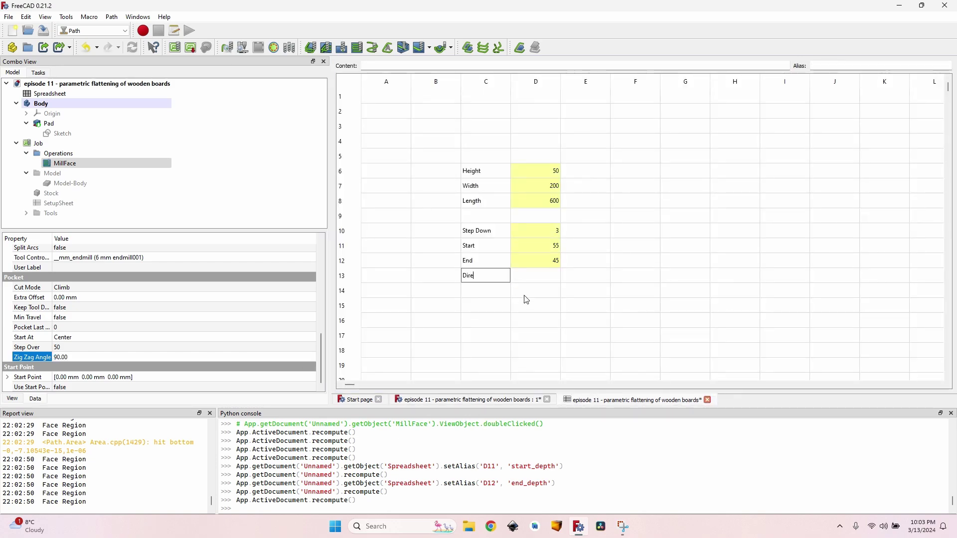
{"action": "type", "text": "ction"}
{"action": "key", "text": "Return"}
Add the notes "(90 deg - along y)" and "(0 deg - along x)" in cells C14 and C15 under the Direction label.
{"action": "type", "text": "(90 deg - along y)"}
{"action": "key", "text": "Return"}
{"action": "type", "text": "(0 deg - along x)"}
{"action": "key", "text": "Return"}
Enter 0 deg as the Direction value in cell D13.
{"action": "left_click", "coordinate": [531, 275]}
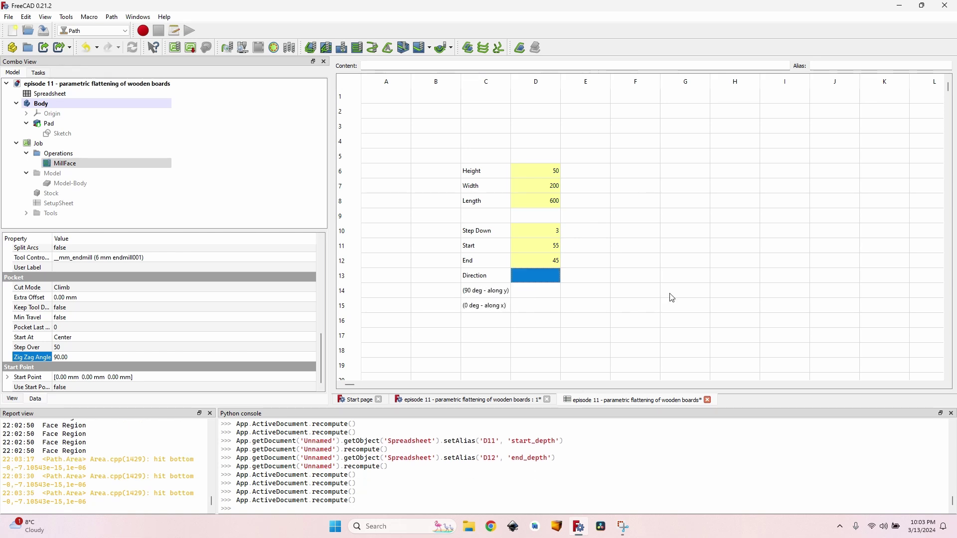
{"action": "type", "text": "0"}
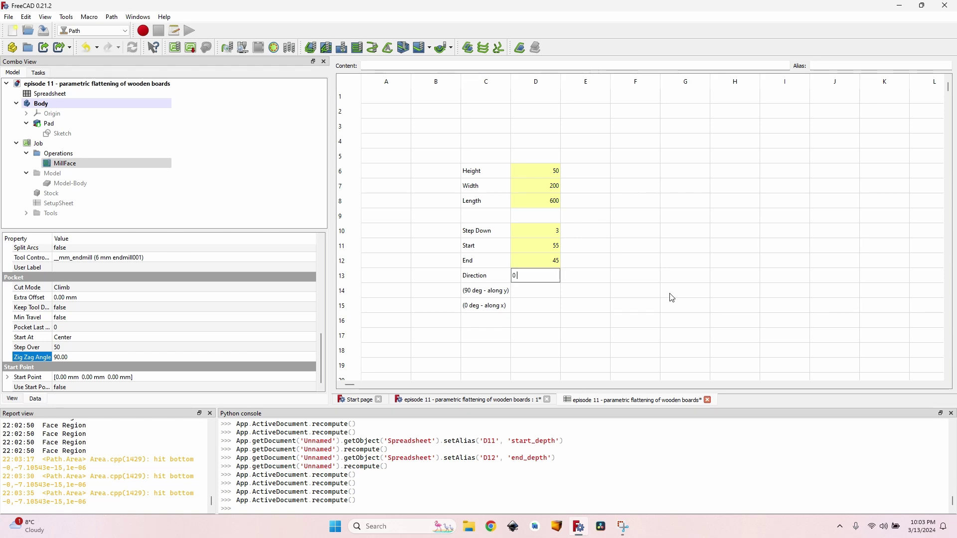
{"action": "type", "text": " deg"}
{"action": "key", "text": "Return"}
Set the Direction value in D13 to a unitless 0 and give the cell the alias "direction".
{"action": "left_click", "coordinate": [555, 279]}
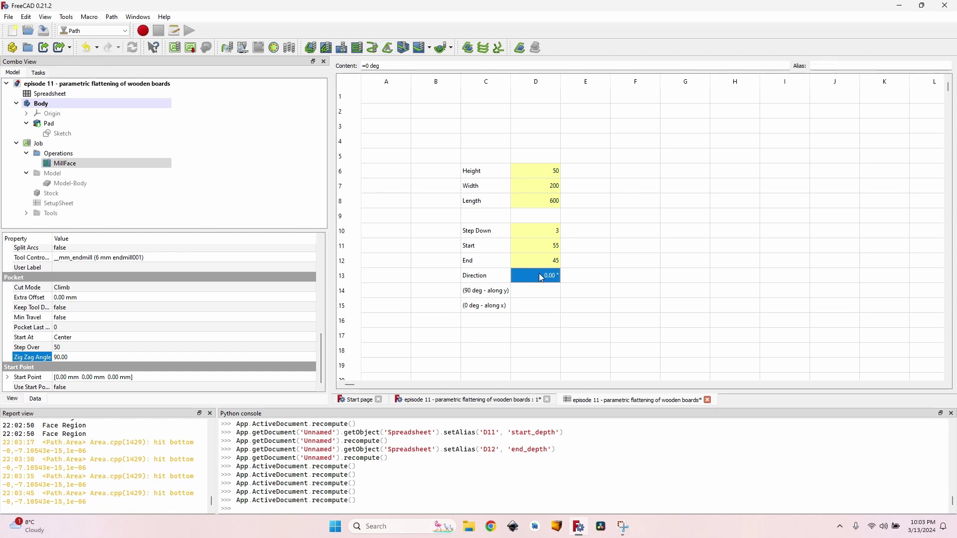
{"action": "type", "text": "0"}
{"action": "key", "text": "Return"}
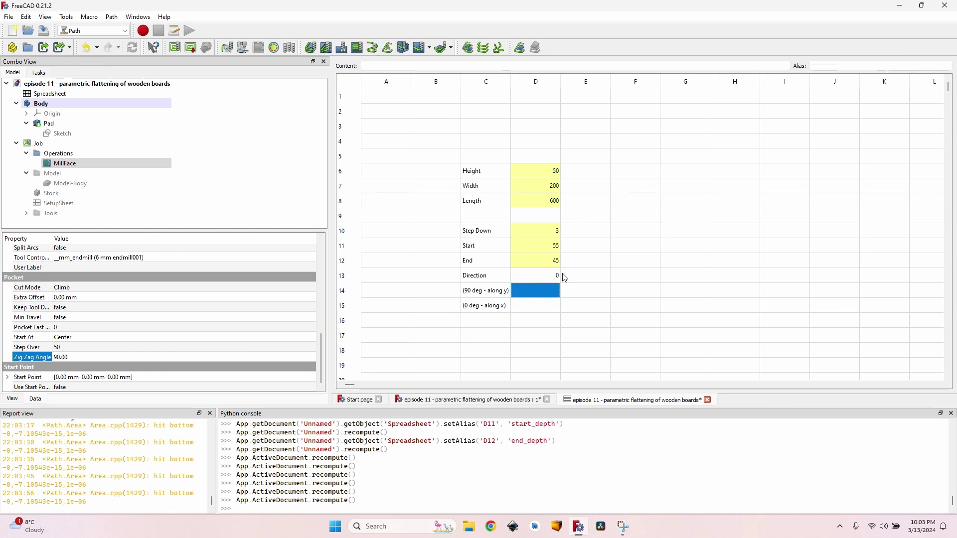
{"action": "left_click", "coordinate": [547, 277]}
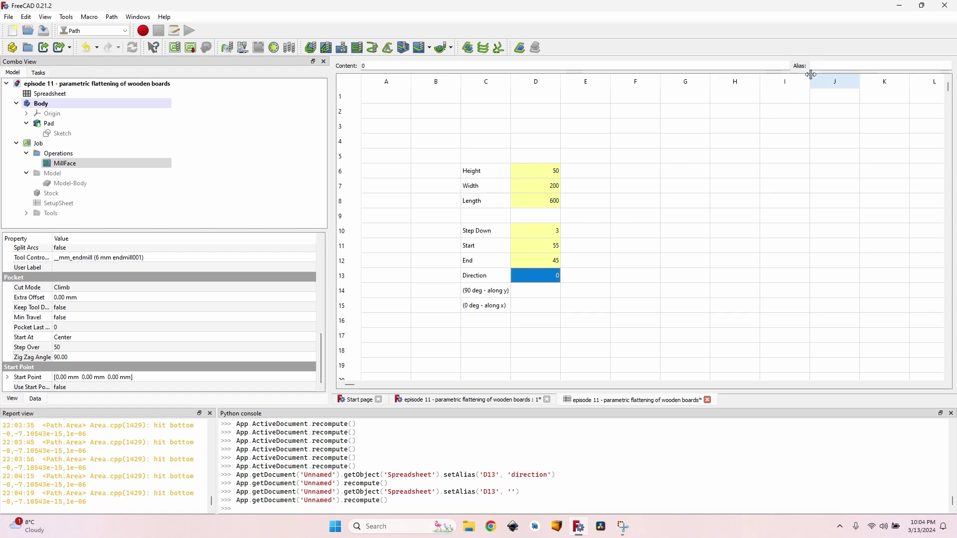
{"action": "left_click", "coordinate": [827, 66]}
{"action": "type", "text": "directio"}
{"action": "type", "text": "n"}
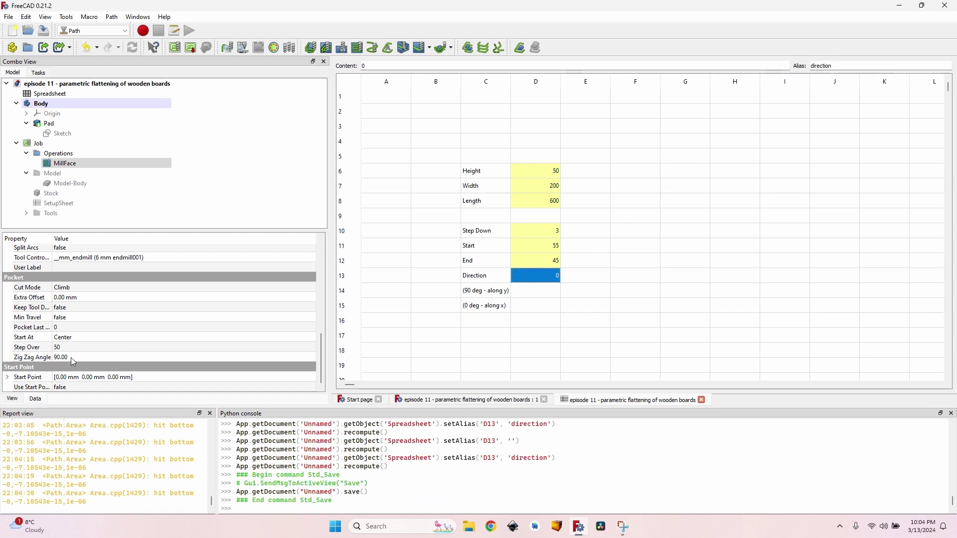
Link the MillFace operation's Zig Zag Angle to the expression Spreadsheet.direction.
{"action": "left_click", "coordinate": [71, 358]}
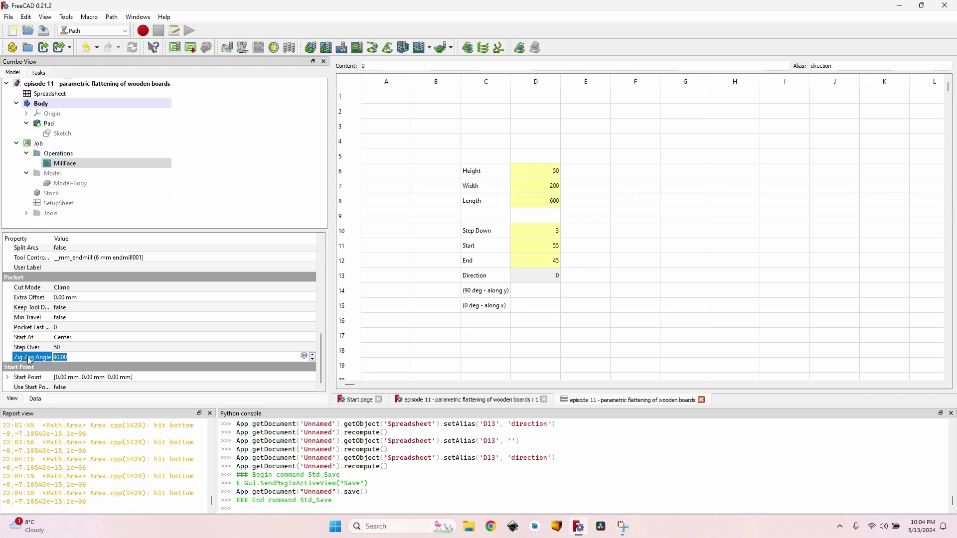
{"action": "left_click", "coordinate": [305, 357]}
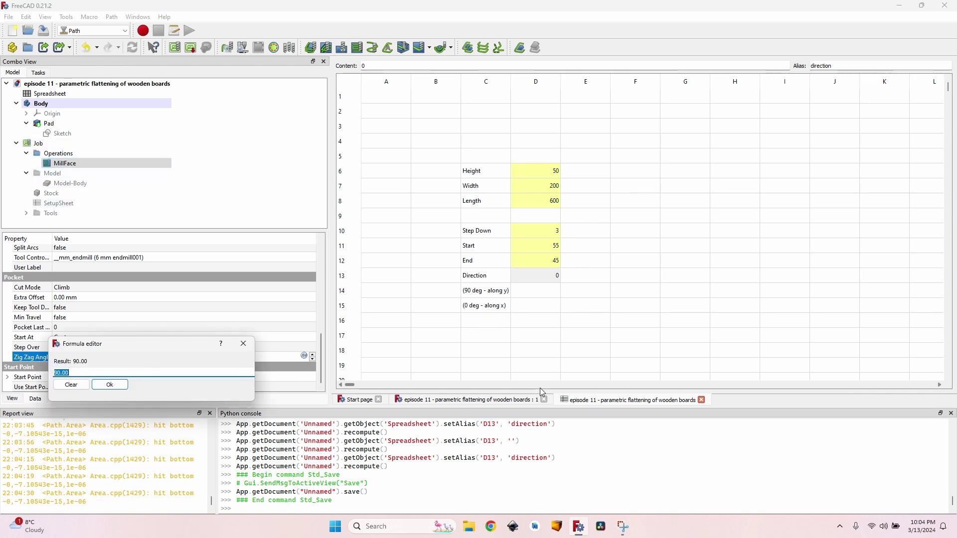
{"action": "type", "text": "Spreadsheet."}
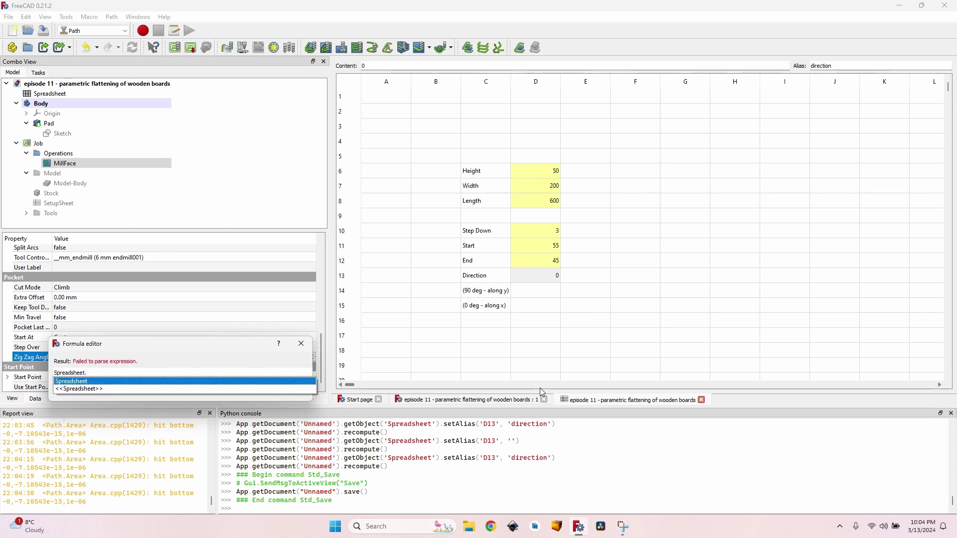
{"action": "type", "text": "direction"}
{"action": "key", "text": "Return"}
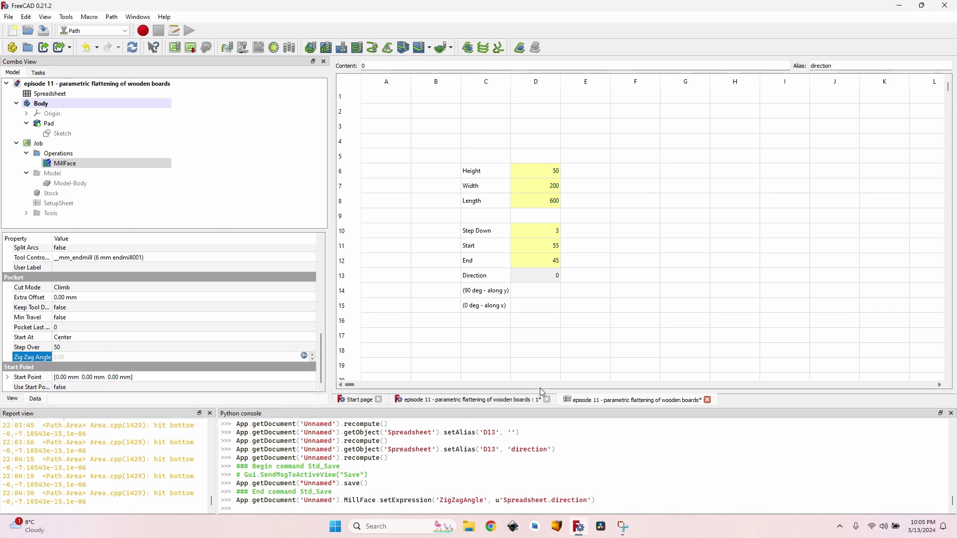
Set the Direction value in the spreadsheet to 90.
{"action": "left_click", "coordinate": [488, 401]}
{"action": "left_click", "coordinate": [612, 401]}
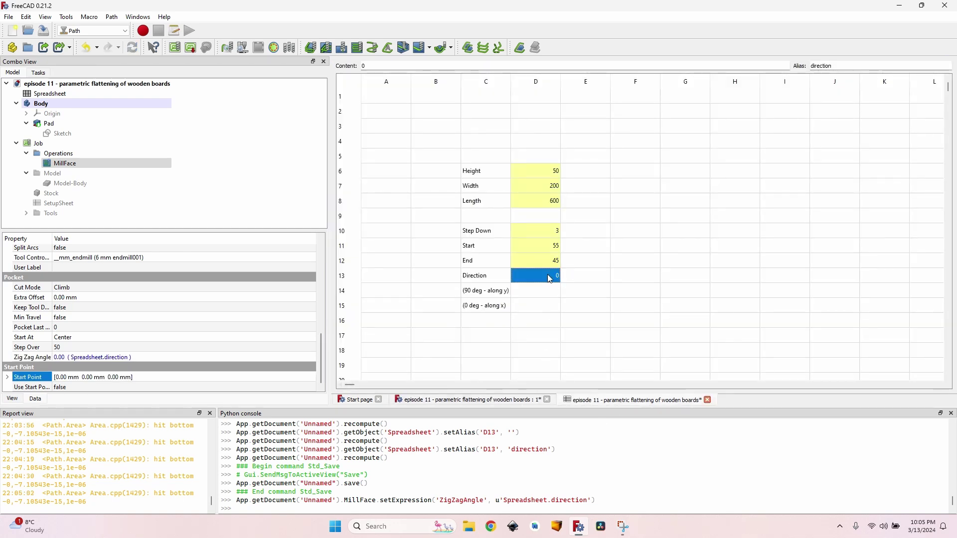
{"action": "type", "text": "90"}
{"action": "key", "text": "Return"}
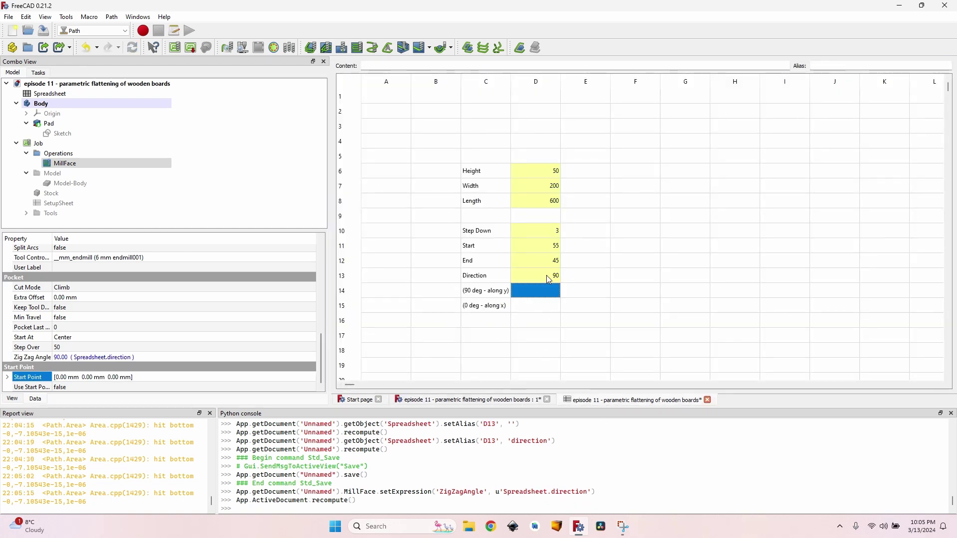
Examine the face milling toolpath on the board and the list of tools in the job's settings.
{"action": "left_click", "coordinate": [468, 401]}
{"action": "scroll", "coordinate": [489, 214], "scroll_direction": "down", "scroll_amount": 5}
{"action": "middle_click_drag", "start_coordinate": [682, 200], "coordinate": [597, 175]}
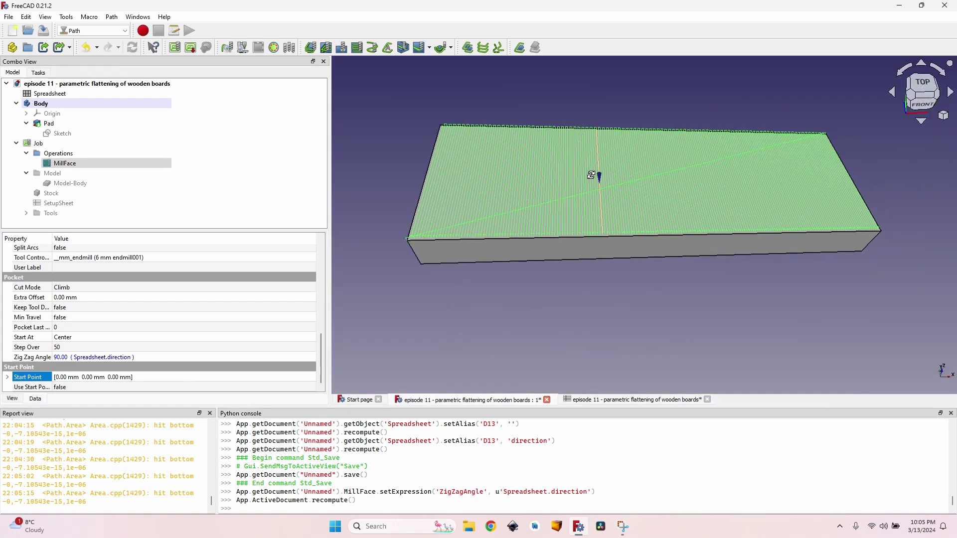
{"action": "scroll", "coordinate": [596, 174], "scroll_direction": "up", "scroll_amount": 1}
{"action": "middle_click_drag", "start_coordinate": [515, 172], "coordinate": [590, 136]}
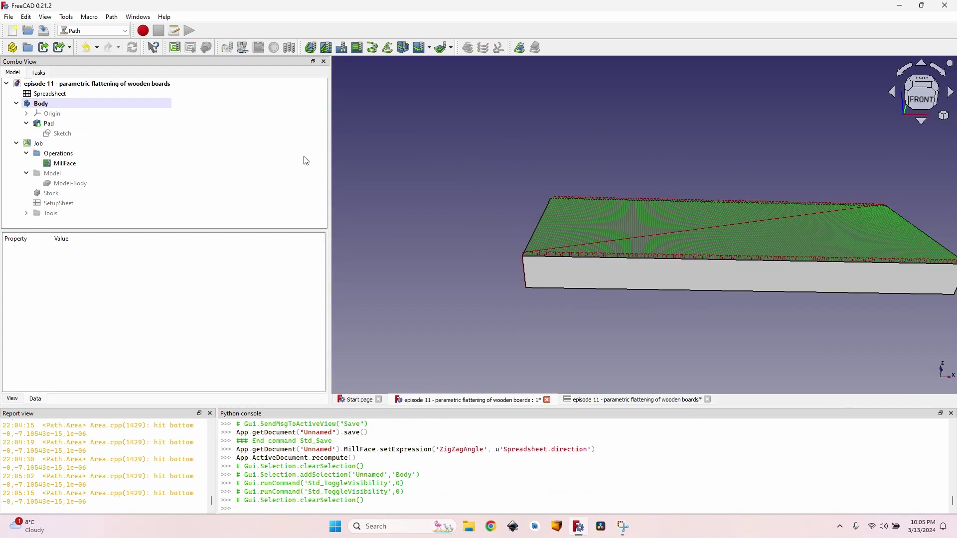
{"action": "double_click", "coordinate": [75, 144]}
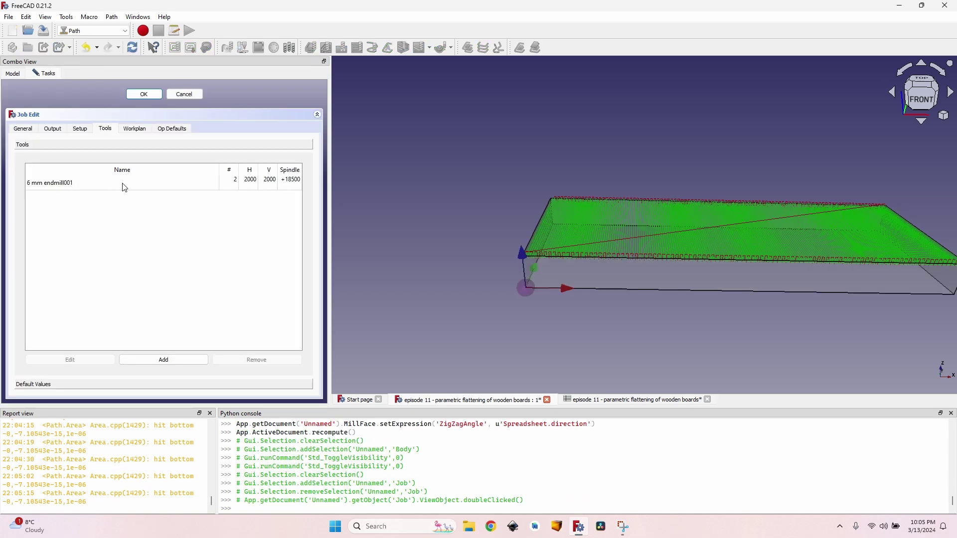
{"action": "left_click", "coordinate": [184, 94]}
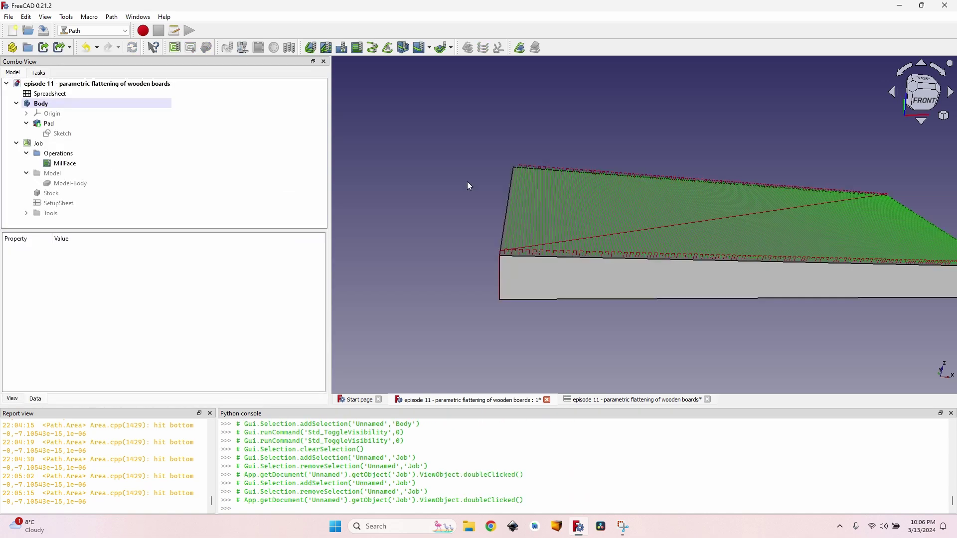
Add a "Tool Diameter" entry in row 17 of the spreadsheet with the value 45.
{"action": "left_click", "coordinate": [636, 400]}
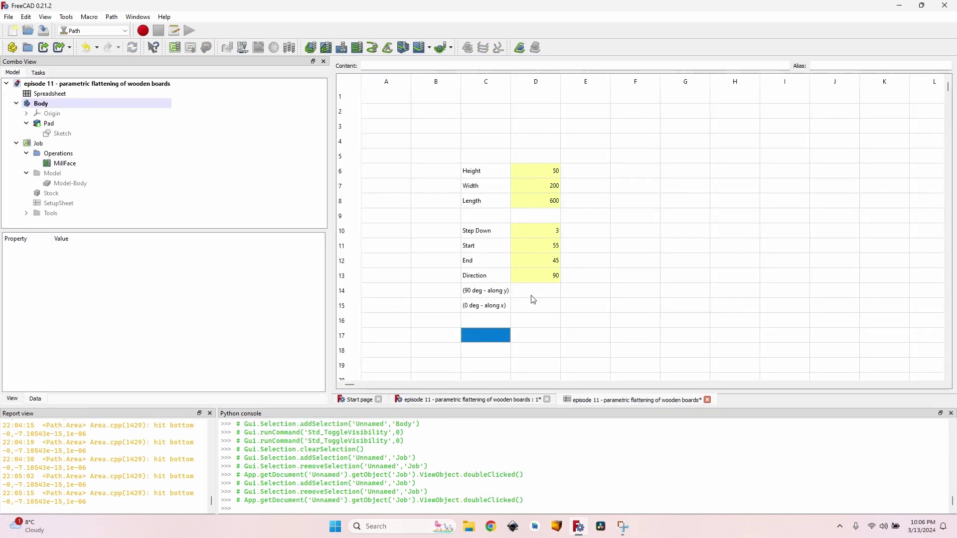
{"action": "key", "text": "F2"}
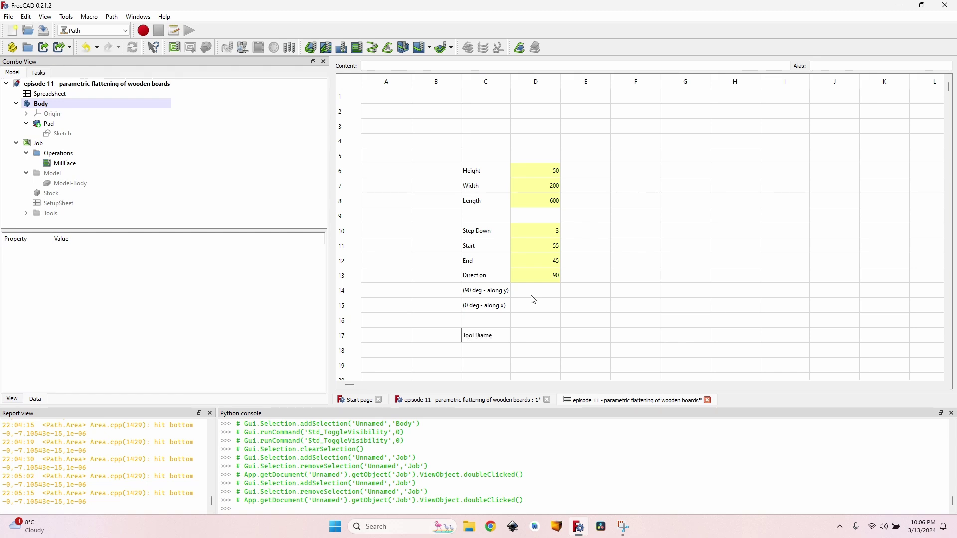
{"action": "key", "text": "Tab"}
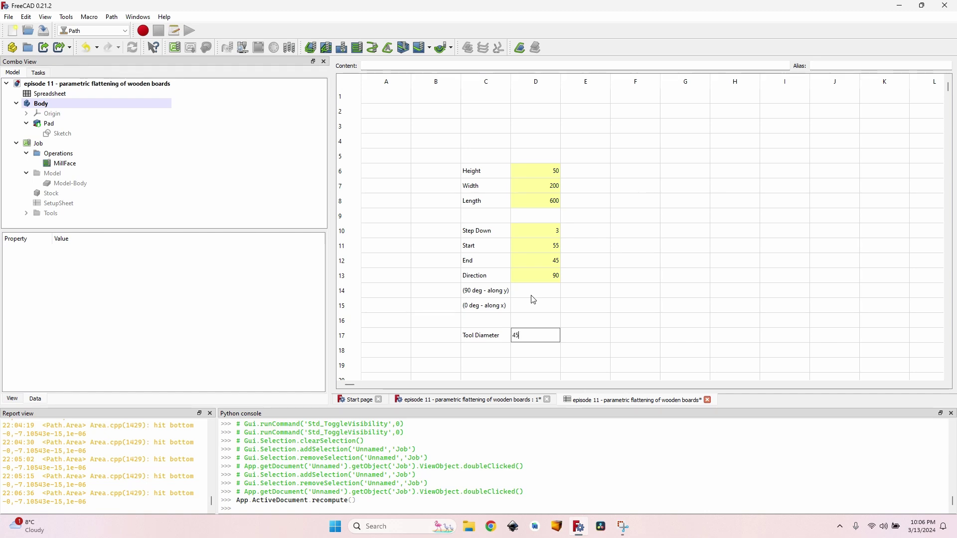
{"action": "key", "text": "Return"}
Give the Tool Diameter value in D17 the alias "tool_diameter".
{"action": "key", "text": "Up"}
{"action": "key", "text": "Right"}
{"action": "left_click", "coordinate": [859, 66]}
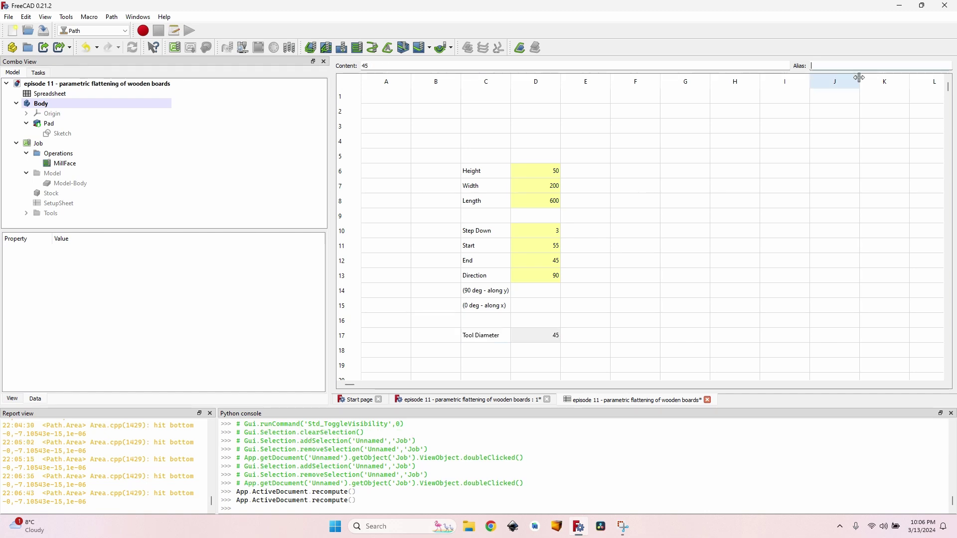
{"action": "type", "text": "tool_dim"}
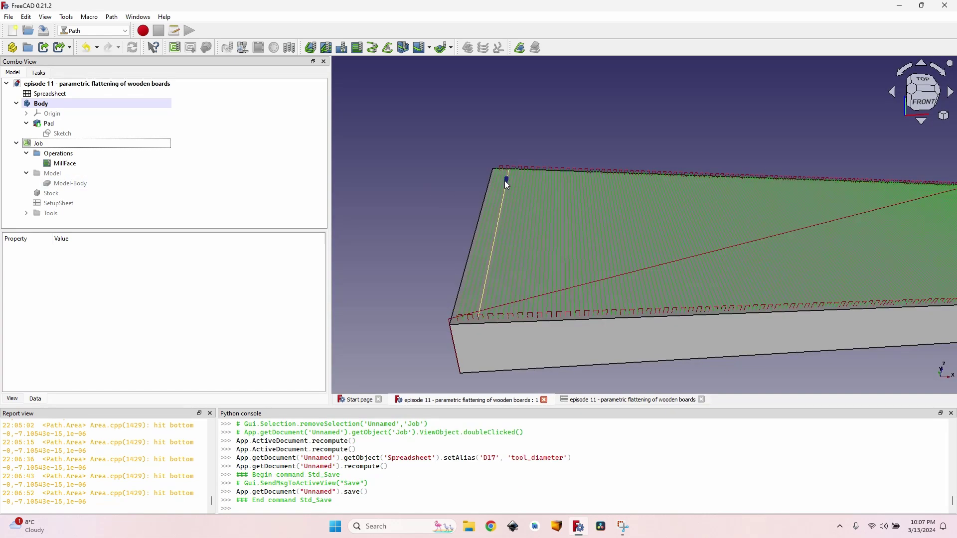
Link the 6 mm endmill tool bit's Diameter to the expression Spreadsheet.tool_diameter and accept the tool bit attributes.
{"action": "left_click", "coordinate": [26, 213]}
{"action": "scroll", "coordinate": [57, 199], "scroll_direction": "down", "scroll_amount": 1}
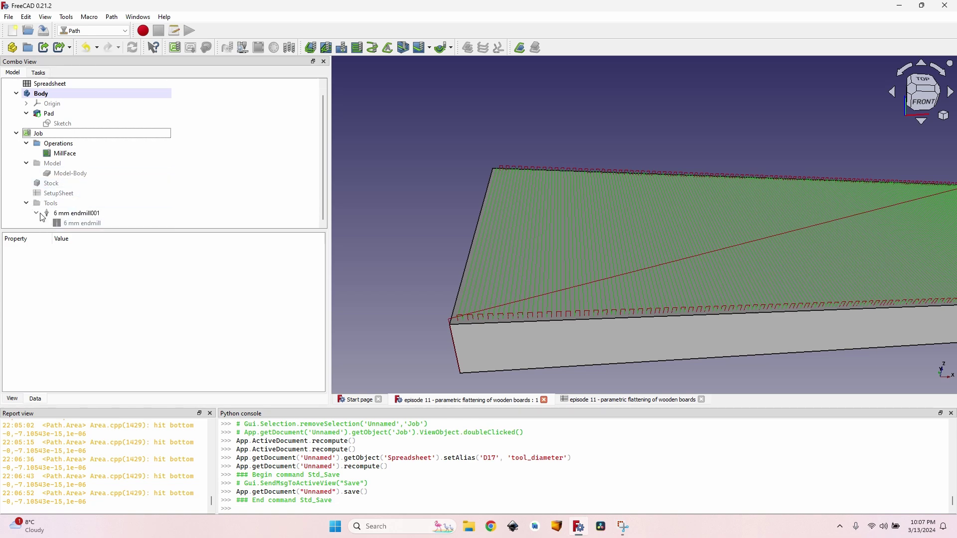
{"action": "left_click", "coordinate": [80, 215]}
{"action": "left_click", "coordinate": [85, 224]}
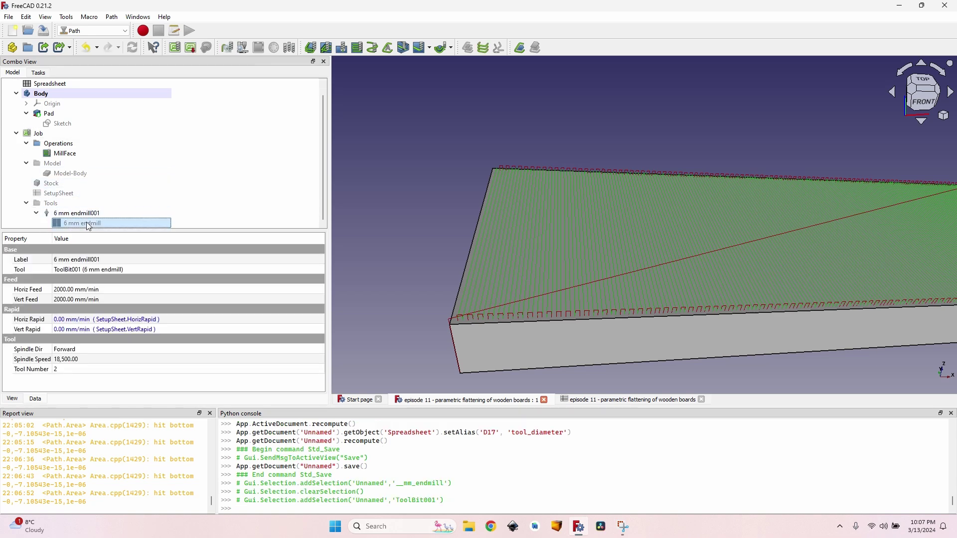
{"action": "scroll", "coordinate": [63, 377], "scroll_direction": "down", "scroll_amount": 1}
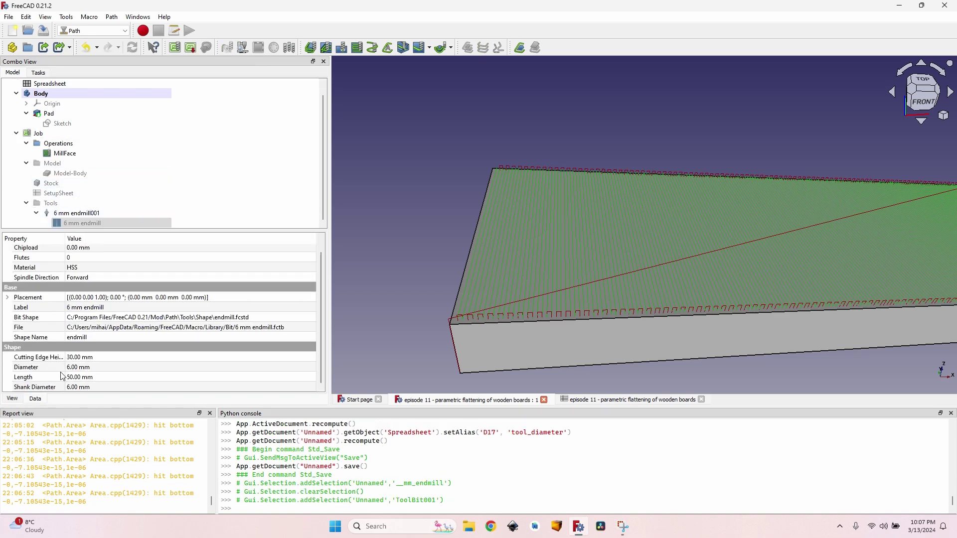
{"action": "left_click", "coordinate": [95, 369]}
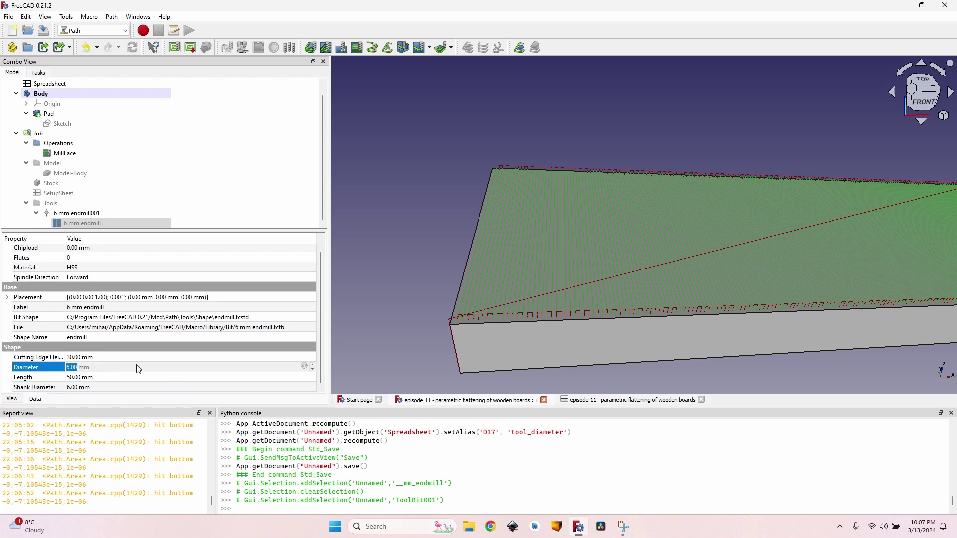
{"action": "double_click", "coordinate": [95, 225]}
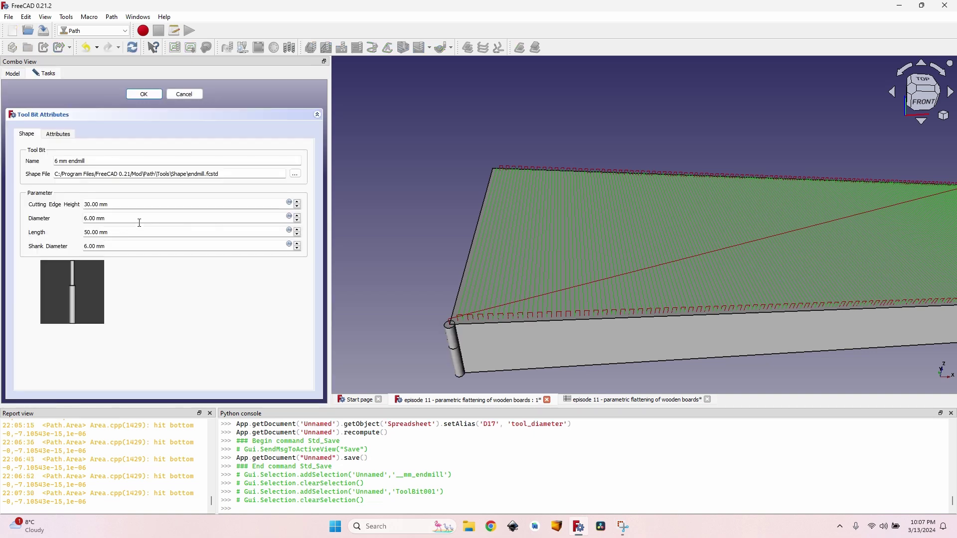
{"action": "left_click", "coordinate": [289, 217]}
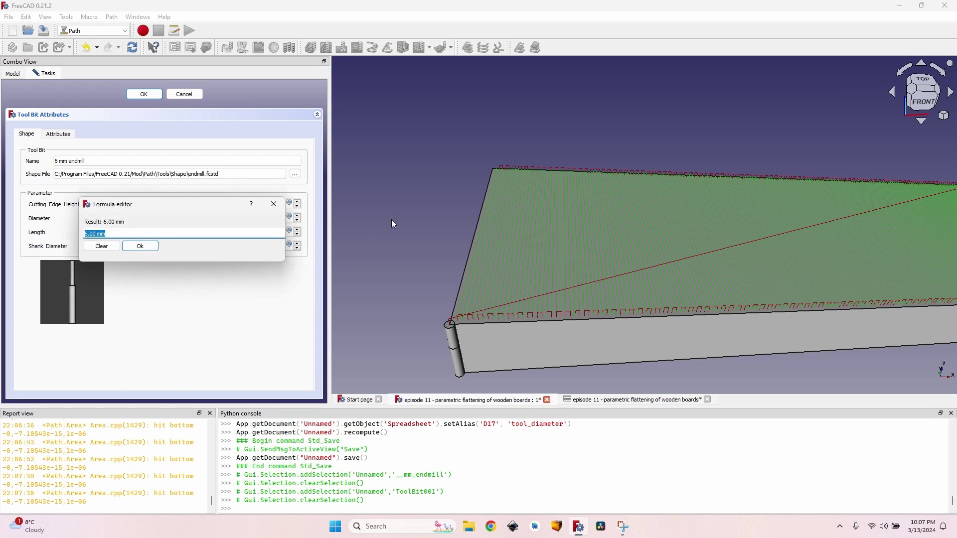
{"action": "type", "text": "Spreadsheet."}
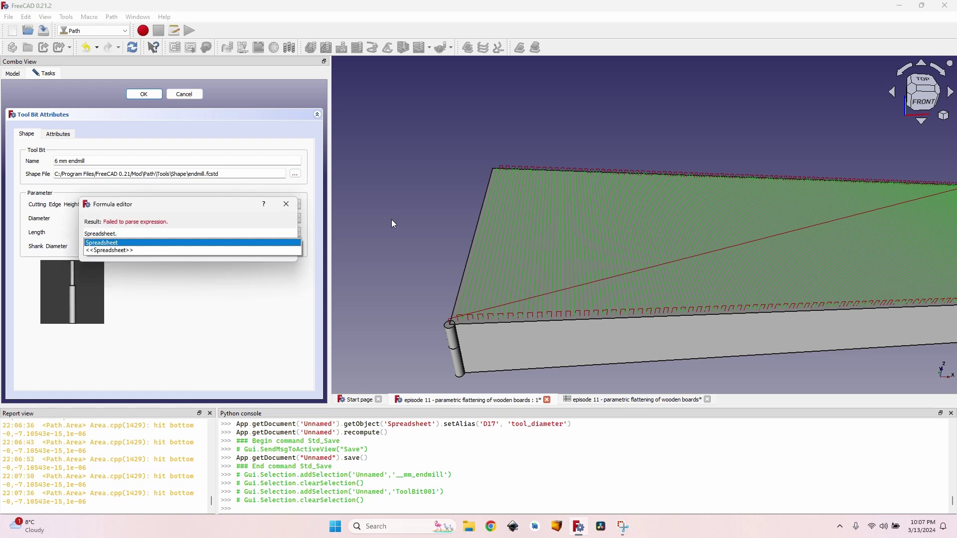
{"action": "type", "text": "tool_diameter"}
{"action": "key", "text": "Return"}
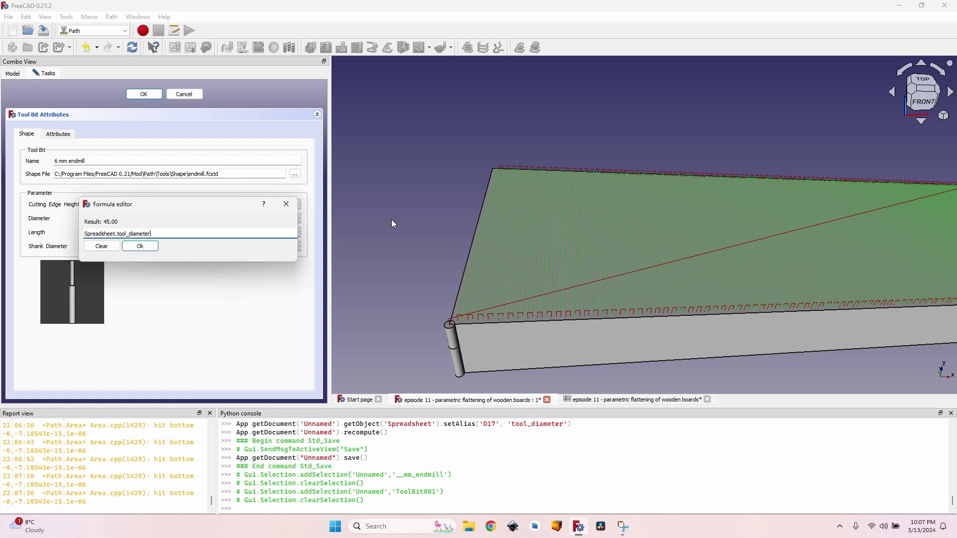
{"action": "key", "text": "Return"}
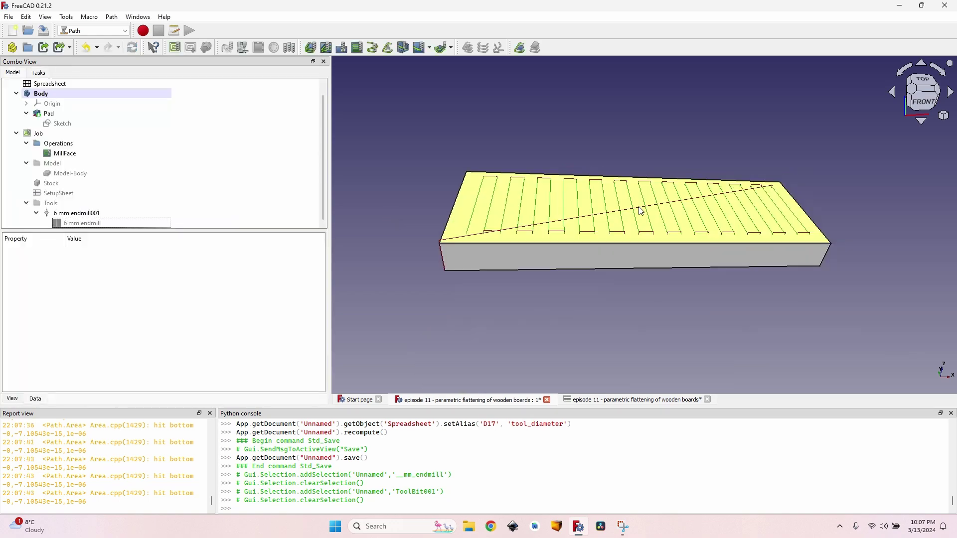
Examine the line spacing of the recalculated milling toolpath across the board from several angles.
{"action": "scroll", "coordinate": [641, 211], "scroll_direction": "up", "scroll_amount": 2}
{"action": "middle_click_drag", "start_coordinate": [645, 201], "coordinate": [661, 231]}
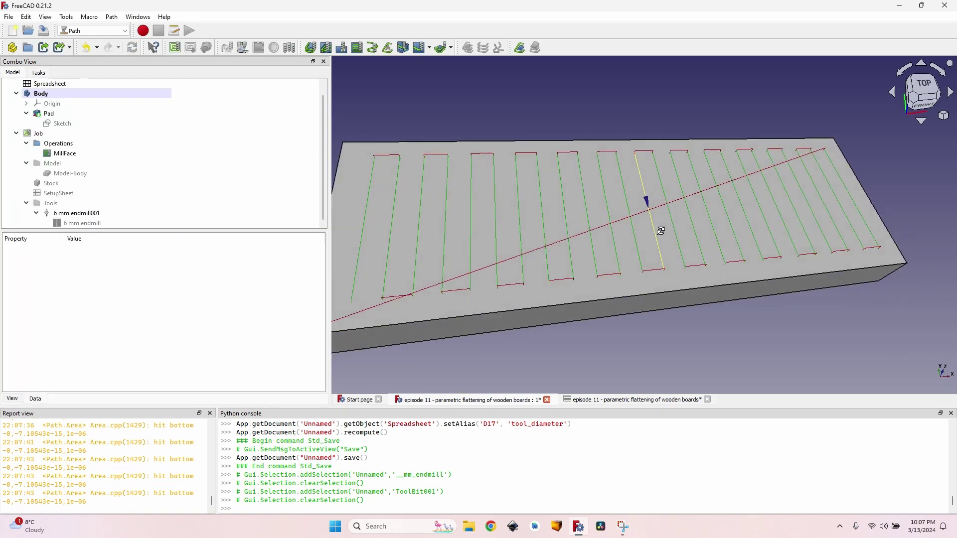
{"action": "middle_click_drag", "start_coordinate": [406, 95], "coordinate": [465, 115]}
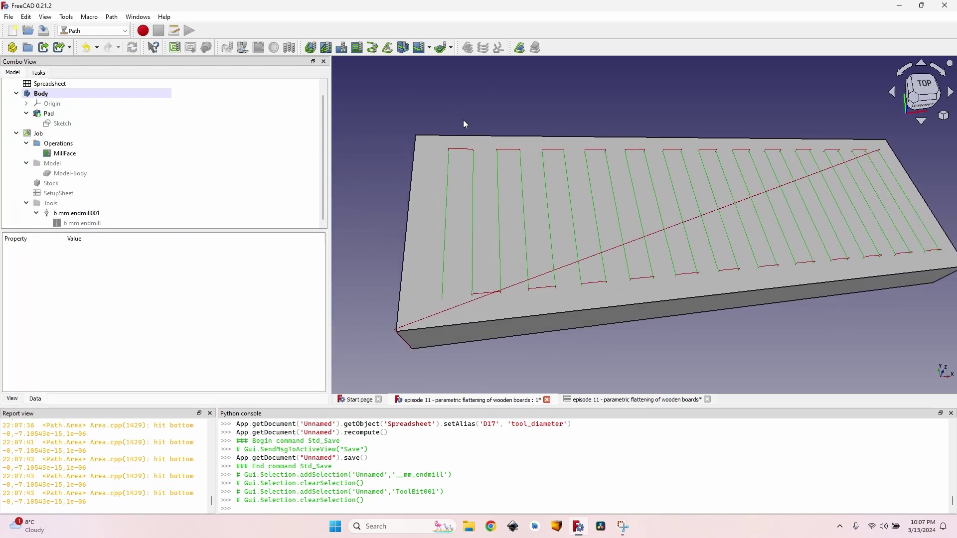
{"action": "middle_click_drag", "start_coordinate": [385, 190], "coordinate": [392, 231]}
{"action": "middle_click_drag", "start_coordinate": [705, 160], "coordinate": [650, 187]}
{"action": "scroll", "coordinate": [651, 186], "scroll_direction": "down", "scroll_amount": 1}
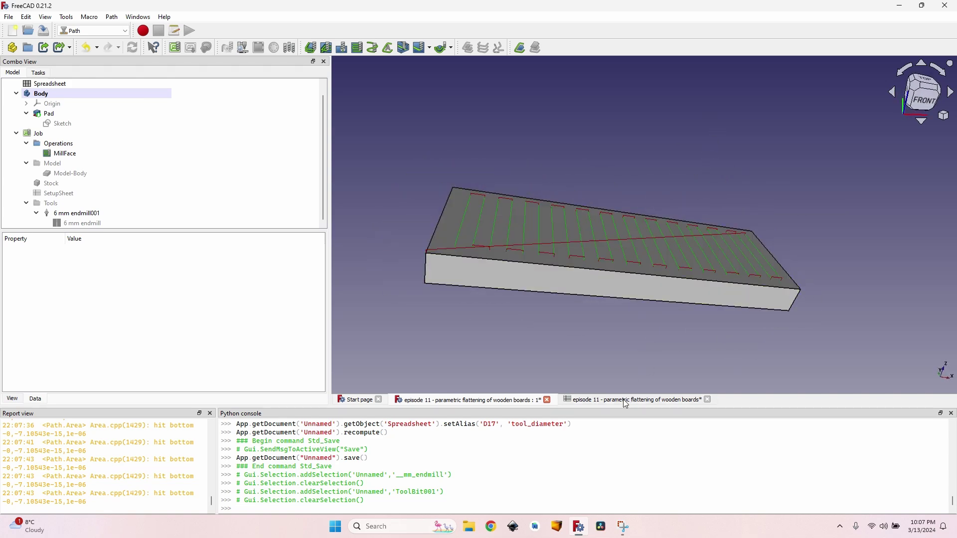
Review the board, milling and tool diameter parameters in the spreadsheet and return to the 3D model.
{"action": "left_click", "coordinate": [626, 401]}
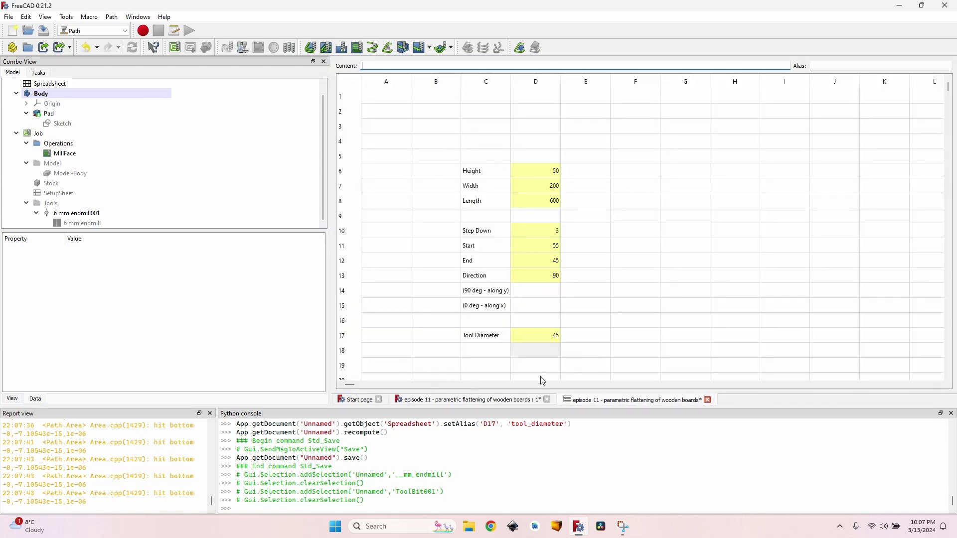
{"action": "left_click", "coordinate": [444, 247]}
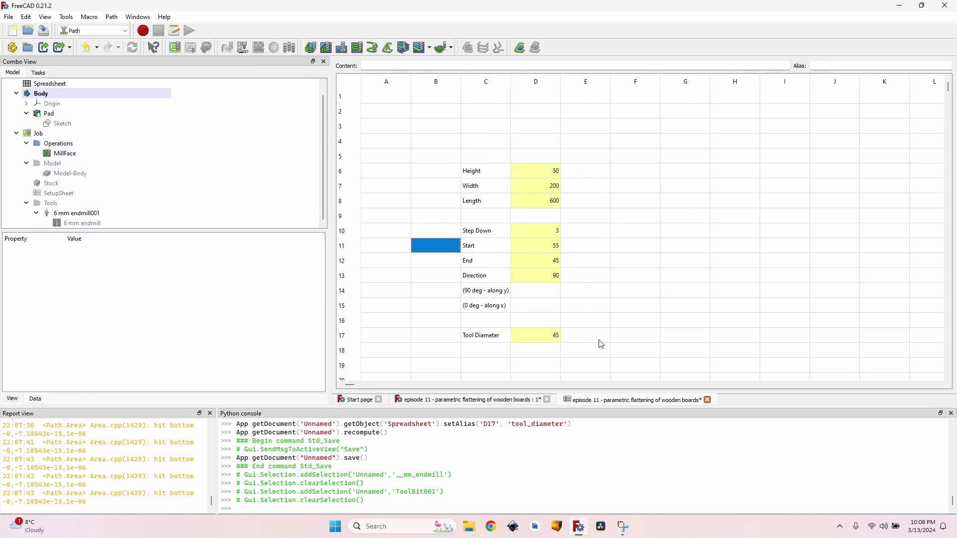
{"action": "scroll", "coordinate": [598, 329], "scroll_direction": "down", "scroll_amount": 1}
{"action": "left_click", "coordinate": [603, 297]}
{"action": "left_click", "coordinate": [582, 275]}
{"action": "left_click", "coordinate": [526, 274]}
{"action": "left_click", "coordinate": [485, 276]}
{"action": "left_click", "coordinate": [405, 277]}
{"action": "left_click", "coordinate": [438, 174]}
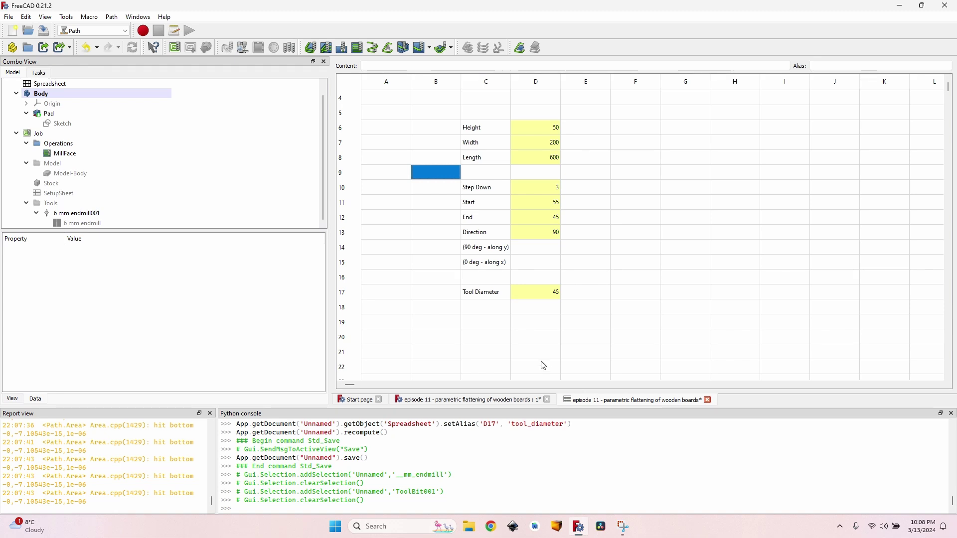
{"action": "left_click", "coordinate": [486, 399]}
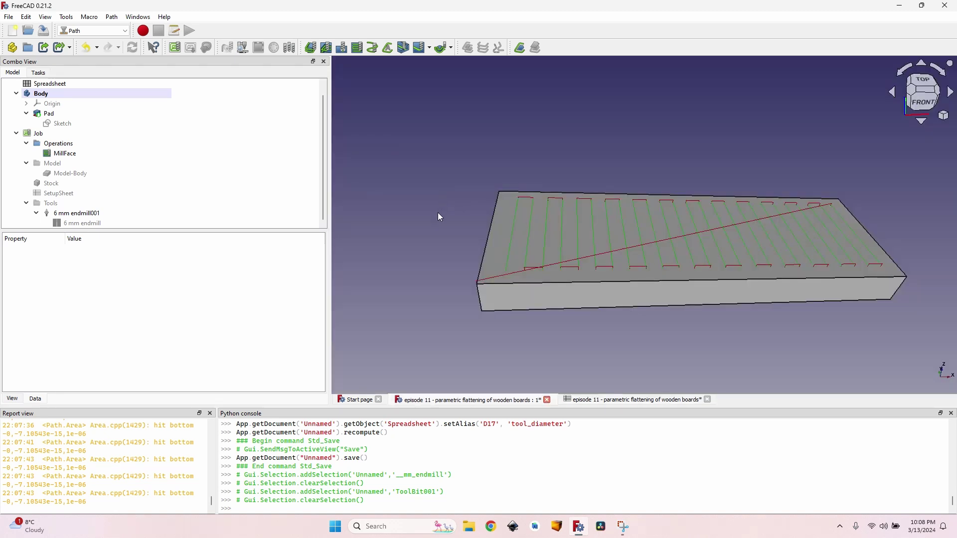
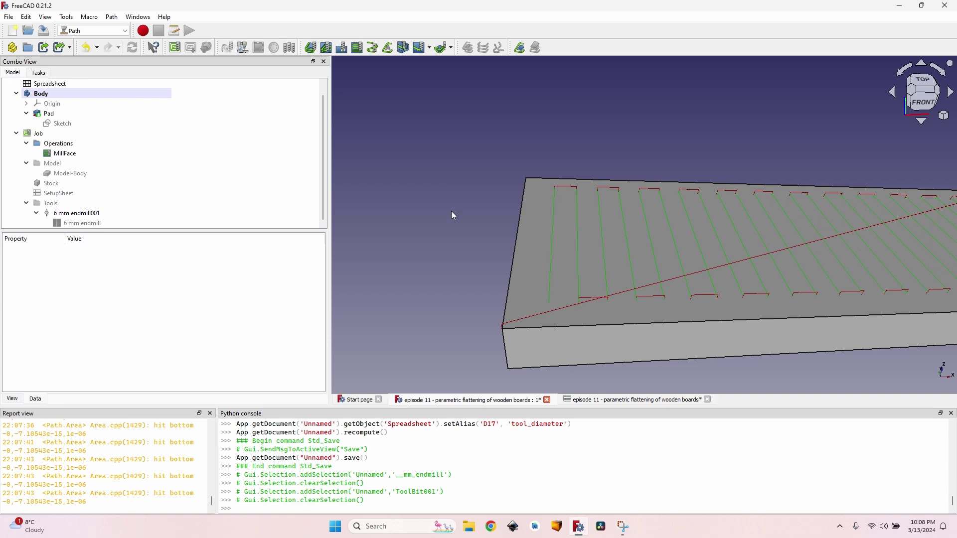
Add the labels Horizontal Speed, Vertical Speed and Spindle Speed in cells C18 to C20, below Tool Diameter.
{"action": "scroll", "coordinate": [453, 216], "scroll_direction": "down", "scroll_amount": 3}
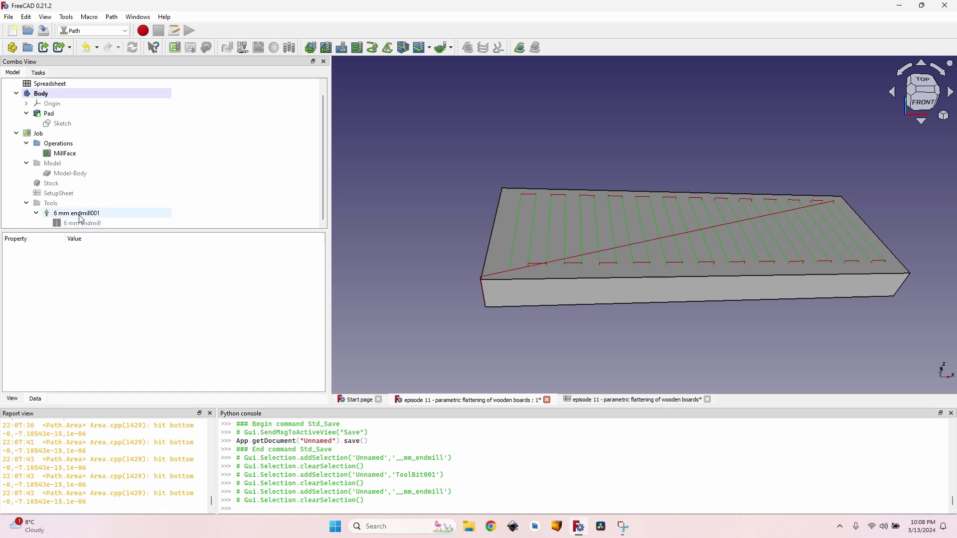
{"action": "left_click", "coordinate": [81, 219]}
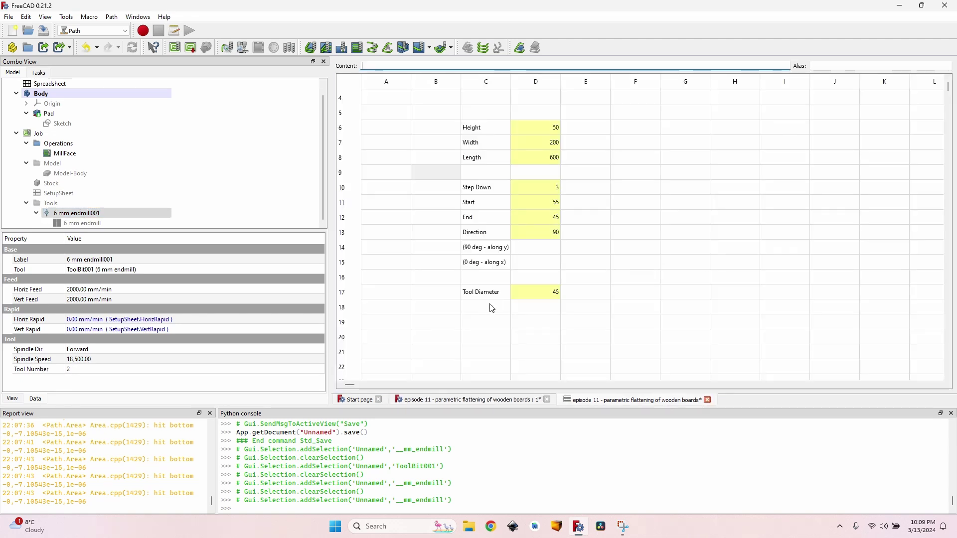
{"action": "left_click", "coordinate": [487, 309]}
{"action": "type", "text": "Horiz"}
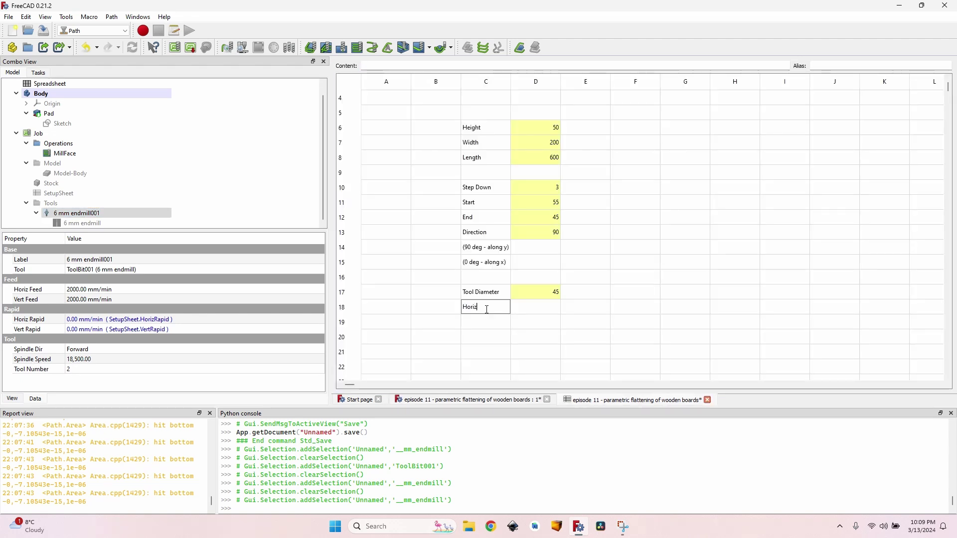
{"action": "type", "text": "ontal Speed"}
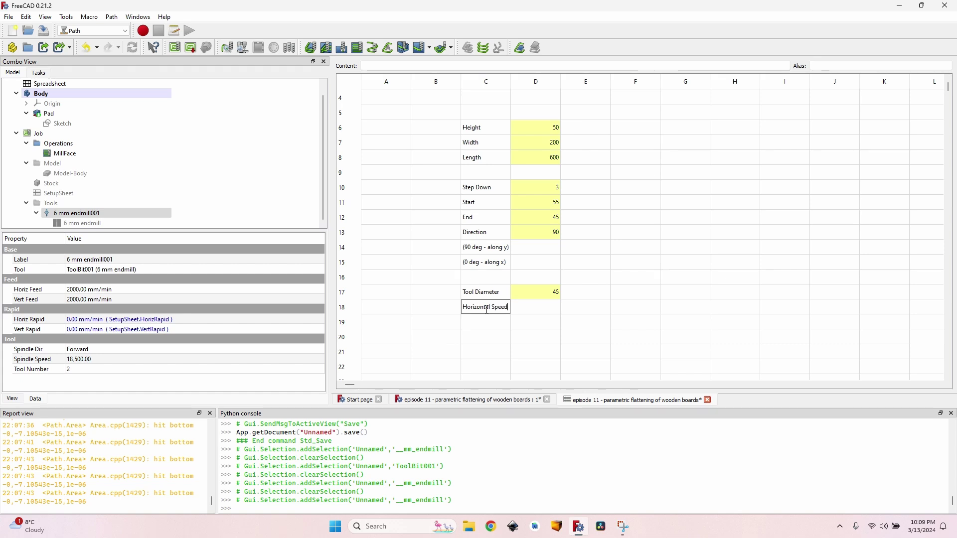
{"action": "key", "text": "Return"}
{"action": "type", "text": "Vertical Speed"}
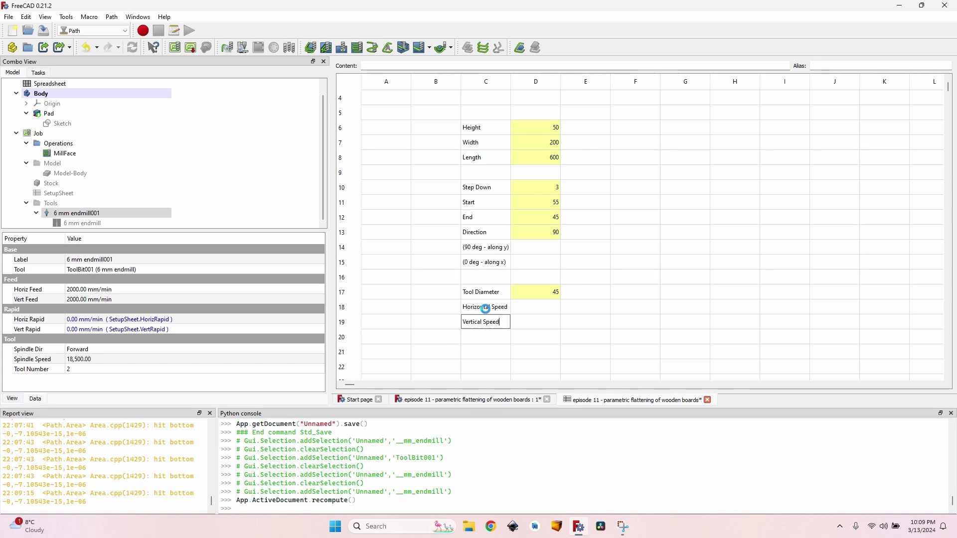
{"action": "key", "text": "Return"}
{"action": "type", "text": "Spindle"}
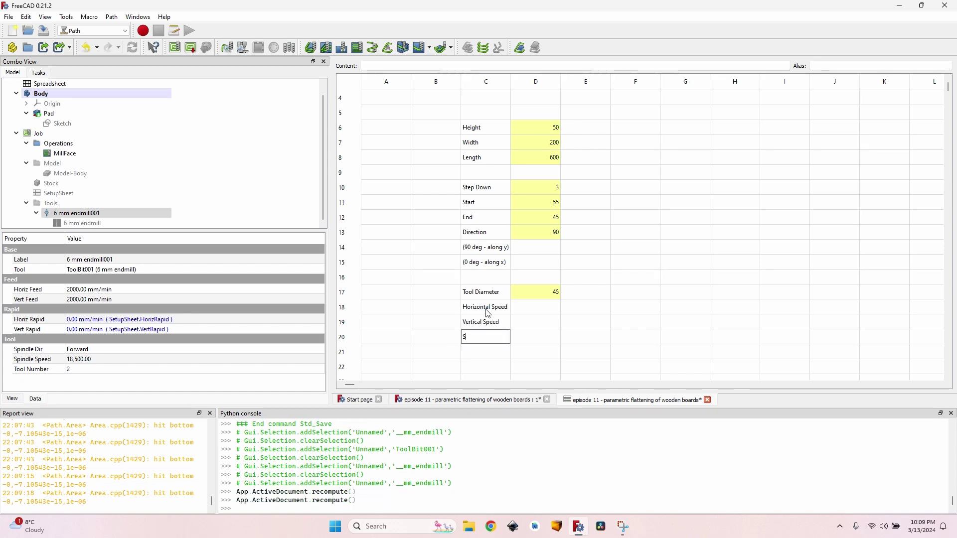
{"action": "type", "text": " Speed"}
Enter 1500 for Horizontal Speed and Vertical Speed and 14500 for Spindle Speed, giving D18 the alias "horizontal_speed".
{"action": "key", "text": "Tab"}
{"action": "key", "text": "Up"}
{"action": "key", "text": "Up"}
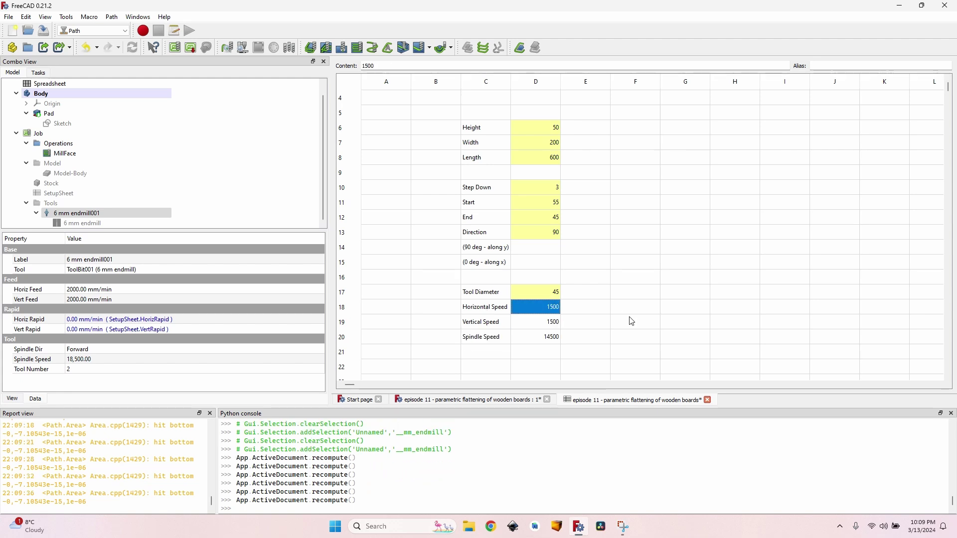
{"action": "left_click", "coordinate": [822, 66]}
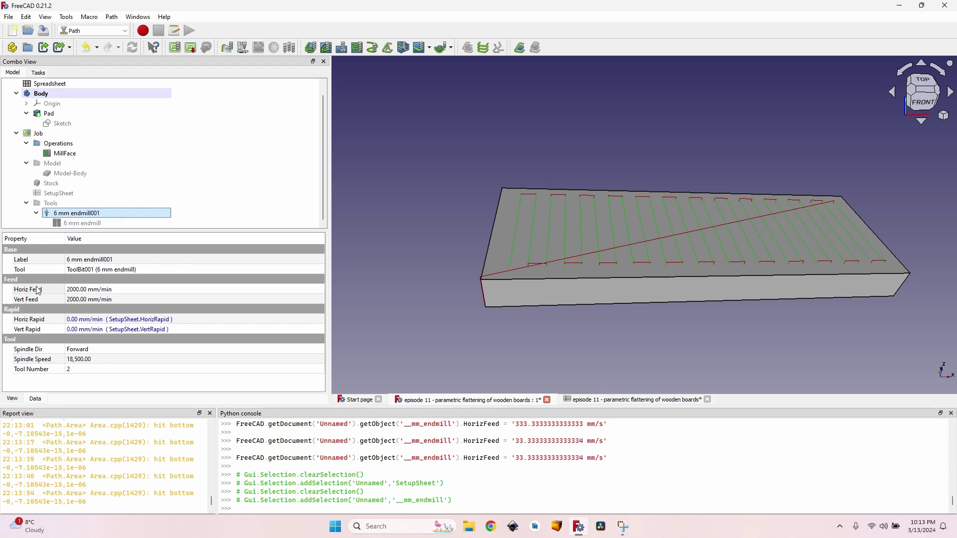
Link the Horiz Feed of the 6 mm endmill001 tool controller to the expression Spreadsheet.horizontal_speed.
{"action": "left_click", "coordinate": [312, 291]}
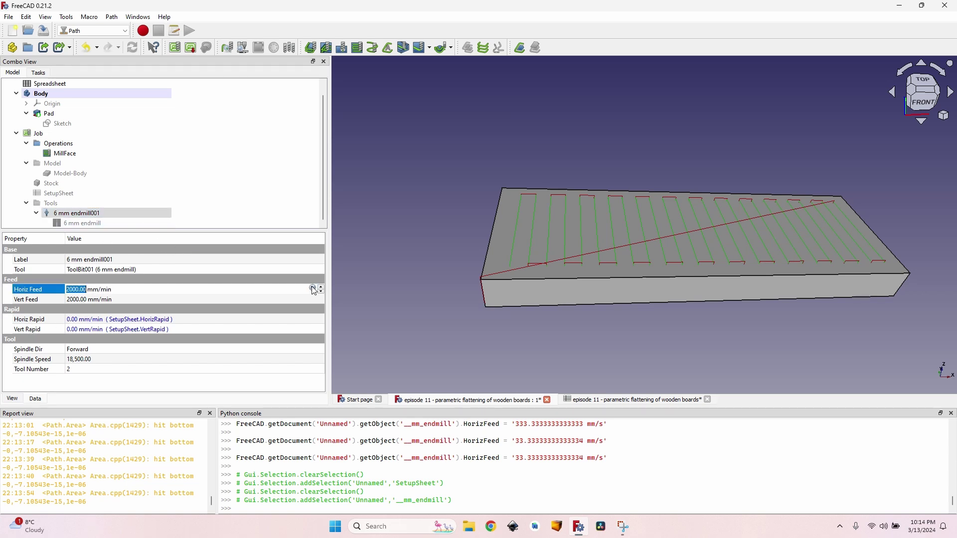
{"action": "left_click", "coordinate": [313, 289]}
{"action": "type", "text": "Spreadsheet."}
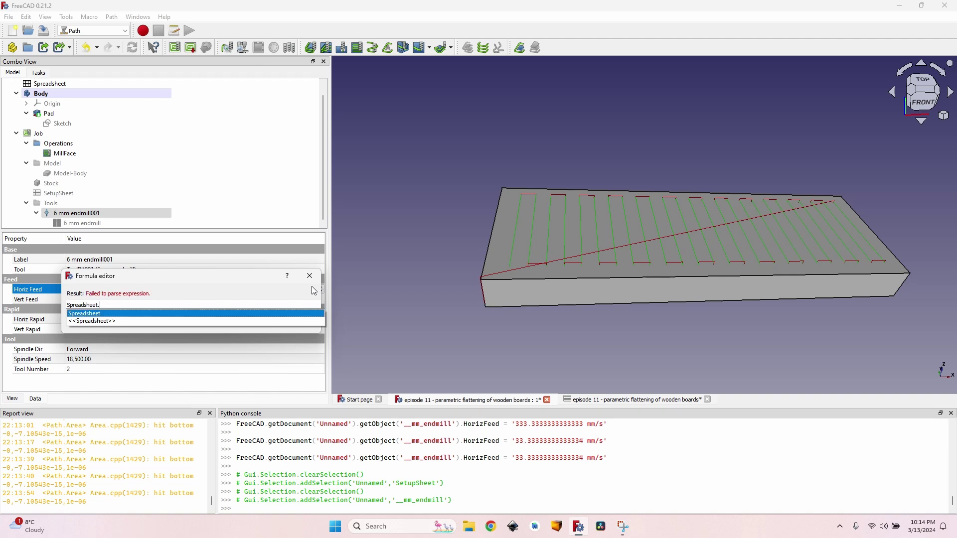
{"action": "type", "text": "horizon"}
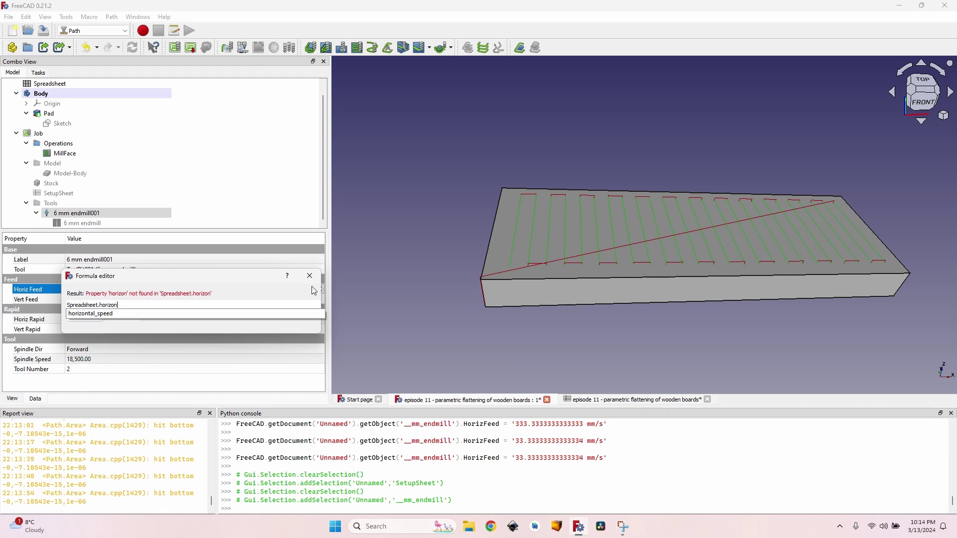
{"action": "key", "text": "Down"}
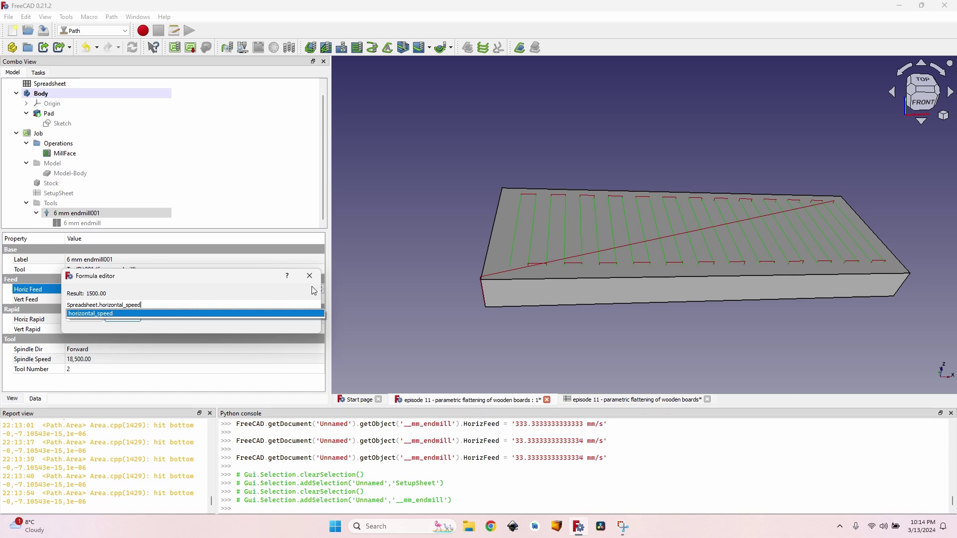
{"action": "key", "text": "Return"}
{"action": "key", "text": "Return"}
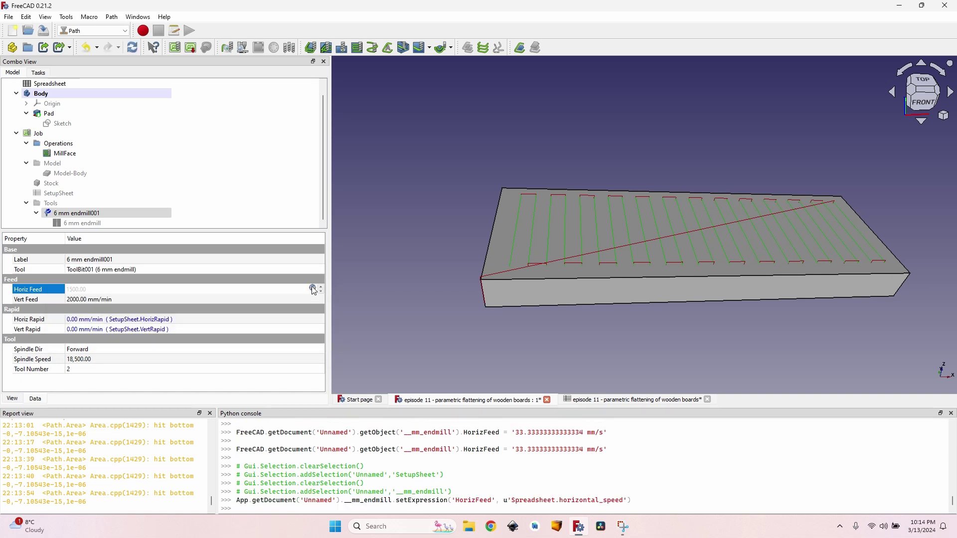
{"action": "key", "text": "Tab"}
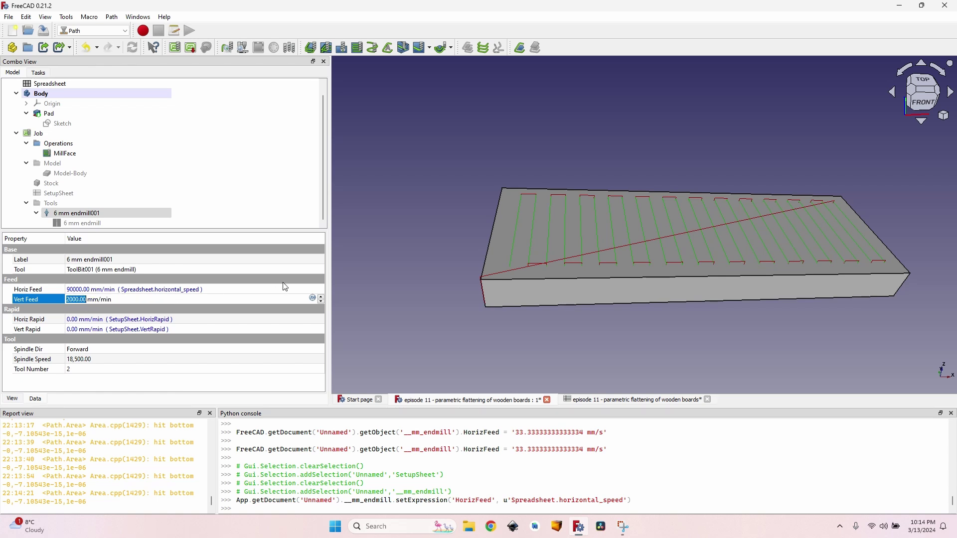
Change the Horiz Feed expression to Spreadsheet.horizontal_speed/60 to correct the per-second unit conversion.
{"action": "left_click", "coordinate": [82, 288]}
{"action": "left_click", "coordinate": [101, 298]}
{"action": "left_click", "coordinate": [158, 290]}
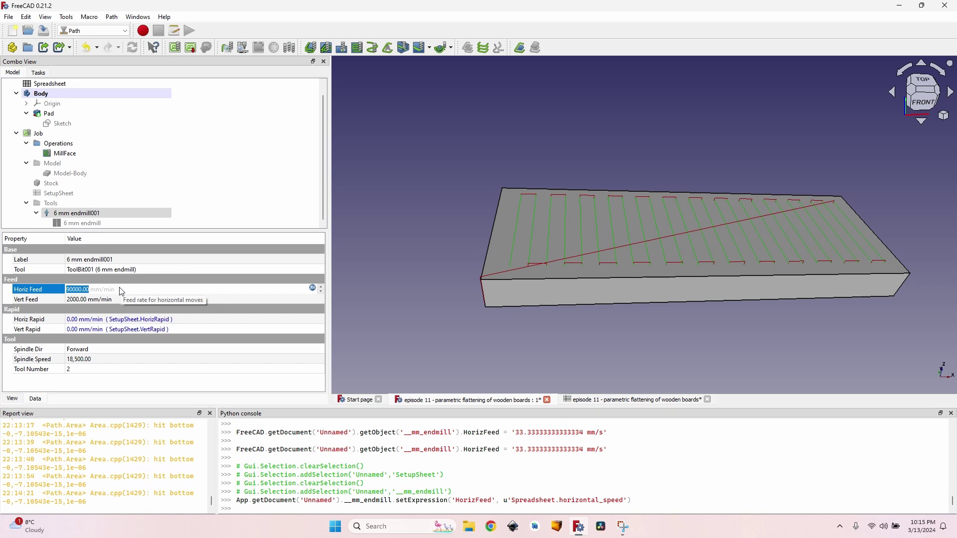
{"action": "left_click", "coordinate": [314, 289]}
{"action": "left_click", "coordinate": [172, 304]}
{"action": "type", "text": "/"}
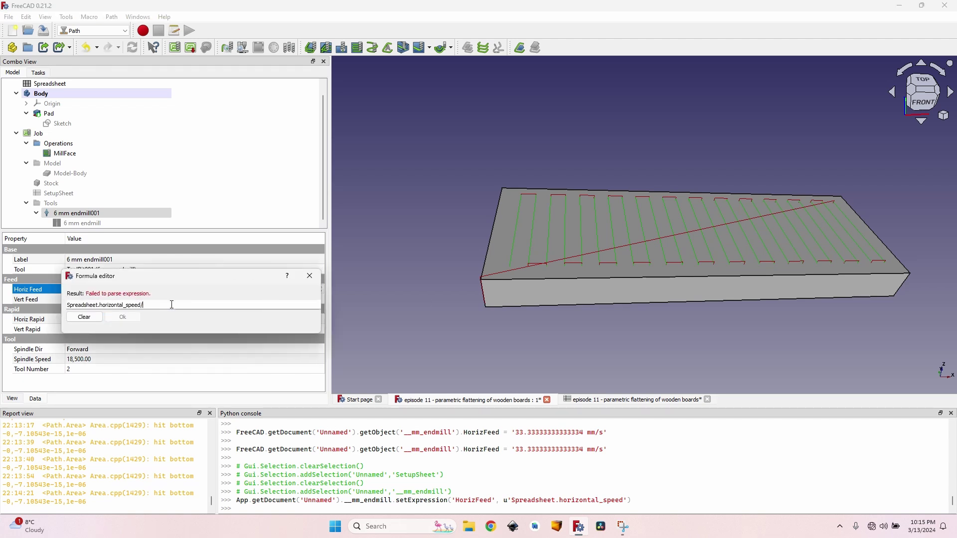
{"action": "type", "text": "60"}
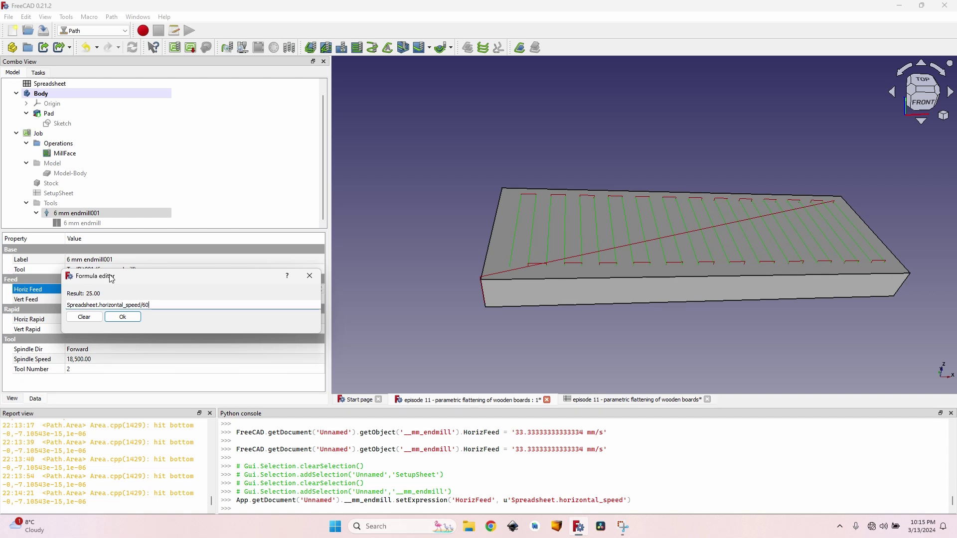
{"action": "left_click", "coordinate": [131, 322]}
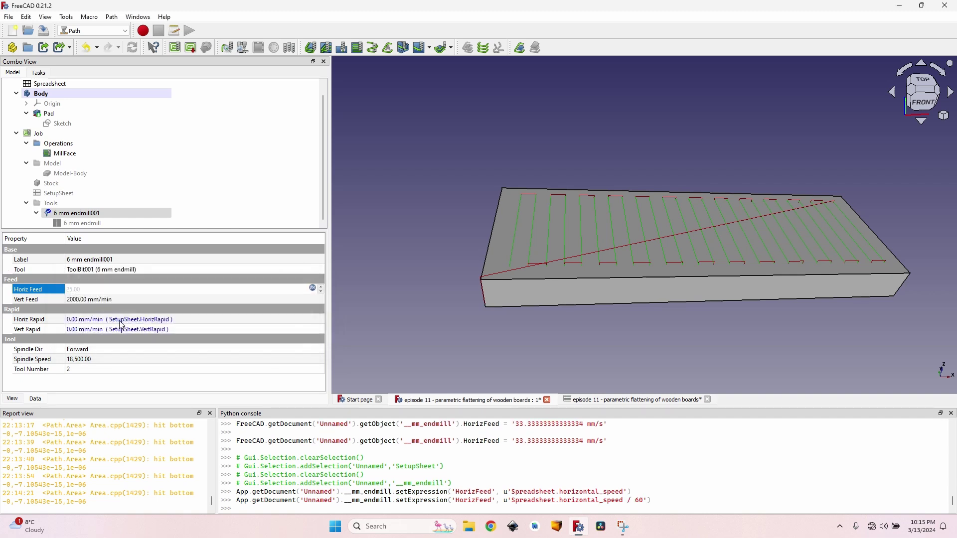
Link the tool controller's Vert Feed to the expression Spreadsheet.vertical_speed/60.
{"action": "left_click", "coordinate": [111, 303]}
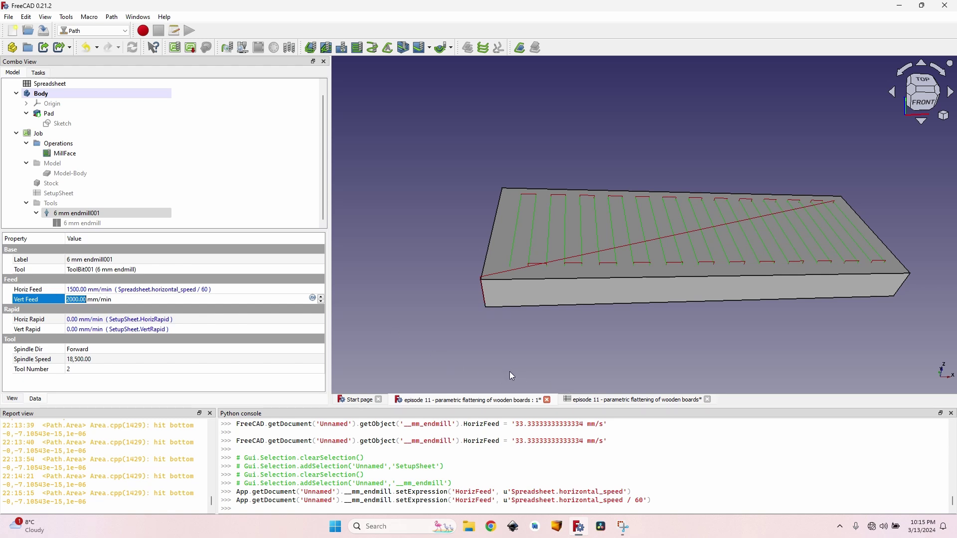
{"action": "left_click", "coordinate": [313, 299]}
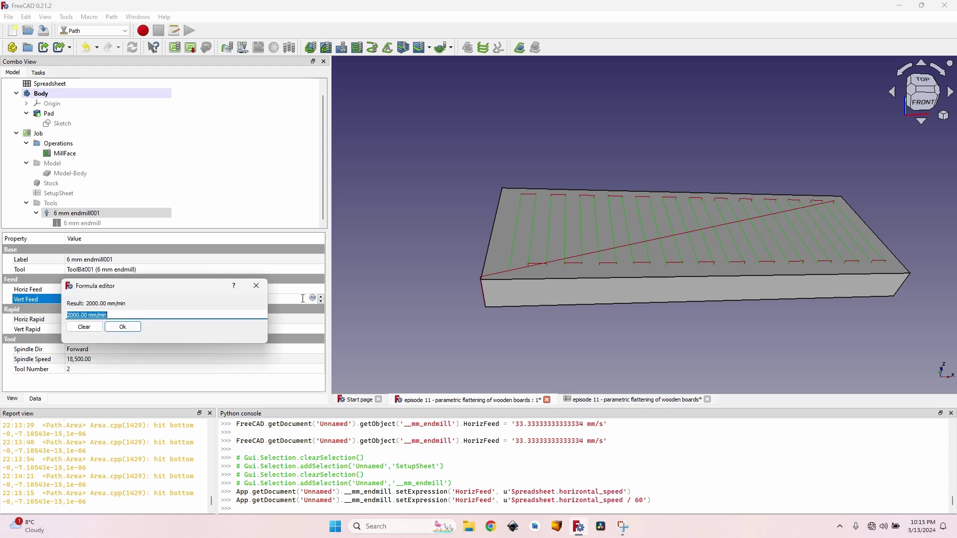
{"action": "type", "text": "Spreadsheet."}
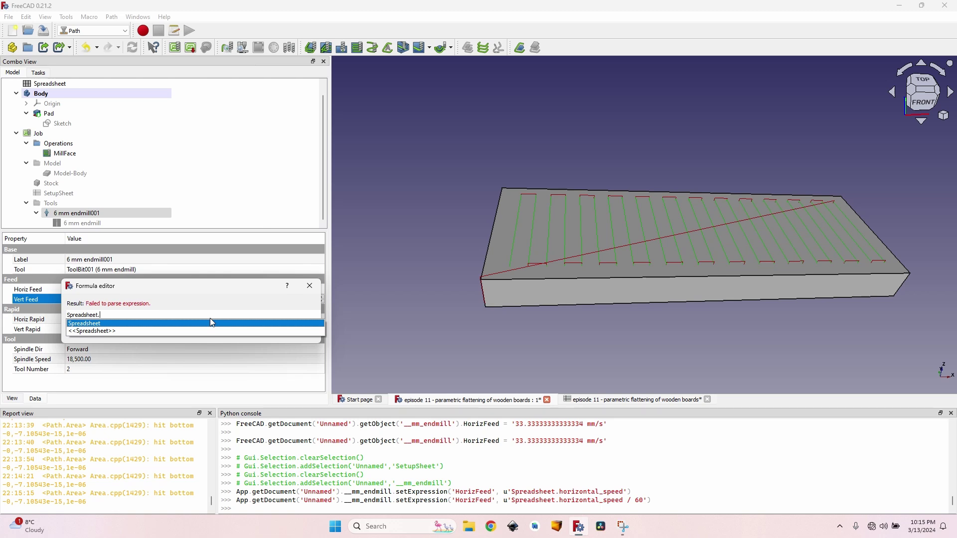
{"action": "type", "text": "ver"}
{"action": "key", "text": "Return"}
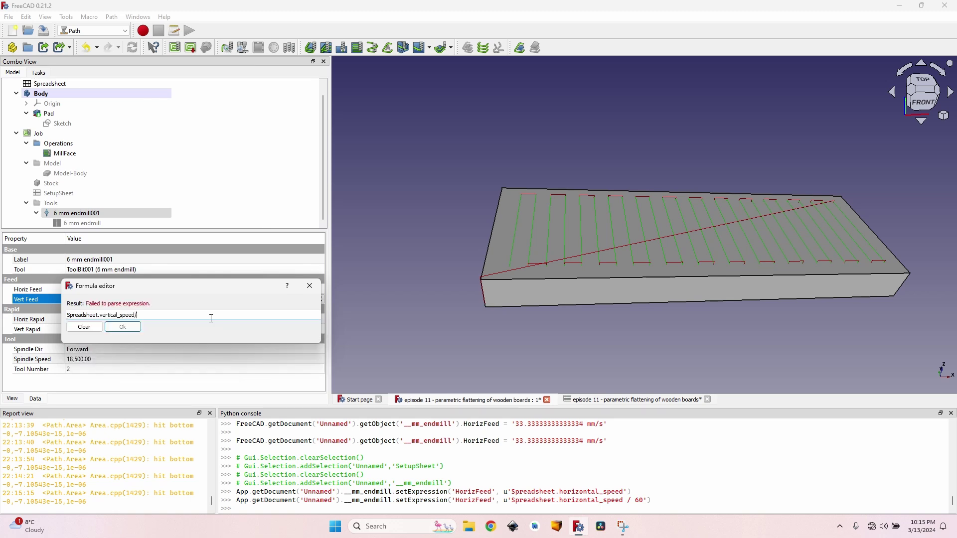
{"action": "type", "text": "/60"}
{"action": "key", "text": "Return"}
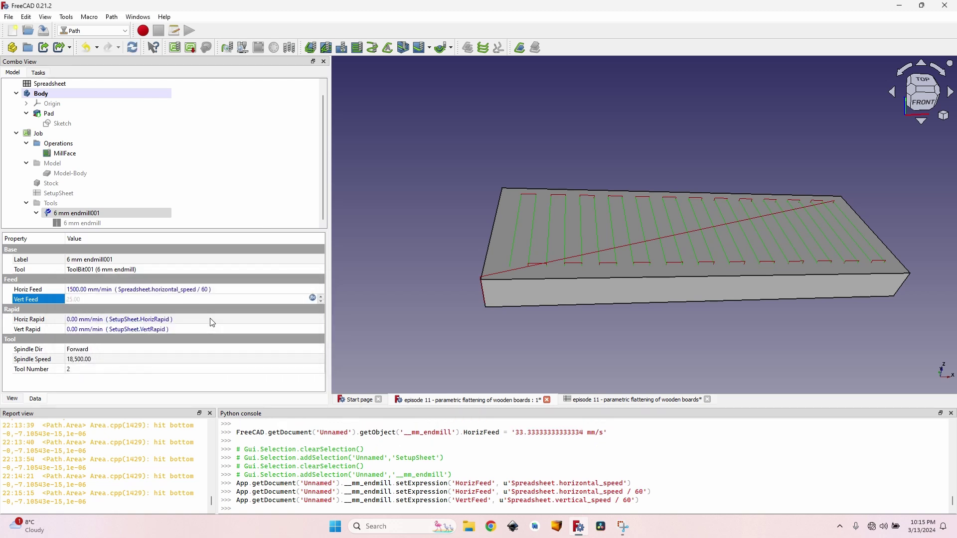
{"action": "left_click", "coordinate": [213, 323]}
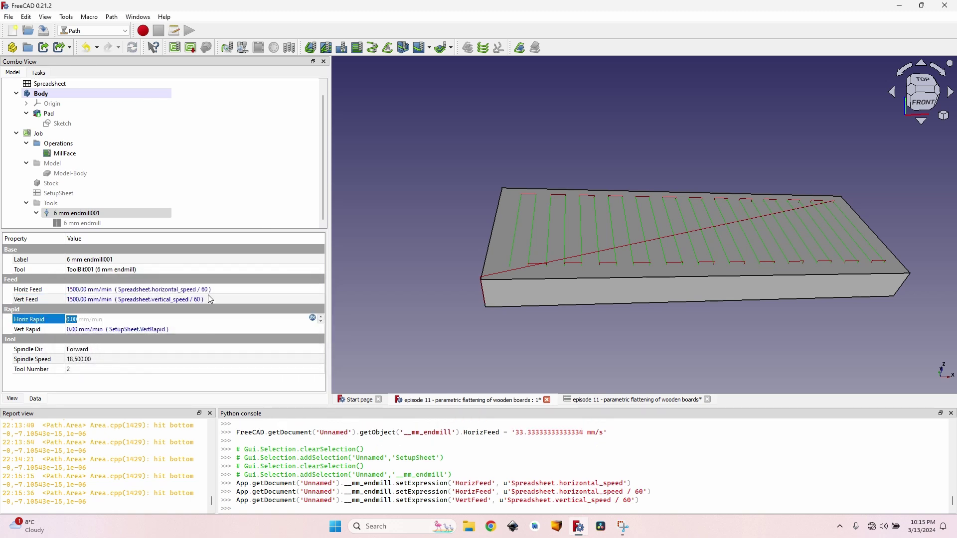
Set the Horizontal Speed in the spreadsheet to 2000.
{"action": "left_click", "coordinate": [600, 400]}
{"action": "type", "text": "200"}
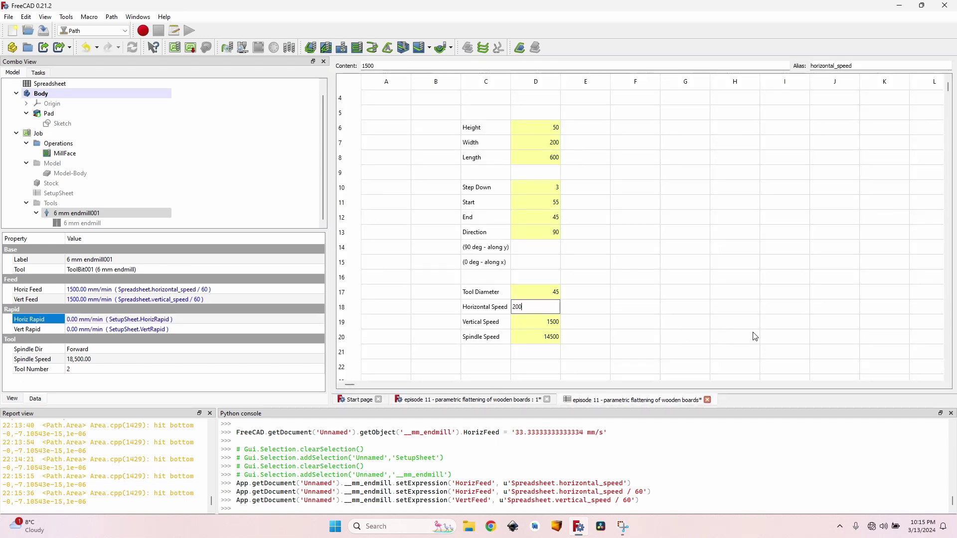
{"action": "type", "text": "0"}
{"action": "key", "text": "Tab"}
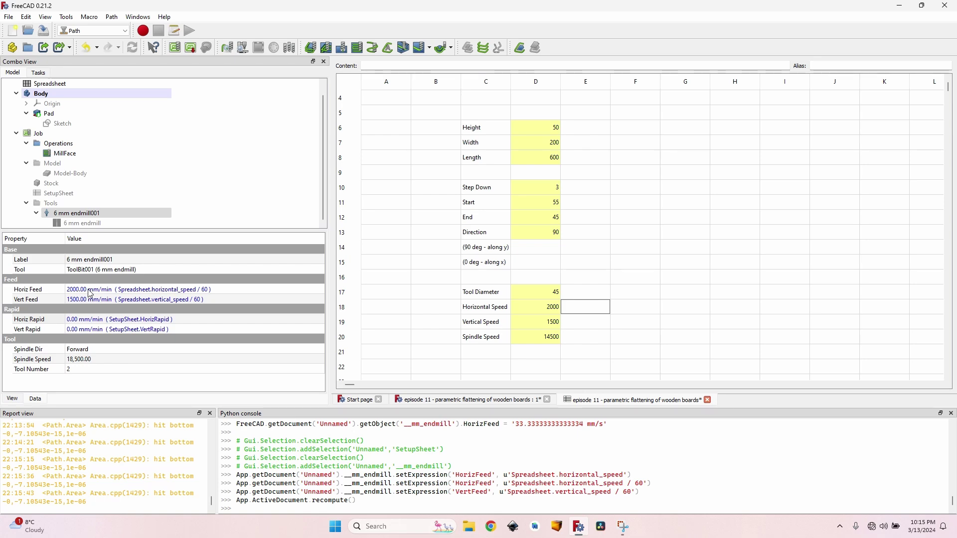
Check the endmill's horizontal and vertical feeds and spindle speed in the Job's tool list, leaving the job unchanged.
{"action": "double_click", "coordinate": [39, 135]}
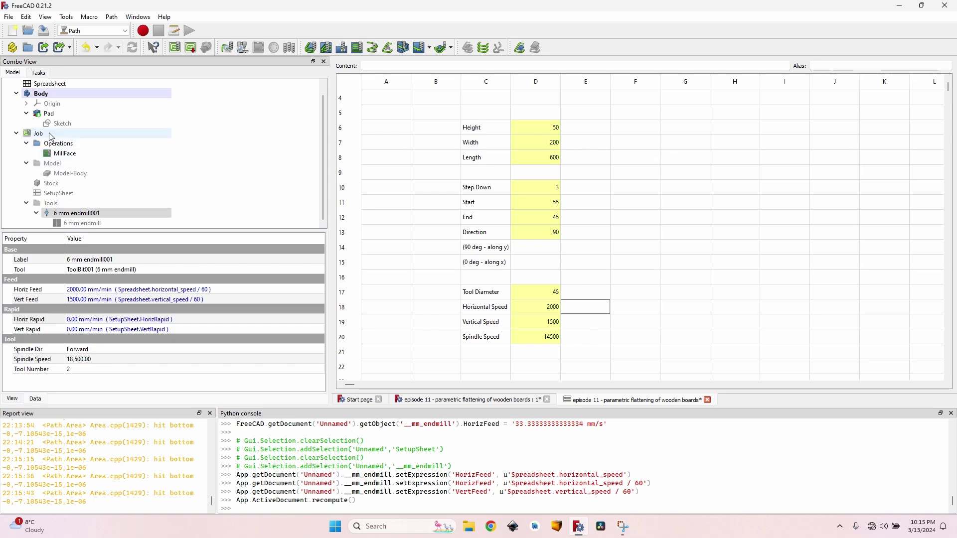
{"action": "left_click", "coordinate": [105, 130]}
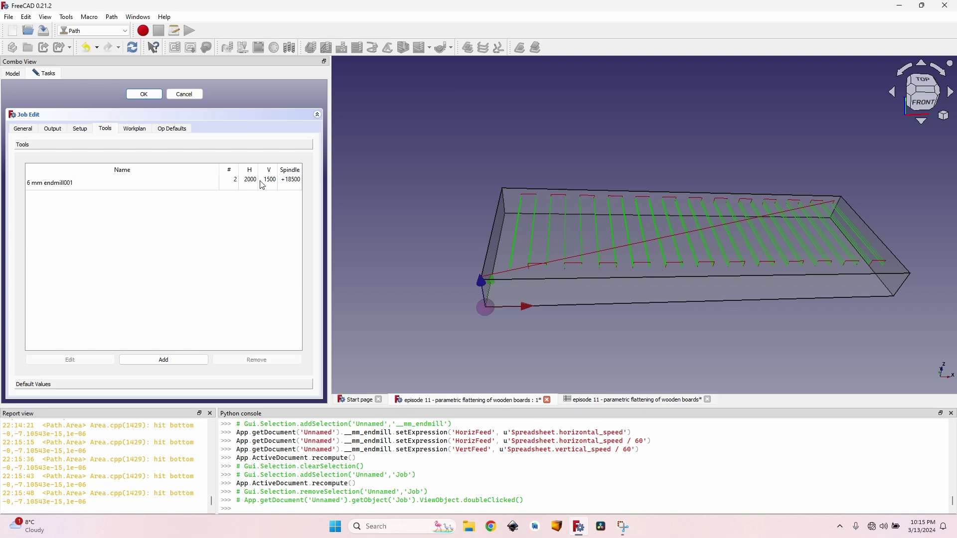
{"action": "left_click", "coordinate": [185, 95]}
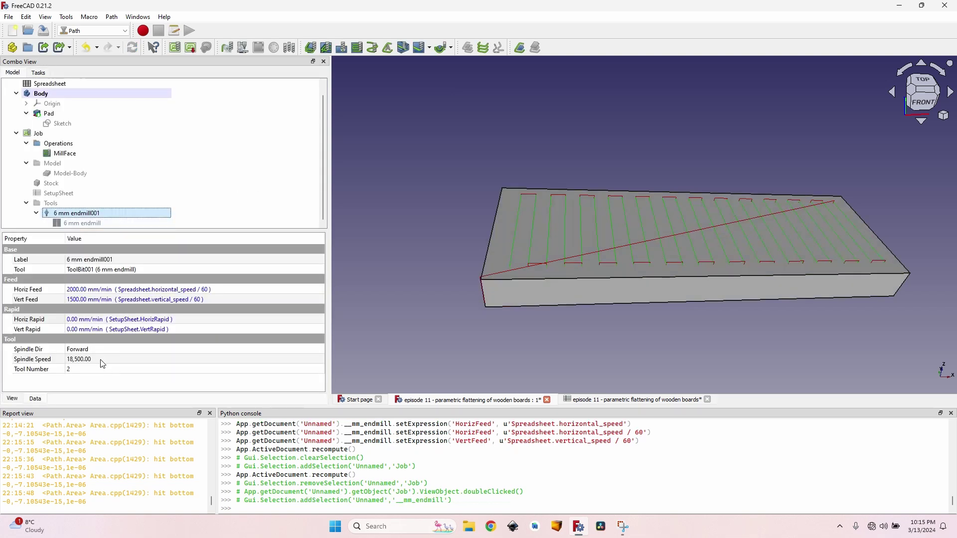
Link the tool controller's Spindle Speed to the expression Spreadsheet.spindle_speed and save the document.
{"action": "left_click", "coordinate": [135, 356]}
{"action": "left_click", "coordinate": [307, 357]}
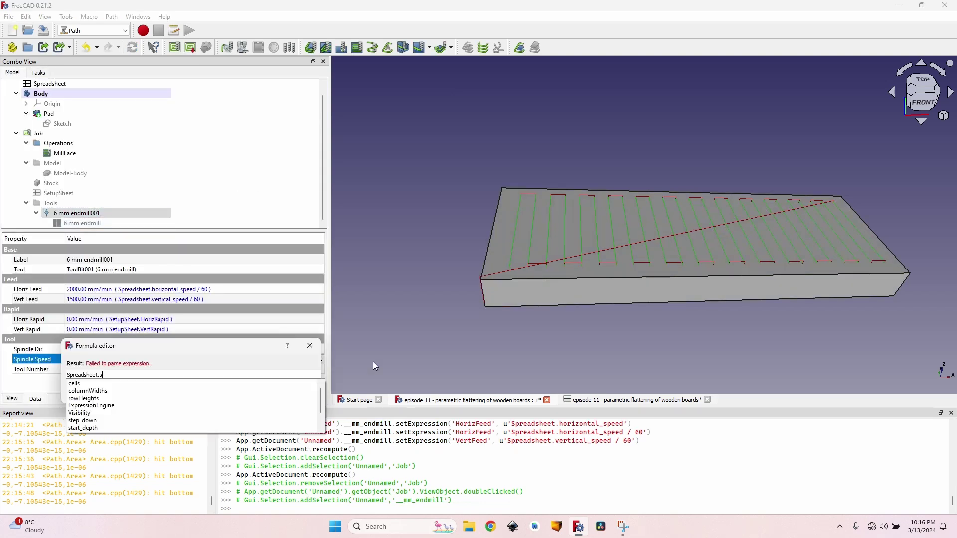
{"action": "type", "text": "Spreadsheet.spin"}
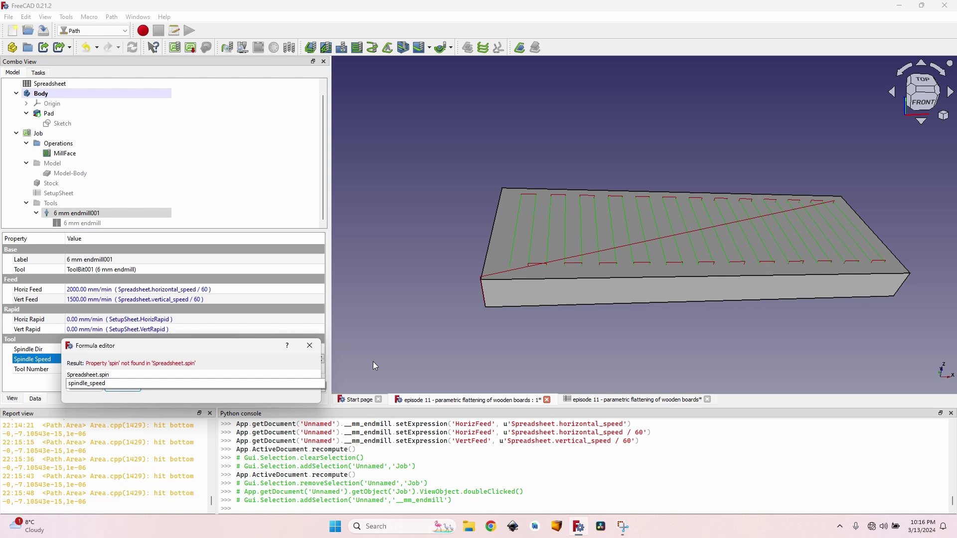
{"action": "key", "text": "Return"}
{"action": "key", "text": "Return"}
{"action": "left_click", "coordinate": [79, 368]}
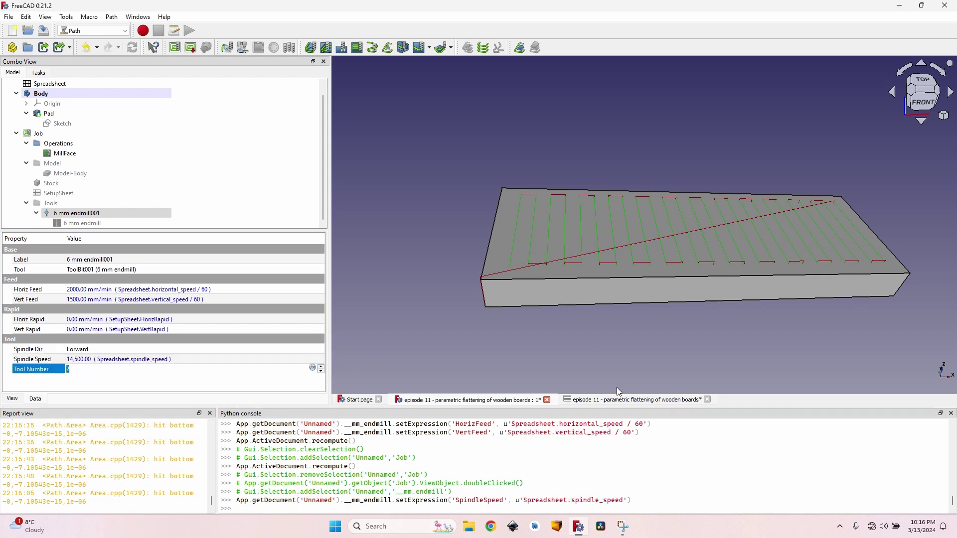
{"action": "key", "text": "ctrl+s"}
Examine the toolpath near the board's edges and review the MillFace operation settings, leaving them unchanged.
{"action": "scroll", "coordinate": [528, 199], "scroll_direction": "up", "scroll_amount": 5}
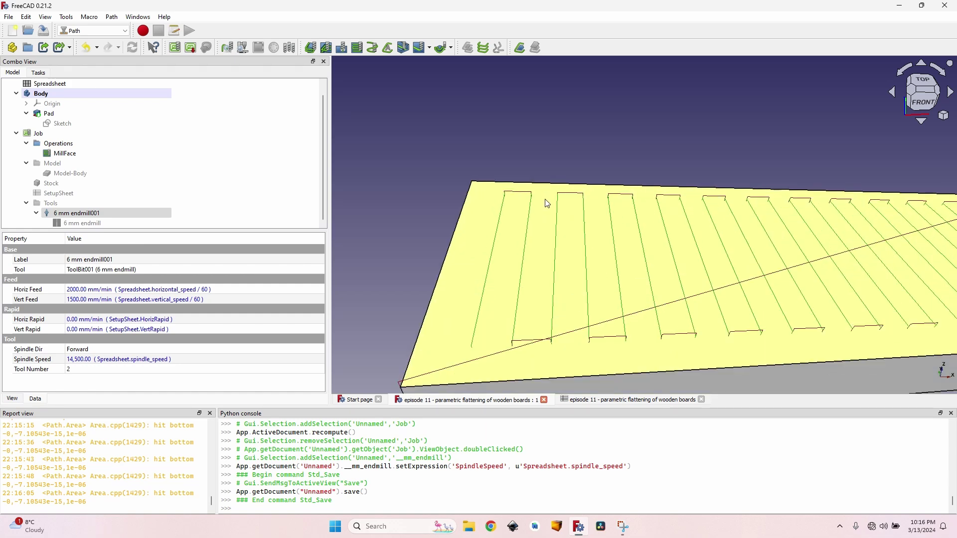
{"action": "scroll", "coordinate": [548, 204], "scroll_direction": "down", "scroll_amount": 5}
{"action": "middle_click_drag", "start_coordinate": [601, 237], "coordinate": [536, 284]}
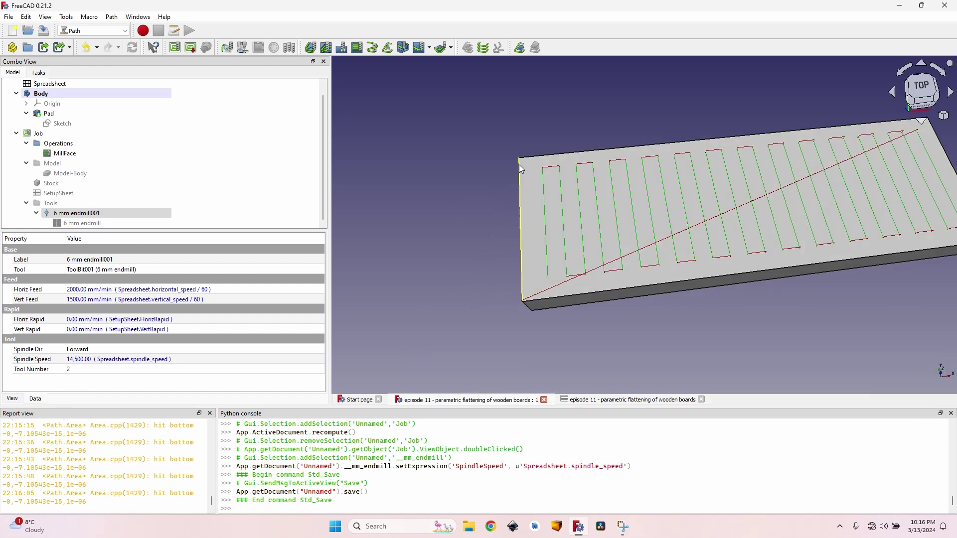
{"action": "double_click", "coordinate": [95, 154]}
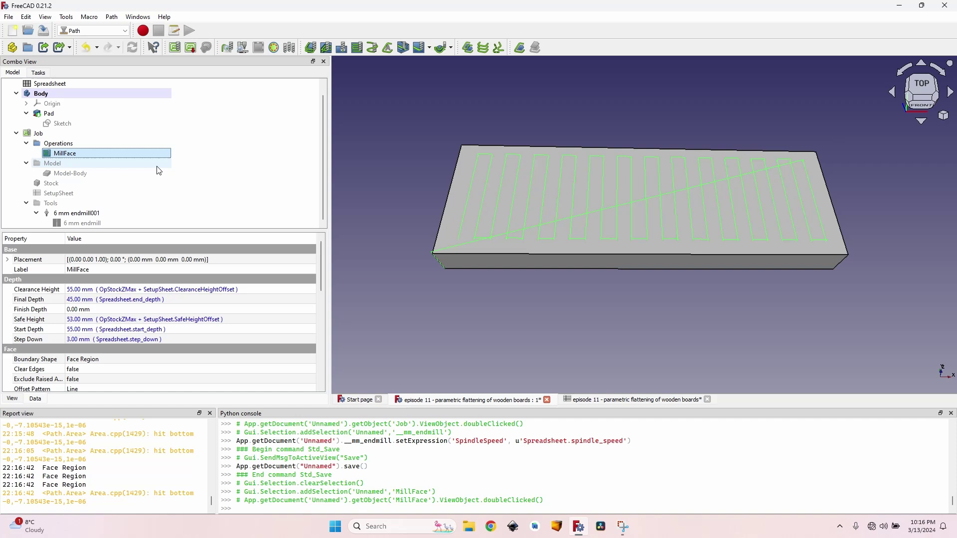
{"action": "double_click", "coordinate": [95, 158]}
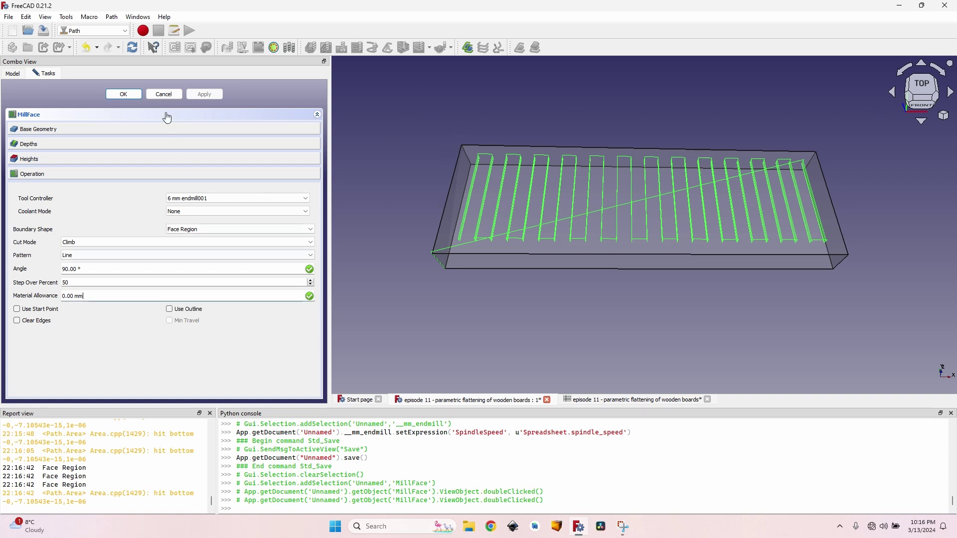
{"action": "left_click", "coordinate": [164, 95]}
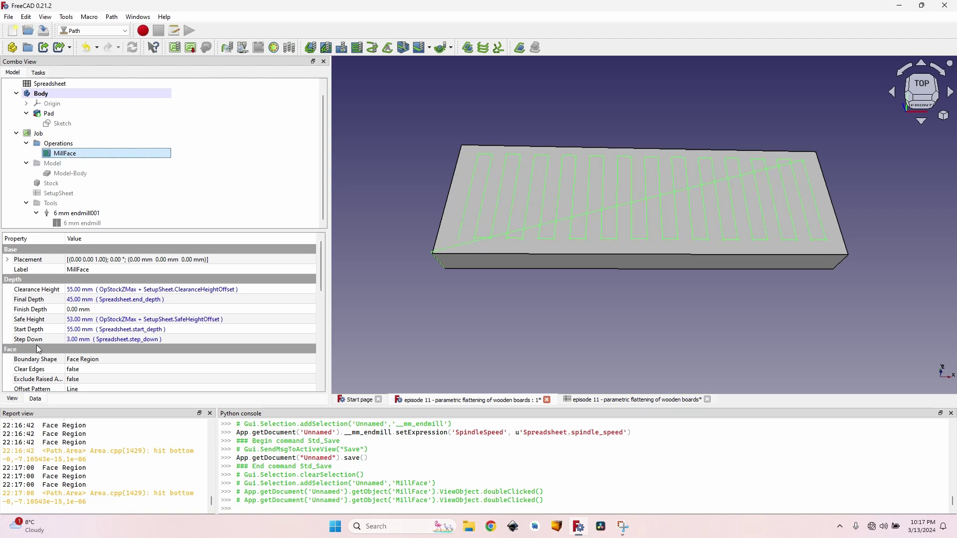
Link the MillFace operation's Extra Offset to the expression Spreadsheet.tool_diameter / 2.
{"action": "scroll", "coordinate": [38, 350], "scroll_direction": "down", "scroll_amount": 1}
{"action": "scroll", "coordinate": [39, 350], "scroll_direction": "down", "scroll_amount": 7}
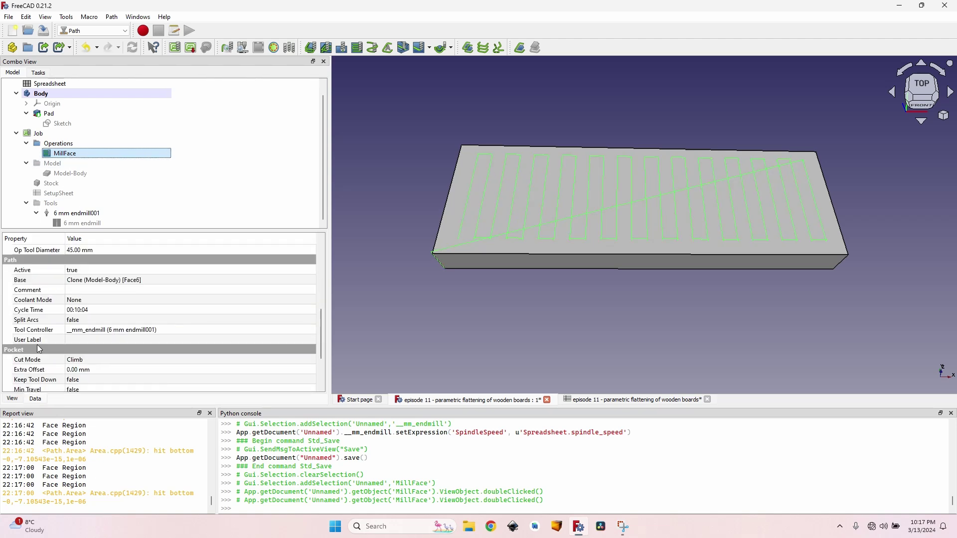
{"action": "scroll", "coordinate": [39, 350], "scroll_direction": "down", "scroll_amount": 2}
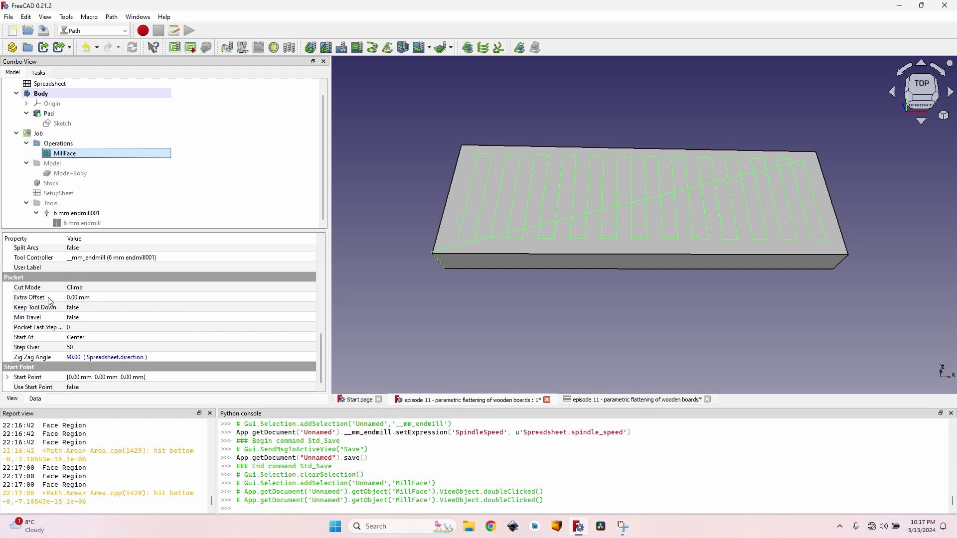
{"action": "left_click", "coordinate": [93, 299]}
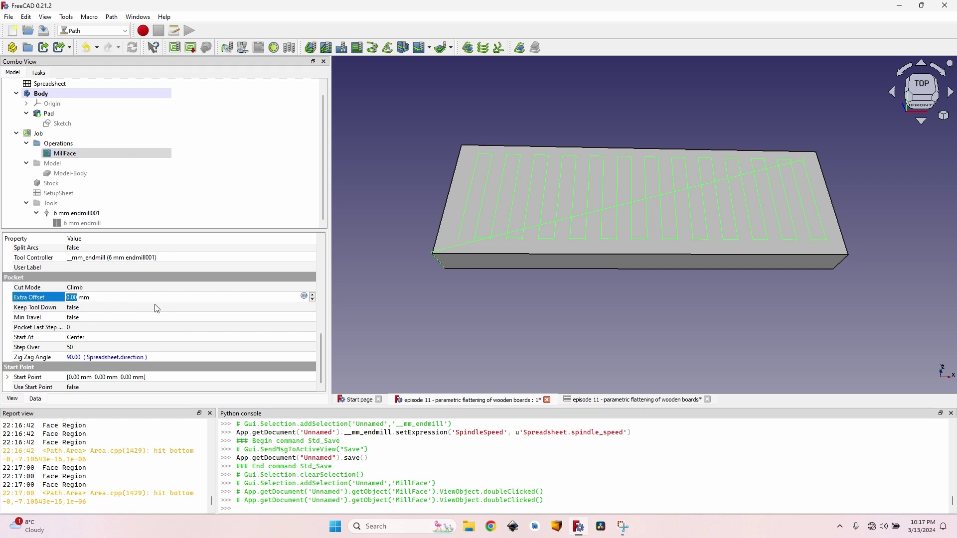
{"action": "left_click", "coordinate": [304, 296]}
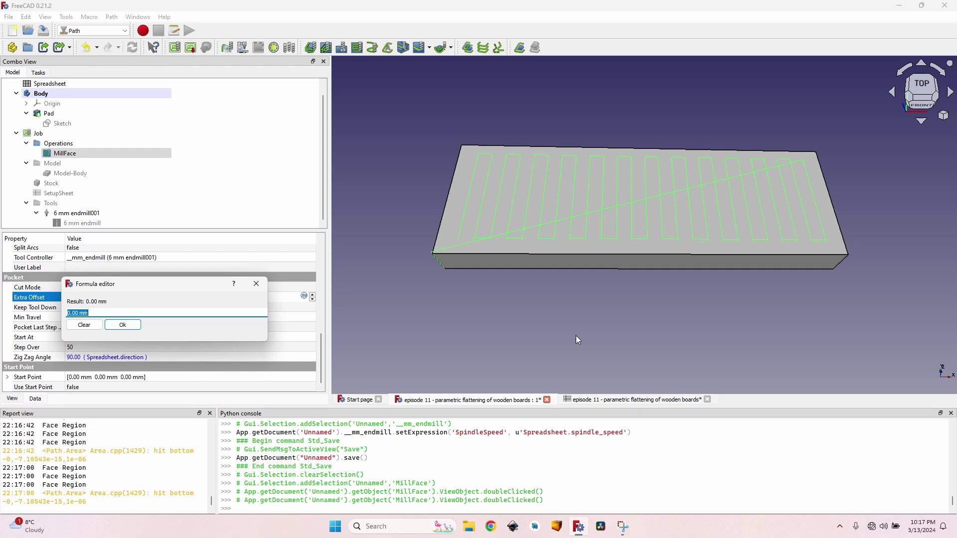
{"action": "type", "text": "Spreadsheet."}
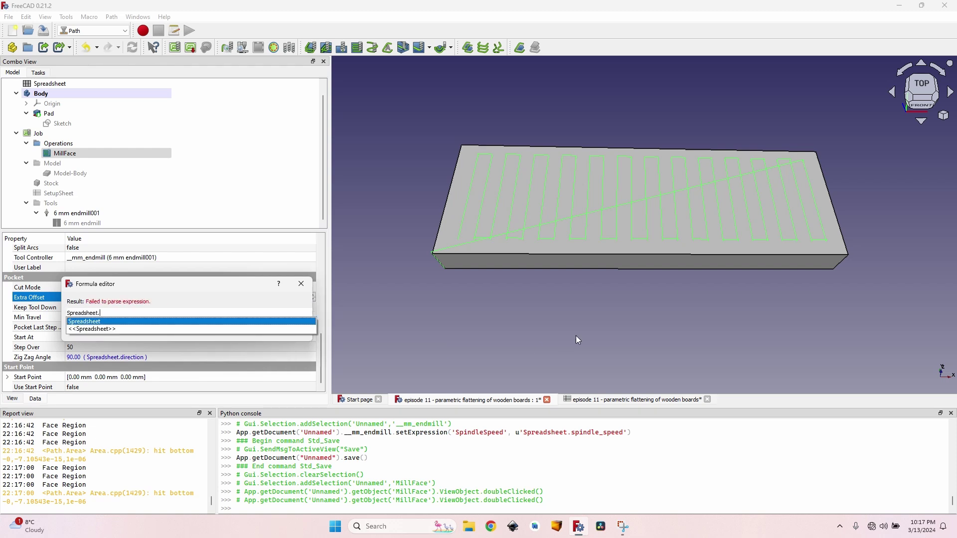
{"action": "type", "text": "tool_diameter "}
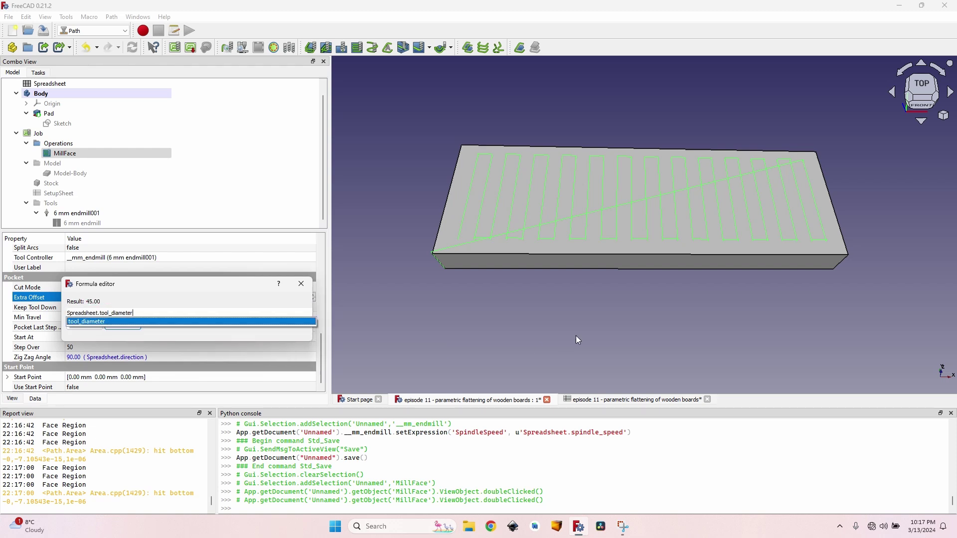
{"action": "type", "text": "/ 2"}
{"action": "key", "text": "Return"}
Examine from several angles how far the face milling passes reach past the board's edges and above its top.
{"action": "scroll", "coordinate": [444, 191], "scroll_direction": "up", "scroll_amount": 3}
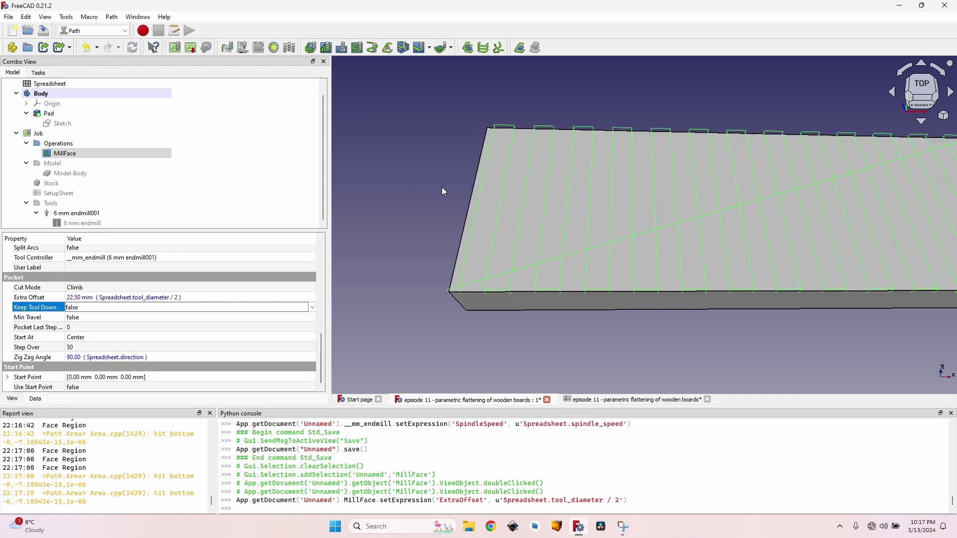
{"action": "middle_click_drag", "start_coordinate": [442, 187], "coordinate": [479, 192]}
{"action": "scroll", "coordinate": [478, 192], "scroll_direction": "down", "scroll_amount": 4}
{"action": "middle_click_drag", "start_coordinate": [603, 218], "coordinate": [643, 192]}
{"action": "scroll", "coordinate": [701, 149], "scroll_direction": "up", "scroll_amount": 4}
{"action": "scroll", "coordinate": [463, 254], "scroll_direction": "down", "scroll_amount": 4}
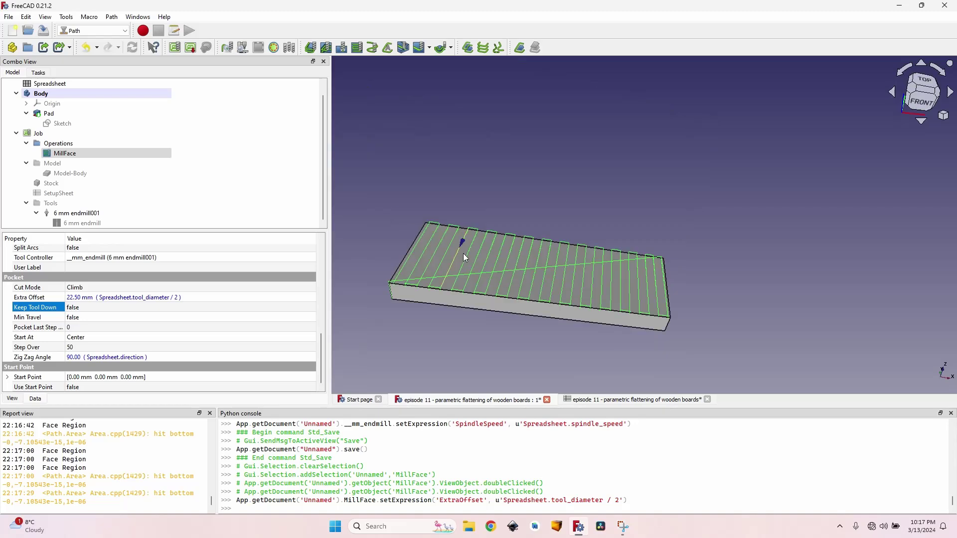
{"action": "scroll", "coordinate": [678, 181], "scroll_direction": "down", "scroll_amount": 3}
{"action": "middle_click_drag", "start_coordinate": [697, 232], "coordinate": [723, 219]}
{"action": "scroll", "coordinate": [519, 234], "scroll_direction": "up", "scroll_amount": 7}
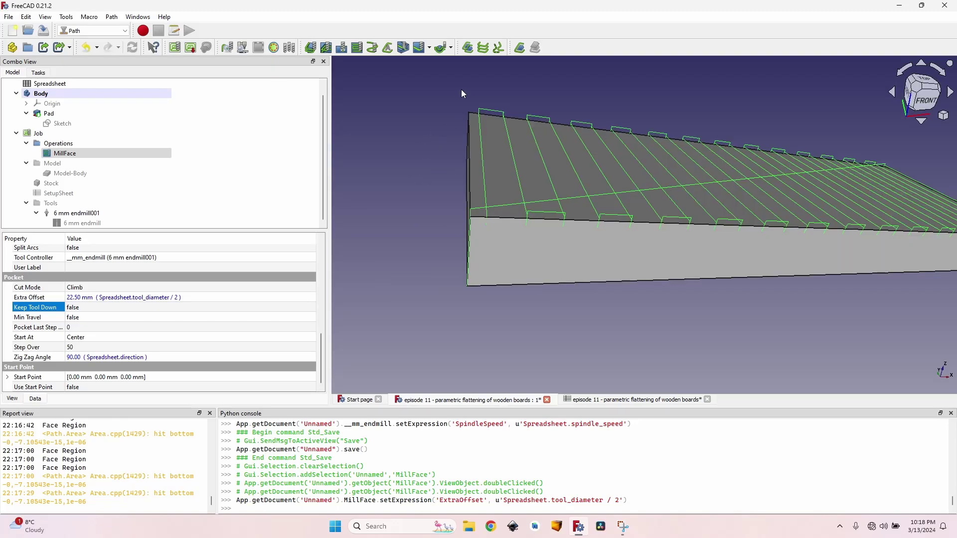
{"action": "middle_click_drag", "start_coordinate": [487, 172], "coordinate": [445, 164]}
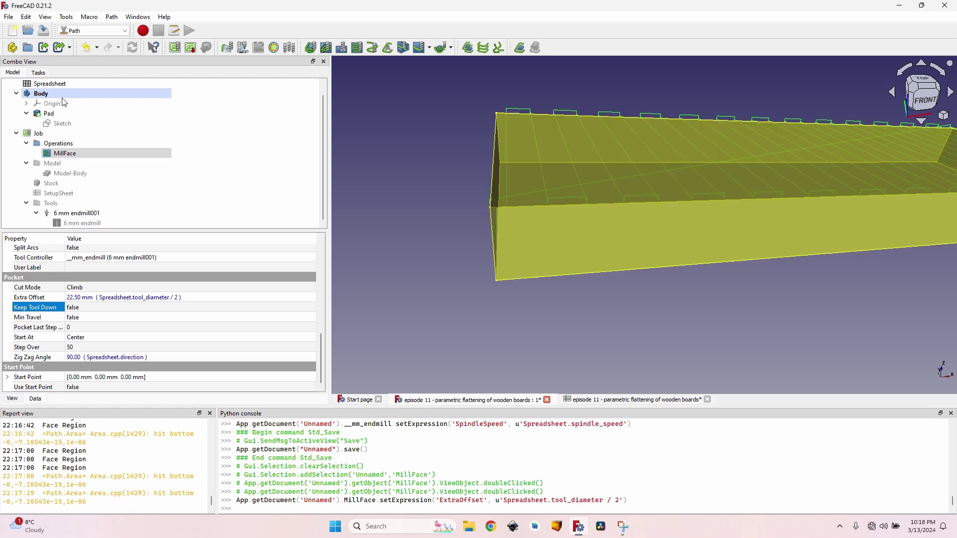
Link the Pad's Length to the expression Spreadsheet.end_depth and clear the selection.
{"action": "left_click", "coordinate": [65, 114]}
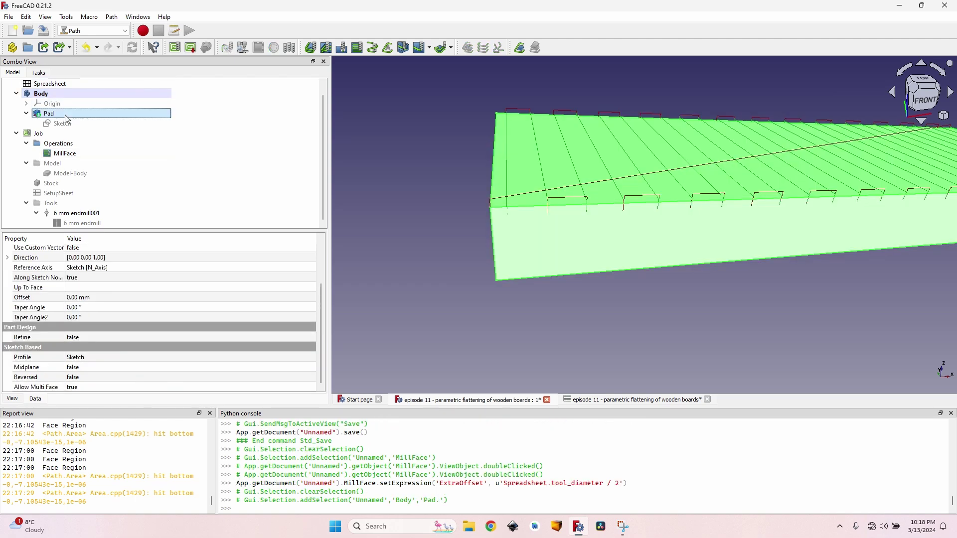
{"action": "scroll", "coordinate": [102, 244], "scroll_direction": "up", "scroll_amount": 2}
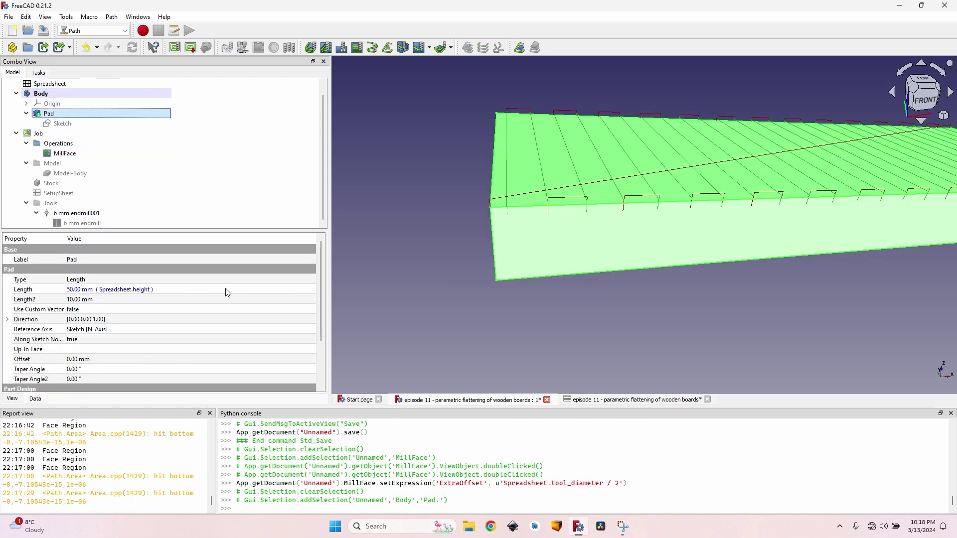
{"action": "left_click", "coordinate": [272, 291]}
{"action": "left_click", "coordinate": [304, 288]}
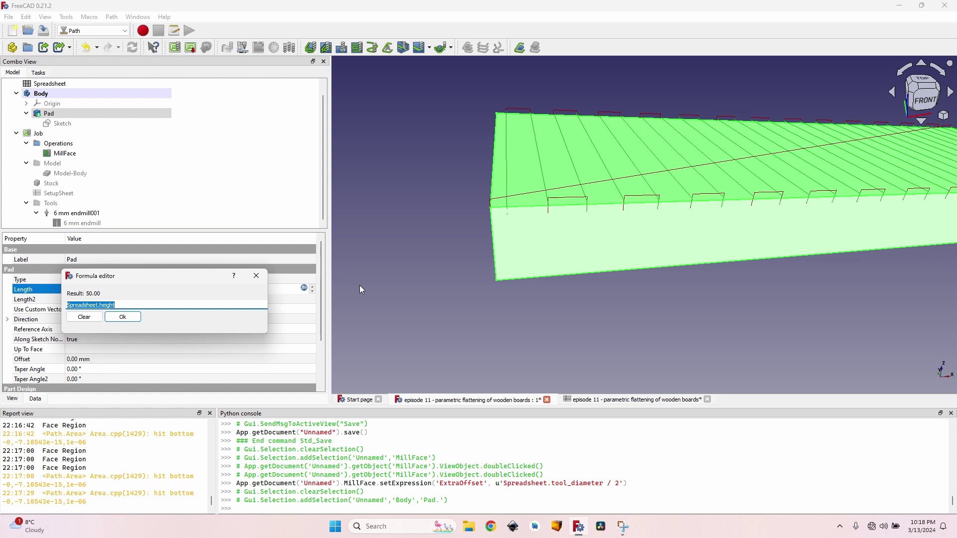
{"action": "type", "text": "Spreadsheet."}
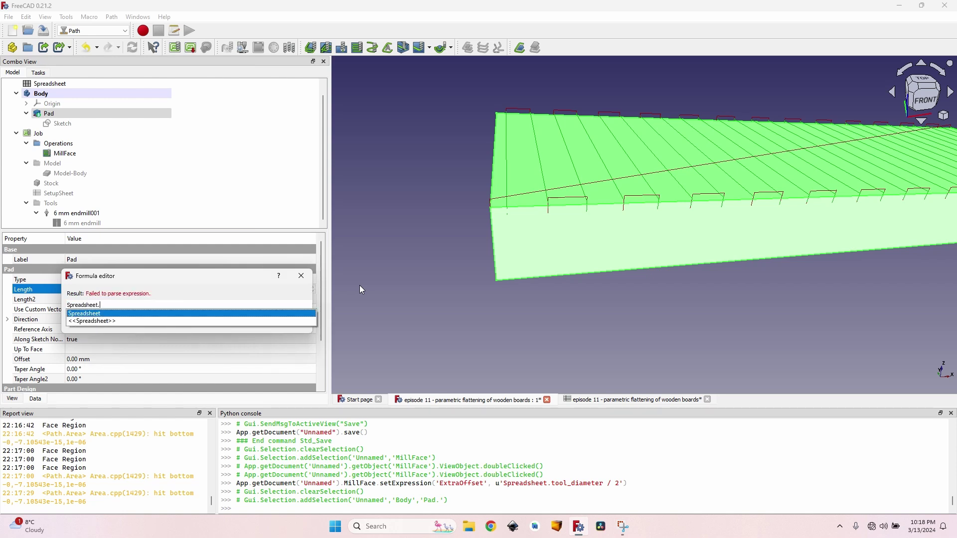
{"action": "type", "text": "end_depth"}
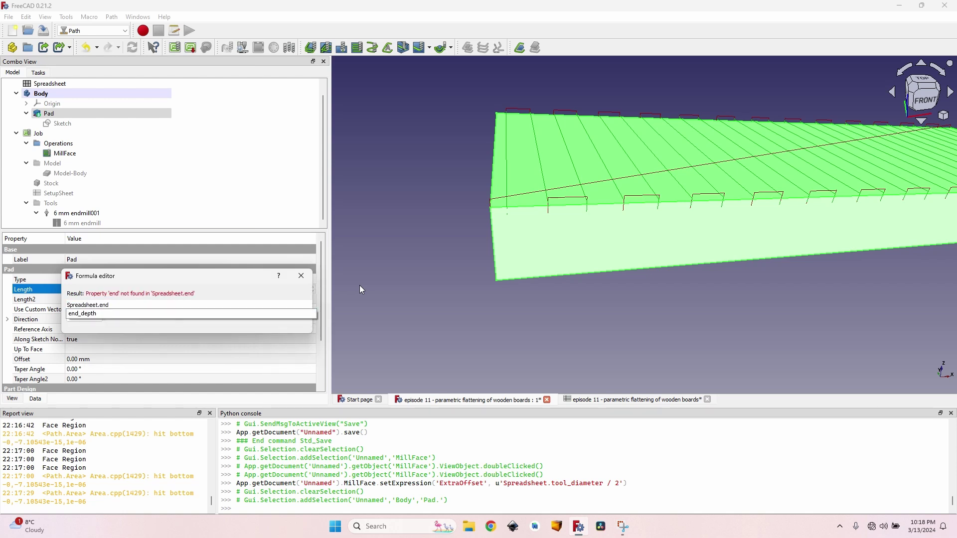
{"action": "key", "text": "Return"}
{"action": "key", "text": "Return"}
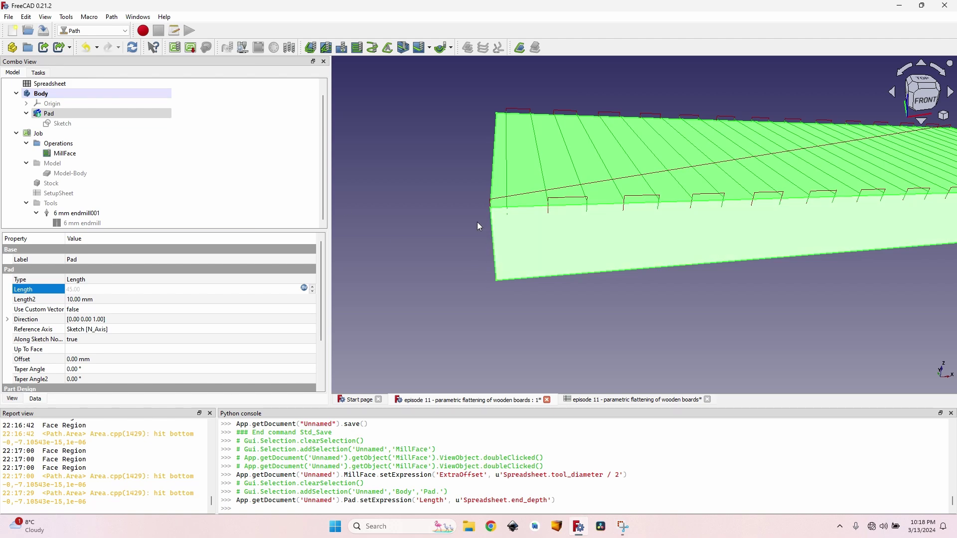
{"action": "left_click", "coordinate": [450, 187]}
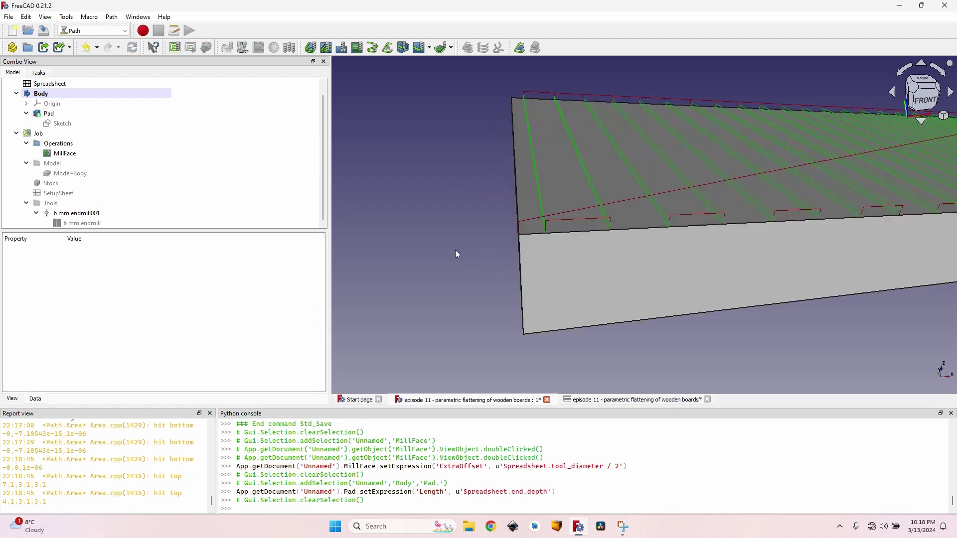
Examine the MillFace passes and the rapid moves between them, checking them against the depth values in the spreadsheet.
{"action": "middle_click_drag", "start_coordinate": [455, 249], "coordinate": [535, 220]}
{"action": "scroll", "coordinate": [535, 212], "scroll_direction": "up", "scroll_amount": 5}
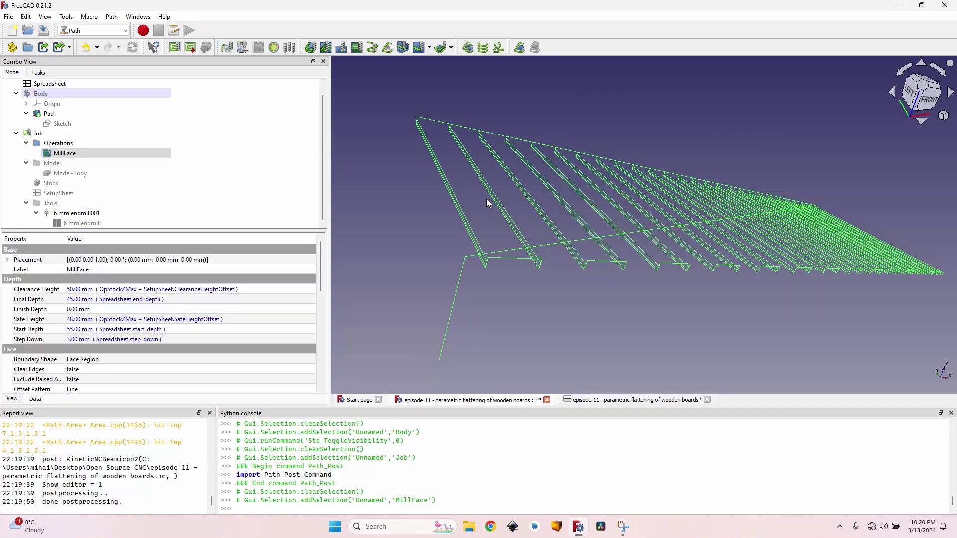
{"action": "scroll", "coordinate": [476, 202], "scroll_direction": "up", "scroll_amount": 5}
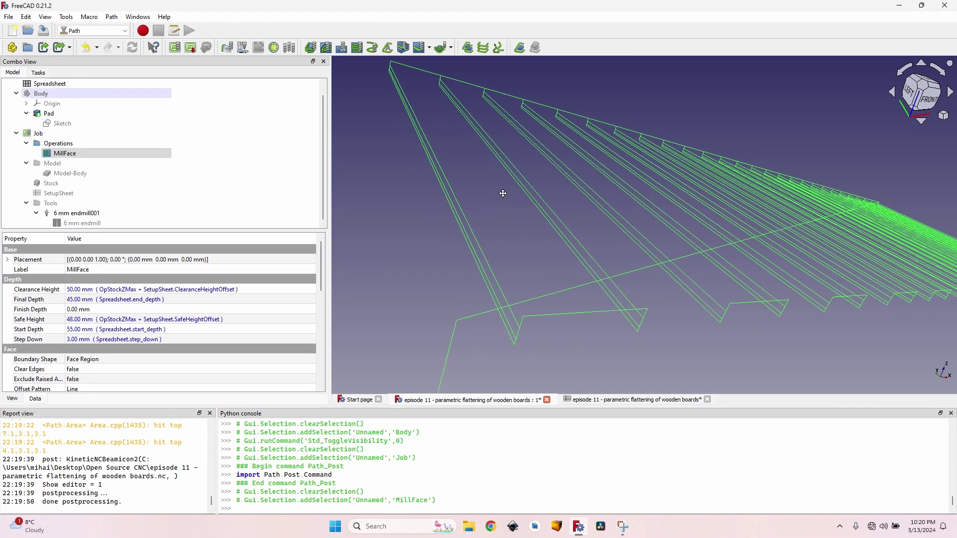
{"action": "scroll", "coordinate": [504, 186], "scroll_direction": "up", "scroll_amount": 2}
{"action": "scroll", "coordinate": [598, 176], "scroll_direction": "down", "scroll_amount": 2}
{"action": "middle_click_drag", "start_coordinate": [597, 175], "coordinate": [558, 187]}
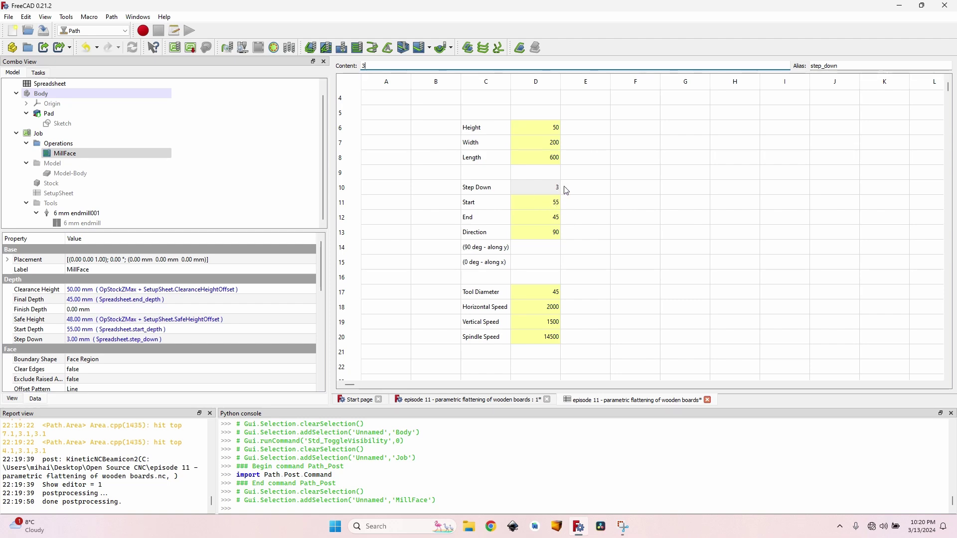
{"action": "left_click", "coordinate": [566, 202]}
{"action": "left_click", "coordinate": [525, 405]}
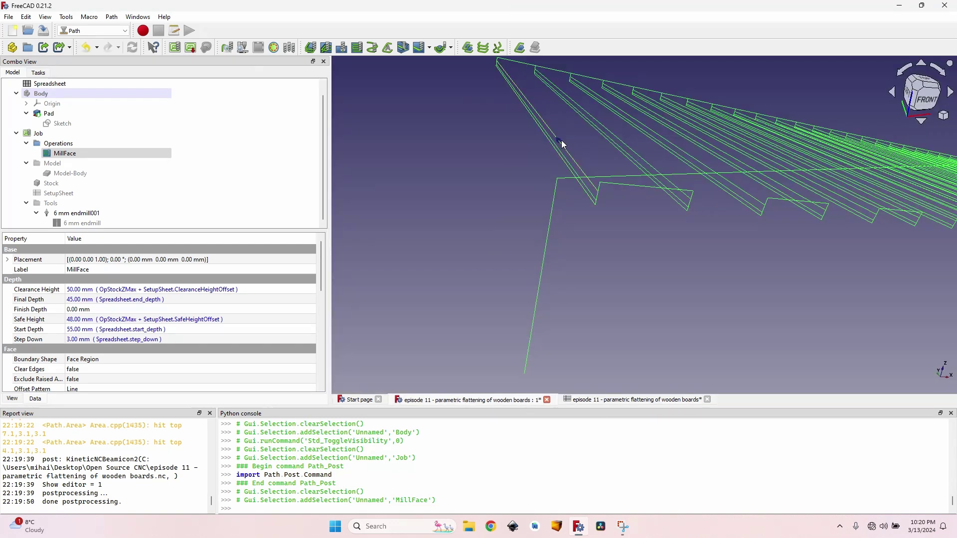
{"action": "middle_click_drag", "start_coordinate": [561, 140], "coordinate": [538, 187]}
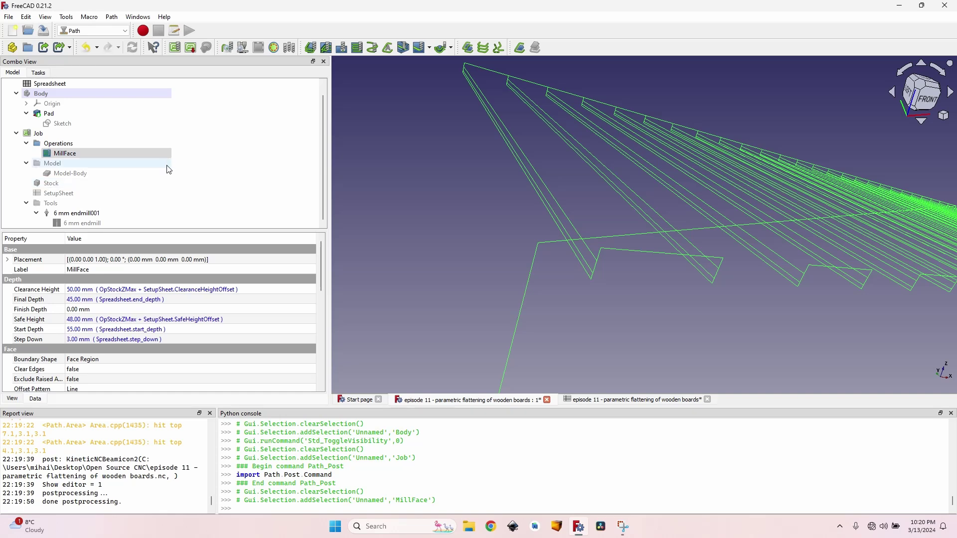
Add a "Clearance offset" entry in spreadsheet row 22 with value 30 and alias clearance_offset, and save the document.
{"action": "left_click", "coordinate": [638, 401]}
{"action": "scroll", "coordinate": [494, 269], "scroll_direction": "down", "scroll_amount": 3}
{"action": "scroll", "coordinate": [506, 269], "scroll_direction": "up", "scroll_amount": 3}
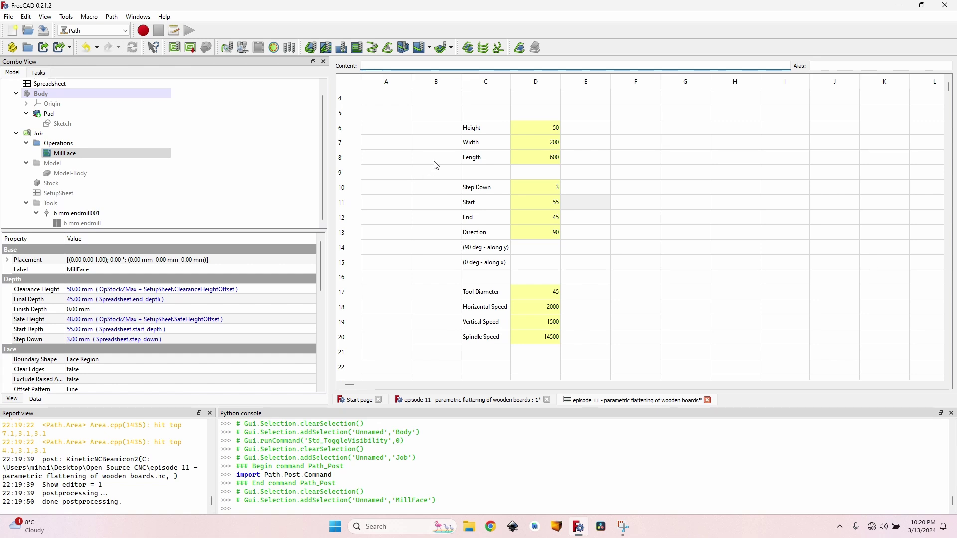
{"action": "scroll", "coordinate": [474, 199], "scroll_direction": "down", "scroll_amount": 3}
{"action": "left_click", "coordinate": [506, 237]}
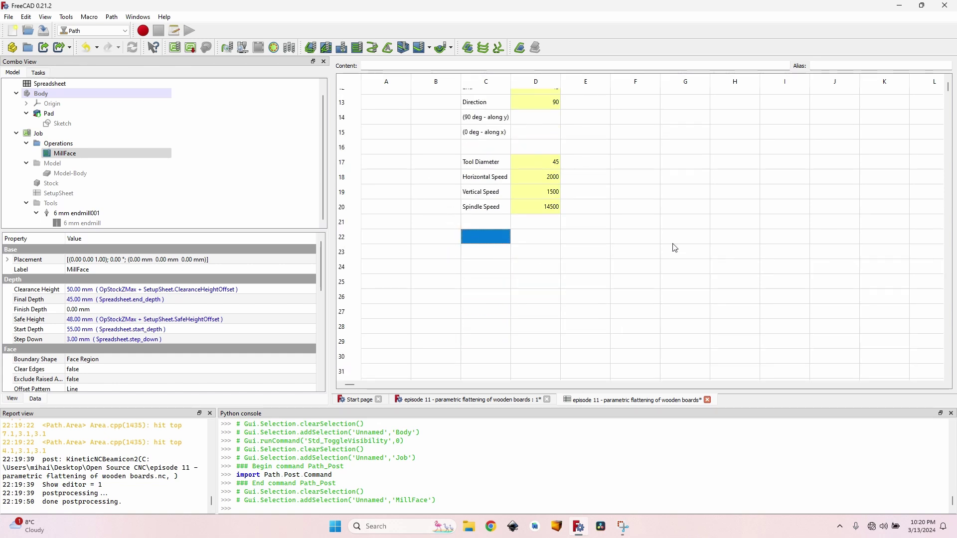
{"action": "type", "text": "Clearance offset"}
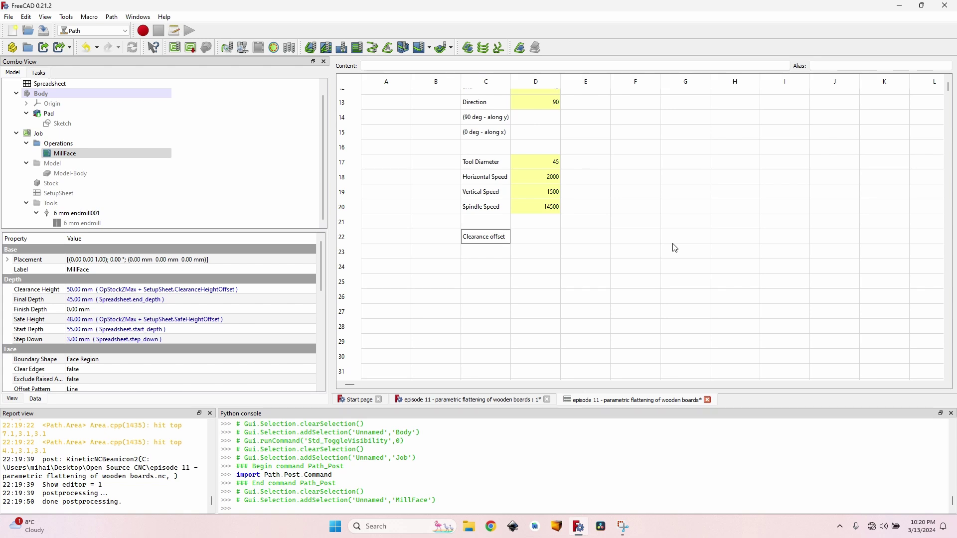
{"action": "key", "text": "Tab"}
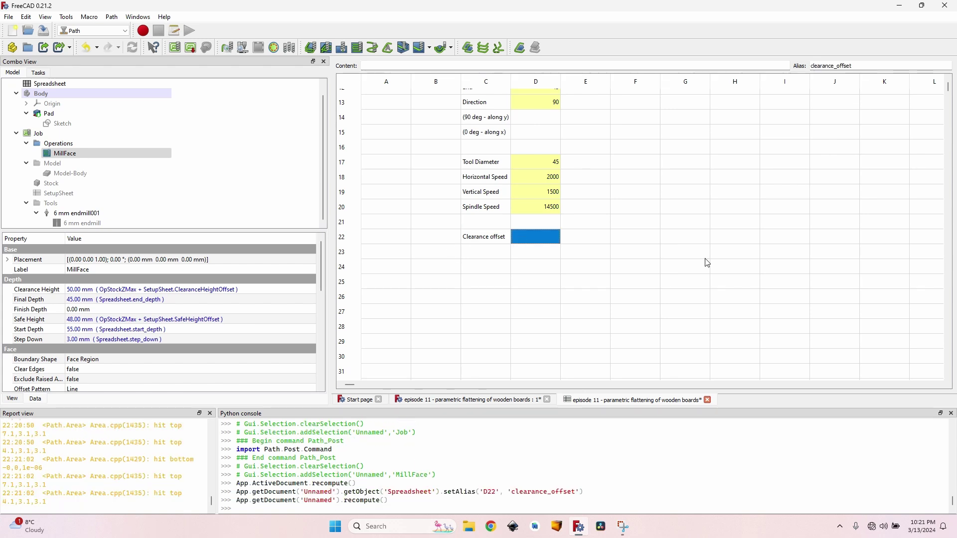
{"action": "type", "text": "30"}
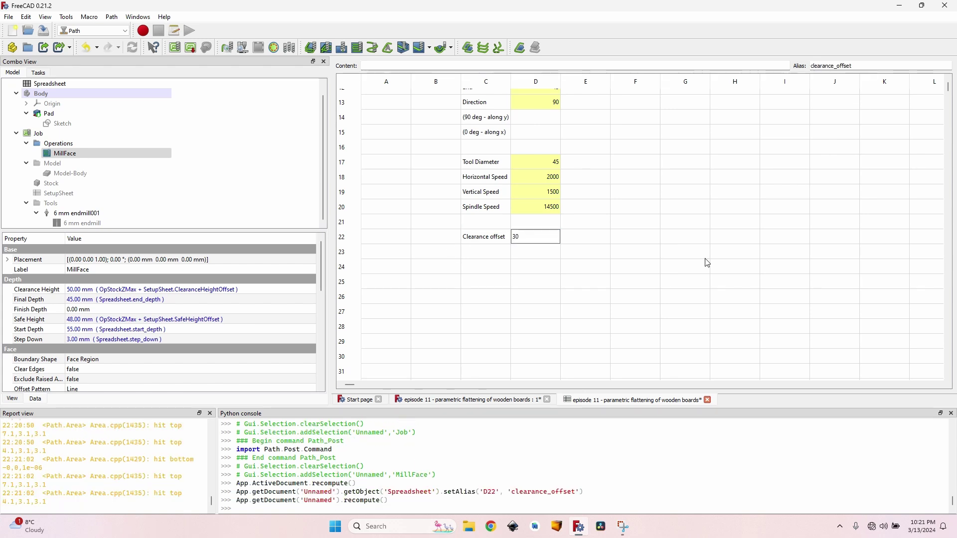
{"action": "key", "text": "Return"}
{"action": "key", "text": "ctrl+s"}
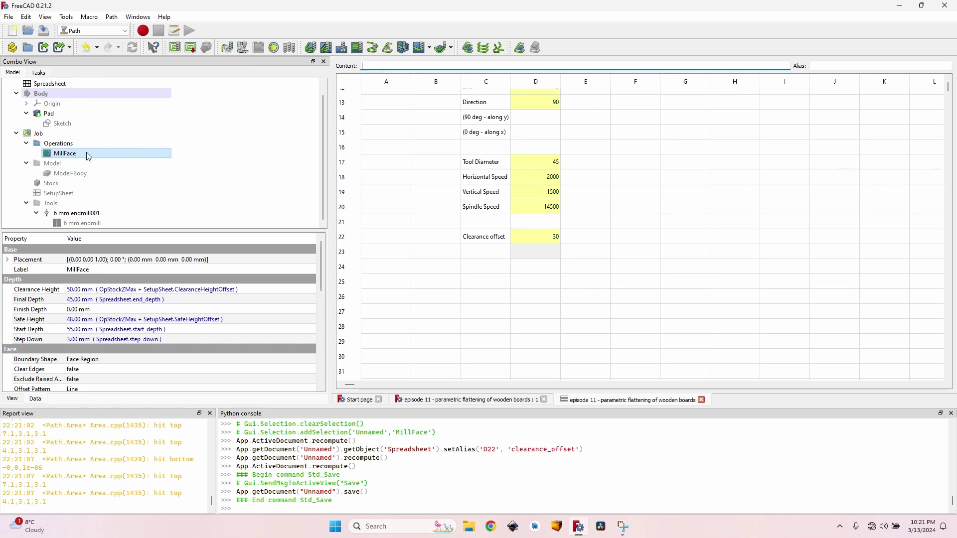
In the job's SetupSheet, link the Clearance height offset to the expression Spreadsheet.start_depth+Spreadsheet.clearance_offset.
{"action": "left_click", "coordinate": [45, 136]}
{"action": "double_click", "coordinate": [55, 194]}
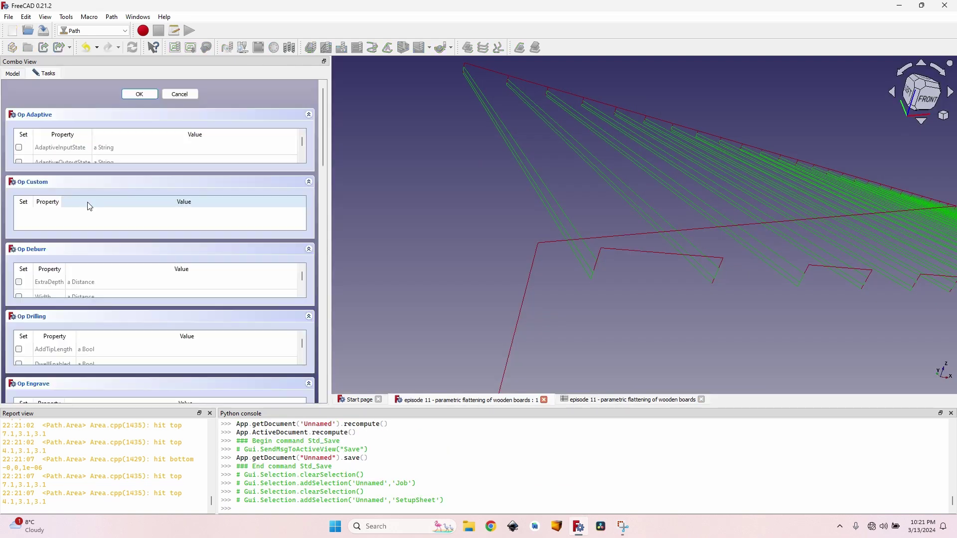
{"action": "scroll", "coordinate": [120, 212], "scroll_direction": "down", "scroll_amount": 15}
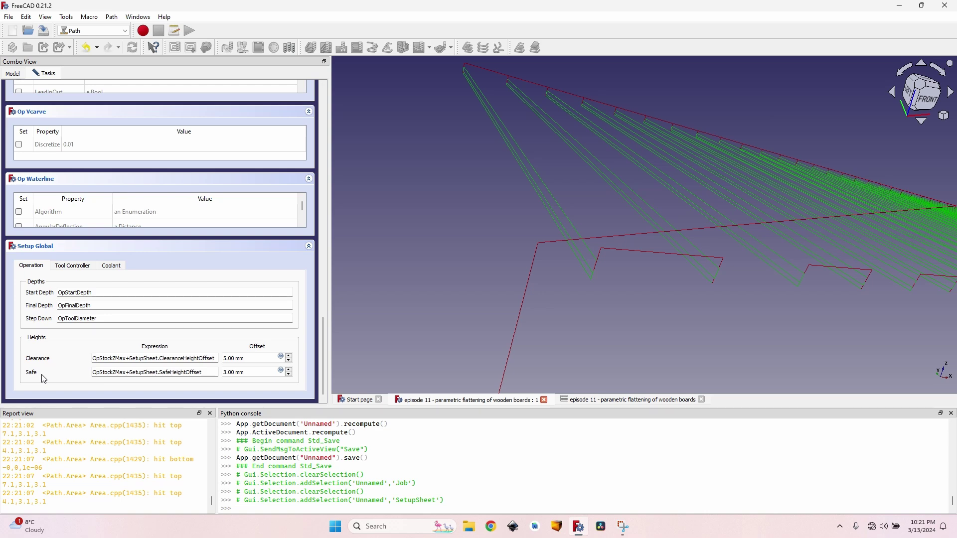
{"action": "left_click", "coordinate": [281, 357]}
{"action": "type", "text": "Spreadsheet."}
{"action": "key", "text": "Down"}
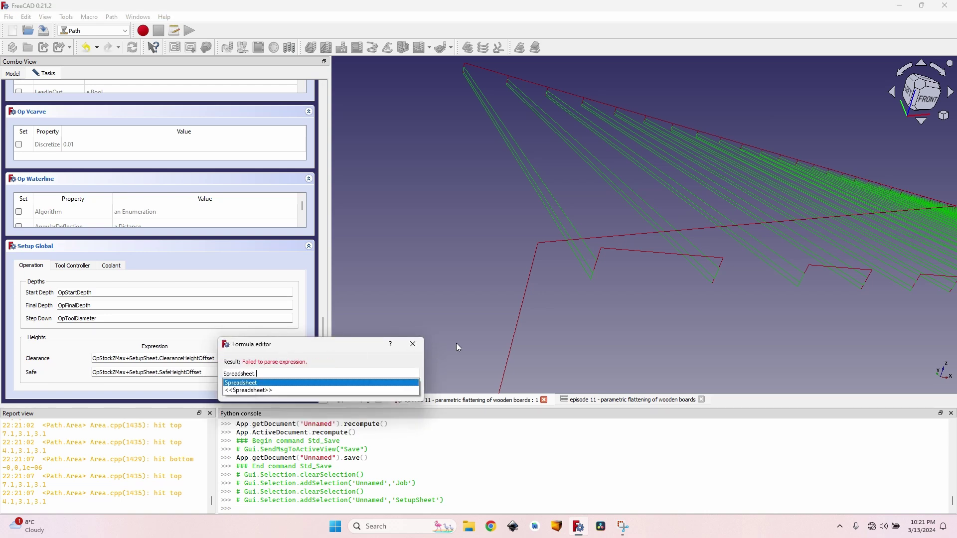
{"action": "type", "text": "start_depth"}
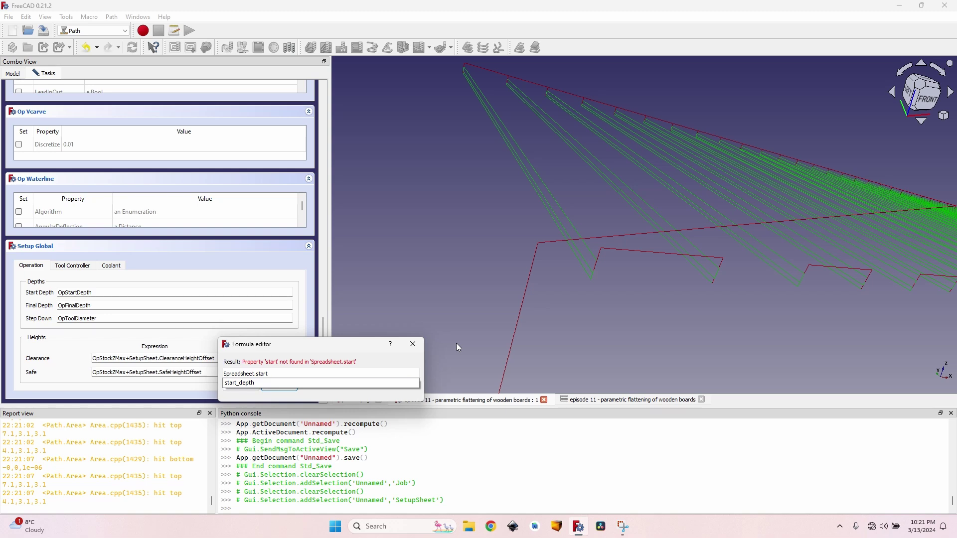
{"action": "key", "text": "Down"}
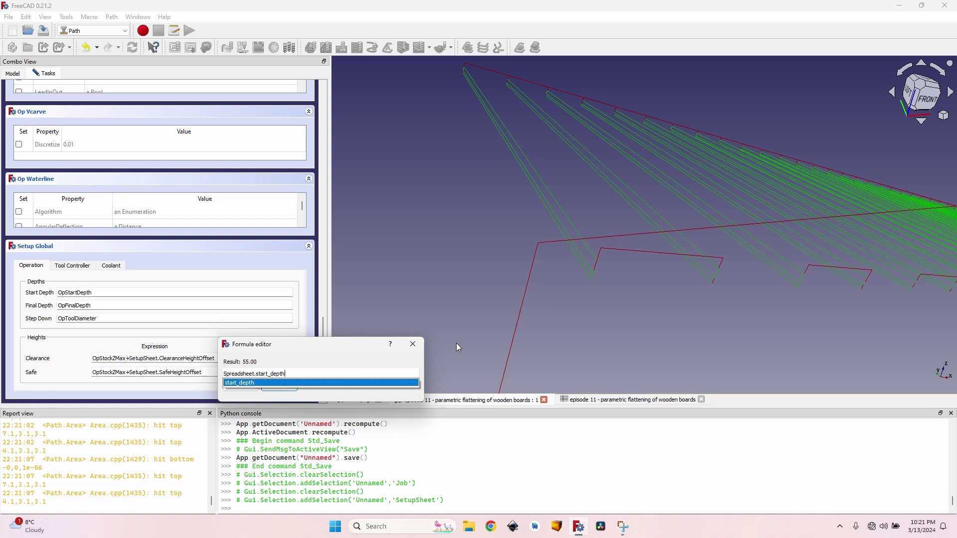
{"action": "type", "text": "+Spr"}
{"action": "key", "text": "Down"}
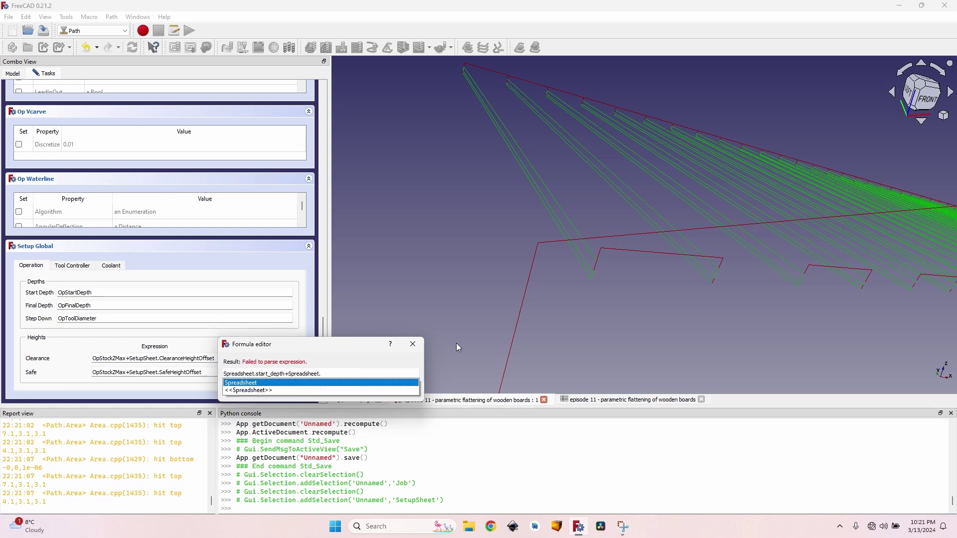
{"action": "type", "text": "cle"}
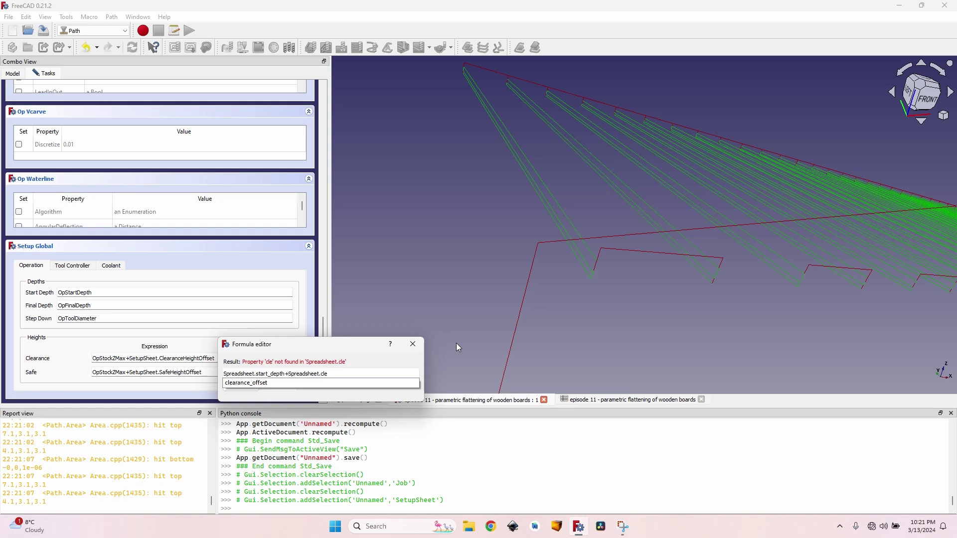
{"action": "key", "text": "Return"}
{"action": "left_click", "coordinate": [279, 386]}
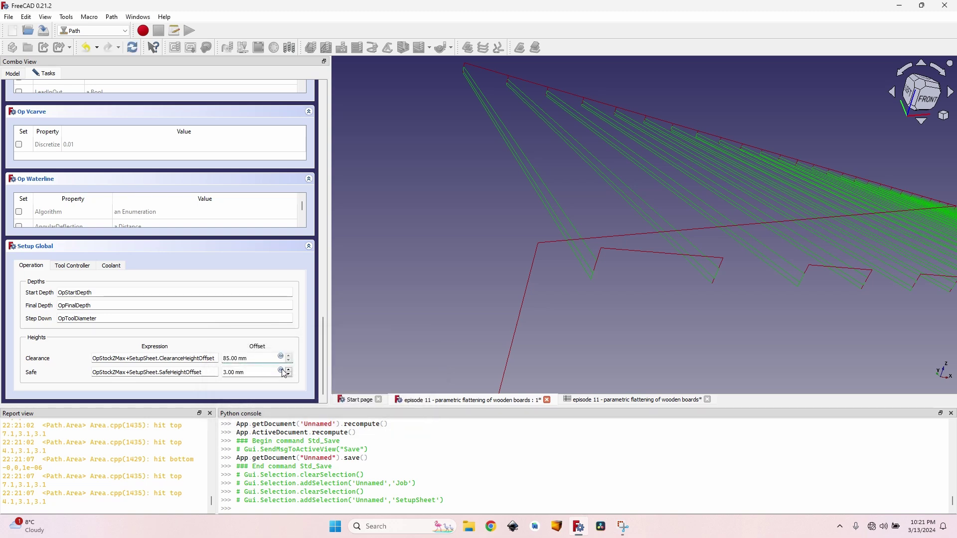
Link the Safe height offset to the same start_depth plus clearance_offset expression and accept the SetupSheet changes.
{"action": "left_click", "coordinate": [282, 370]}
{"action": "type", "text": "Spreadsheet.start_depth+Spreadsheet.clearance_offset"}
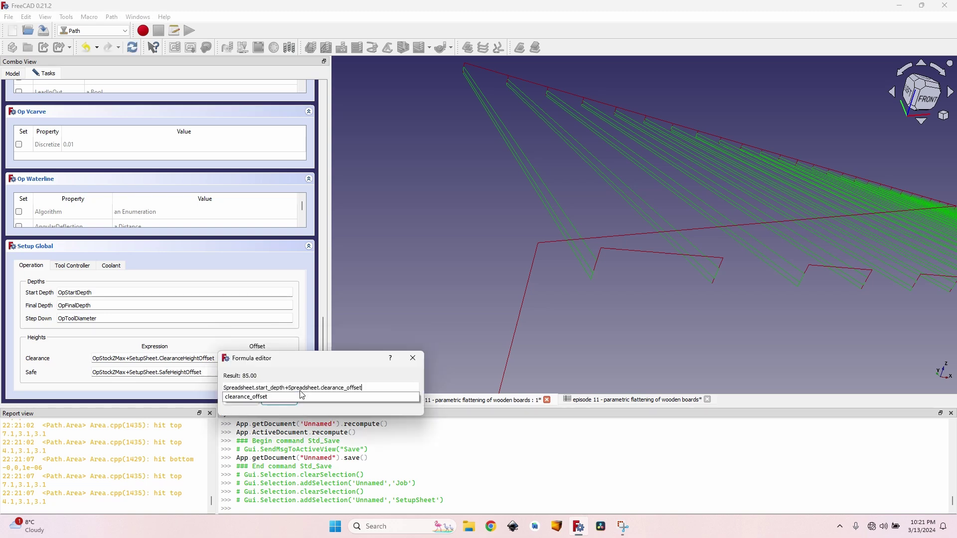
{"action": "left_click", "coordinate": [281, 401]}
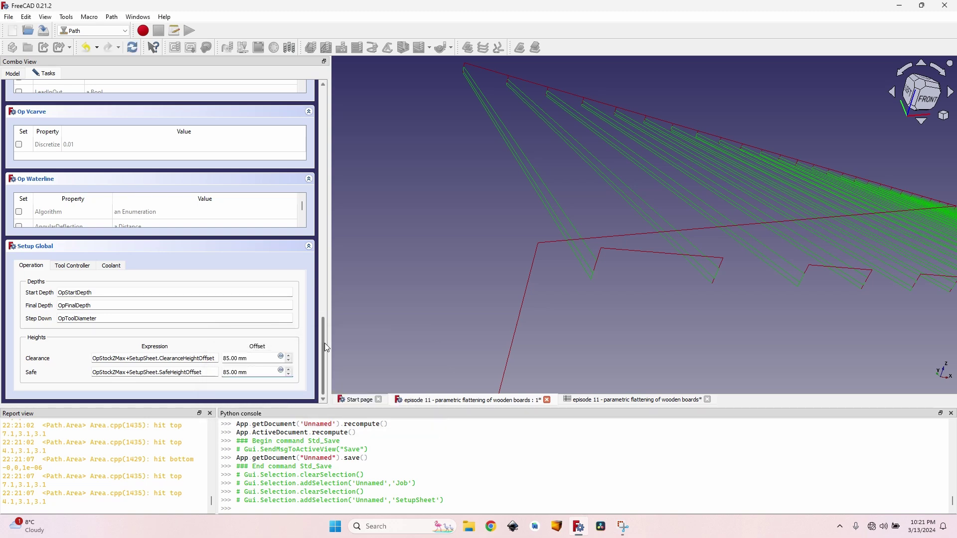
{"action": "left_click_drag", "start_coordinate": [325, 343], "coordinate": [325, 114]}
{"action": "left_click", "coordinate": [140, 95]}
Show the Body and examine the MillFace rapid moves above the board, checking them against the spreadsheet's dimensions and depths.
{"action": "middle_click_drag", "start_coordinate": [405, 108], "coordinate": [419, 211]}
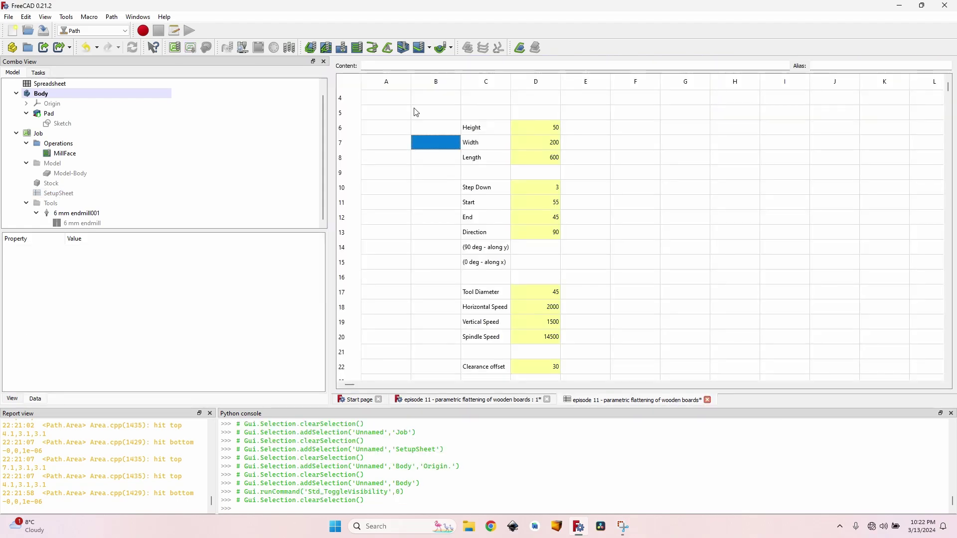
{"action": "scroll", "coordinate": [648, 148], "scroll_direction": "up", "scroll_amount": 1}
{"action": "left_click", "coordinate": [506, 400]}
{"action": "middle_click_drag", "start_coordinate": [458, 175], "coordinate": [713, 168]}
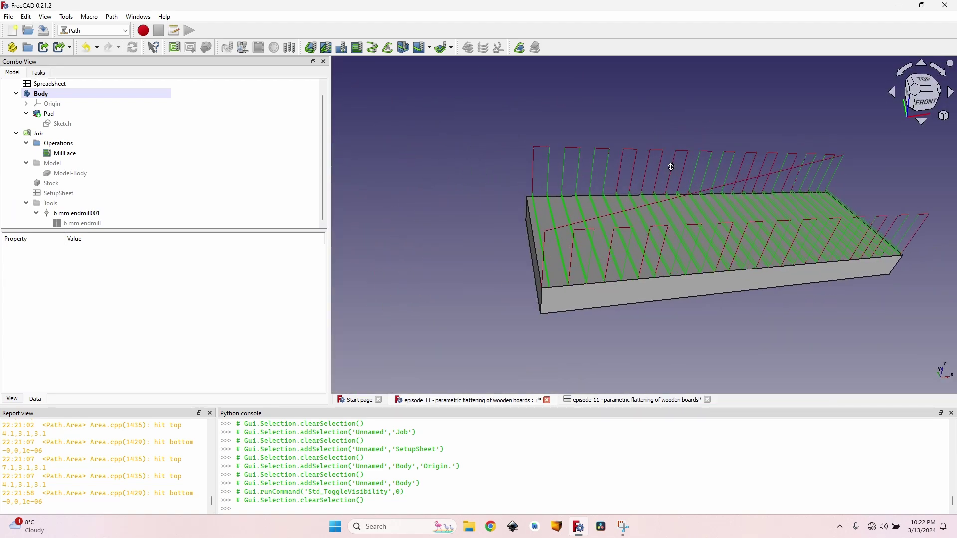